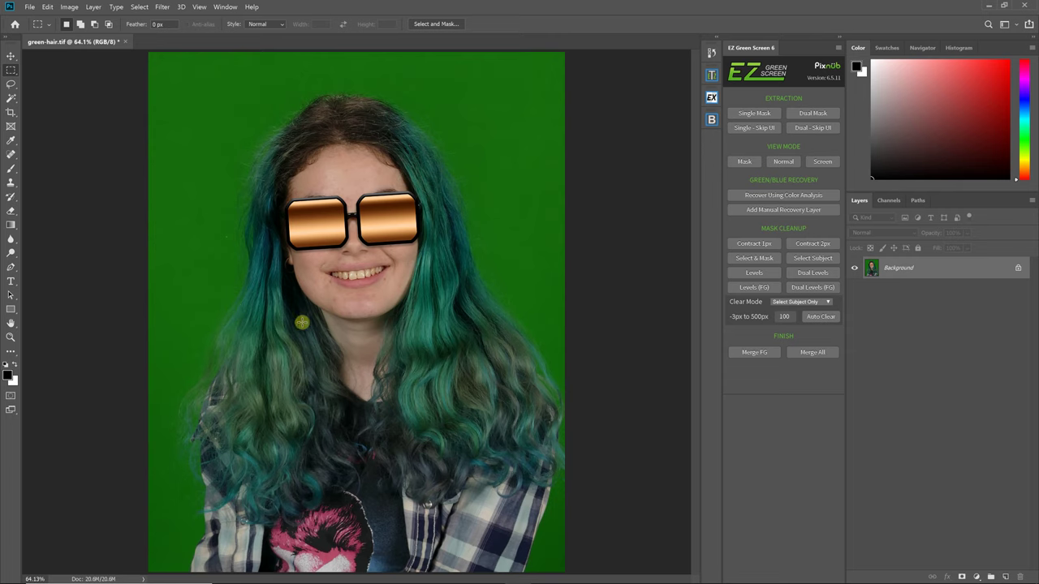
Step: Examine the outer edge of the green hair close up against the green background
{"action": "scroll", "coordinate": [318, 352], "scroll_direction": "up", "scroll_amount": 3}
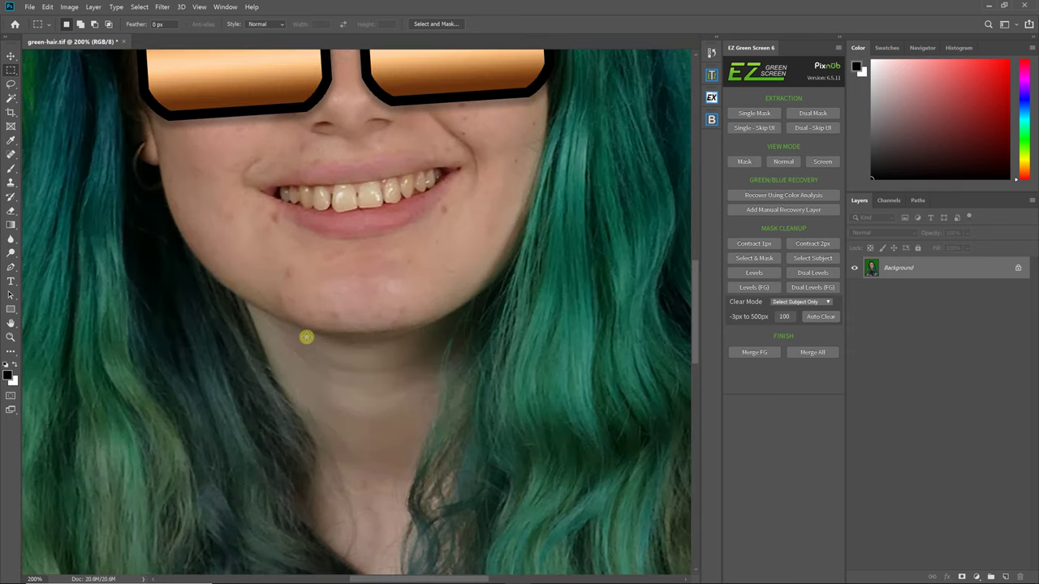
{"action": "scroll", "coordinate": [292, 339], "scroll_direction": "up", "scroll_amount": 1}
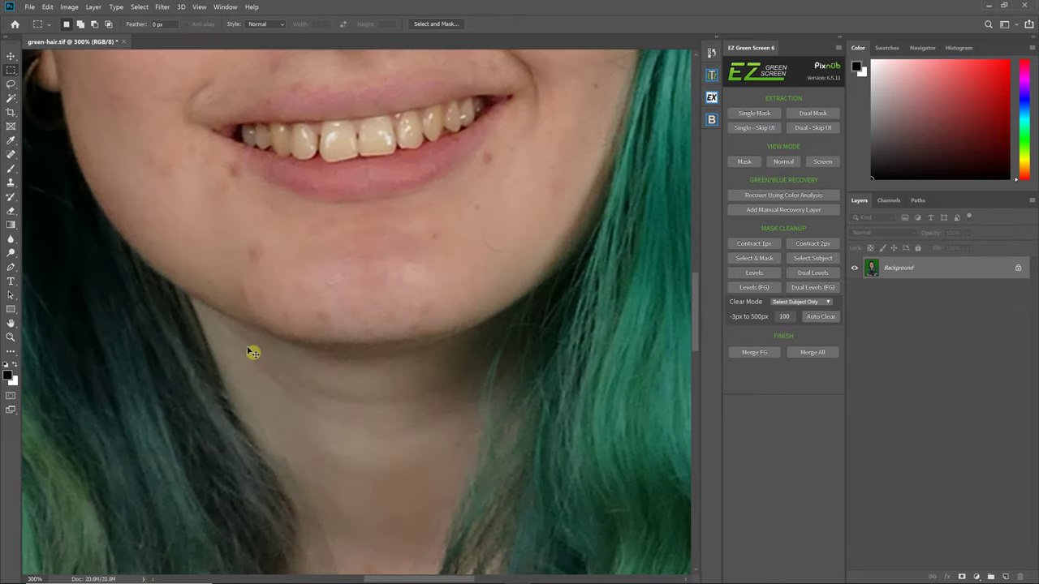
{"action": "scroll", "coordinate": [248, 352], "scroll_direction": "up", "scroll_amount": 3}
{"action": "scroll", "coordinate": [243, 354], "scroll_direction": "up", "scroll_amount": 2}
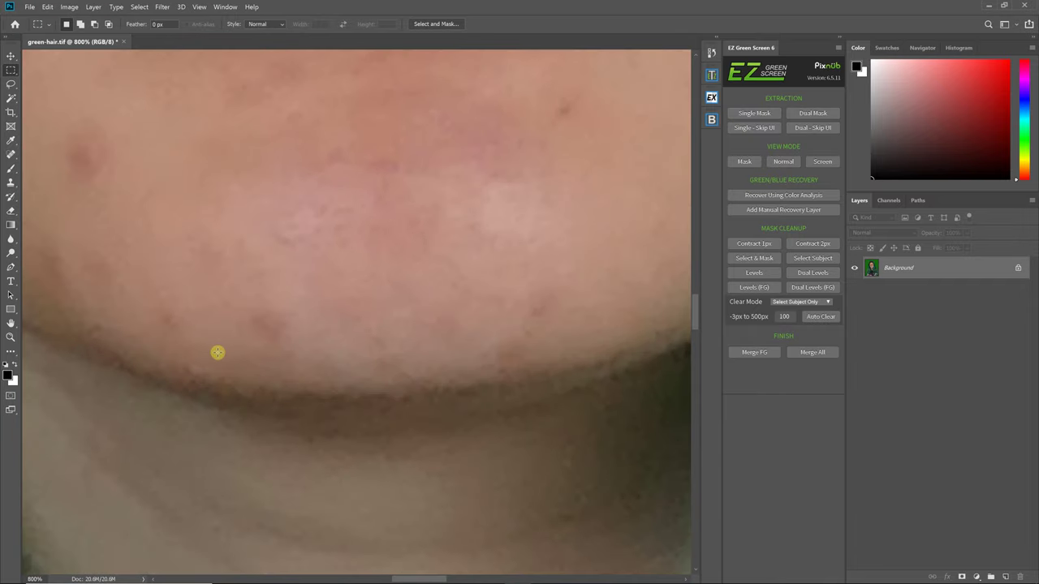
{"action": "key", "text": "h"}
{"action": "left_click_drag", "start_coordinate": [116, 352], "coordinate": [198, 336]}
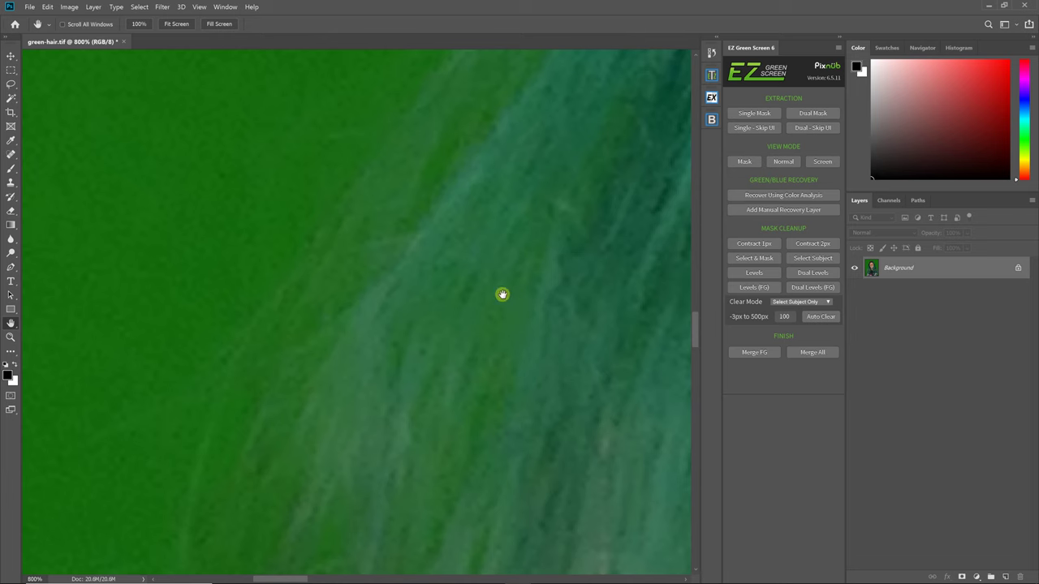
Step: Sample several green tones in the hair edge with the foreground color picker, then cancel without changing the color
{"action": "left_click", "coordinate": [8, 375]}
{"action": "left_click_drag", "start_coordinate": [549, 182], "coordinate": [666, 139]}
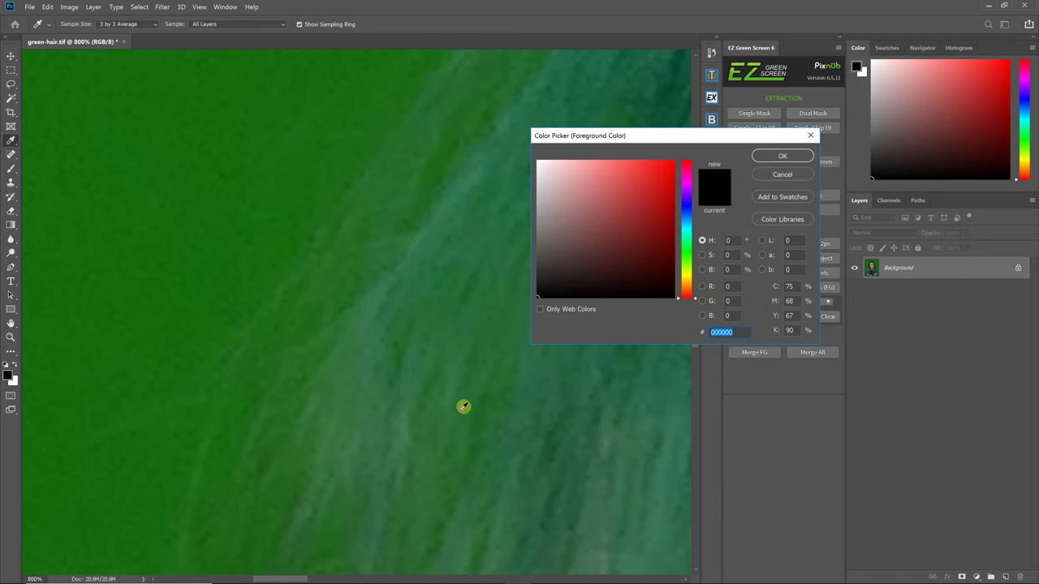
{"action": "left_click", "coordinate": [463, 406]}
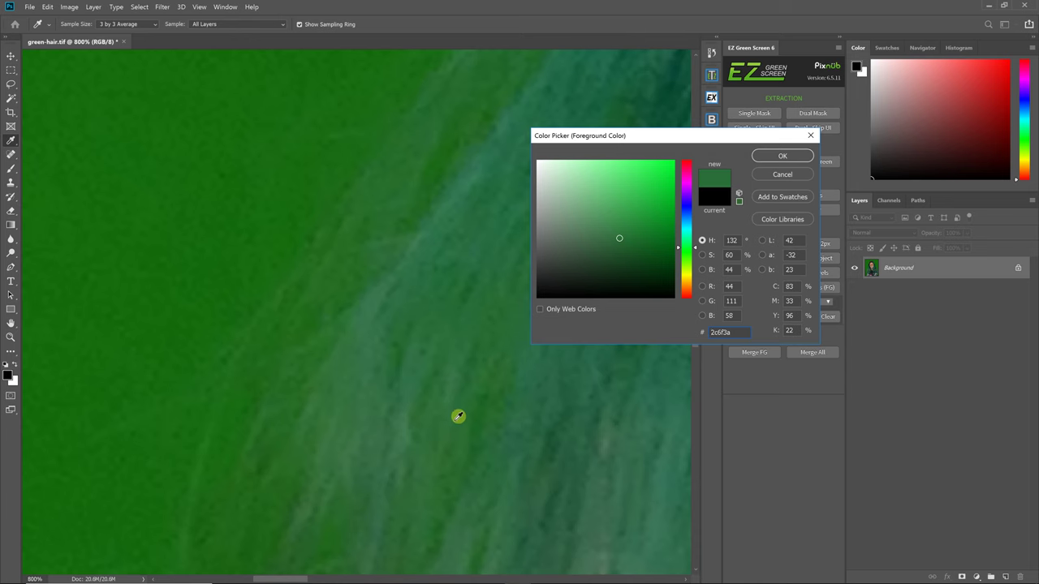
{"action": "left_click_drag", "start_coordinate": [479, 424], "coordinate": [397, 316]}
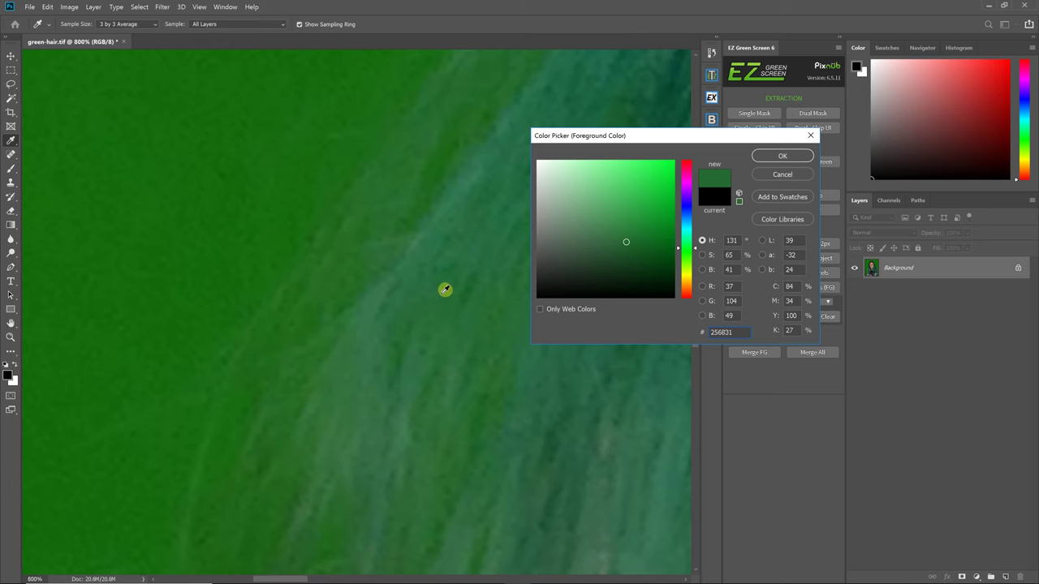
{"action": "left_click", "coordinate": [770, 177]}
{"action": "key", "text": "h"}
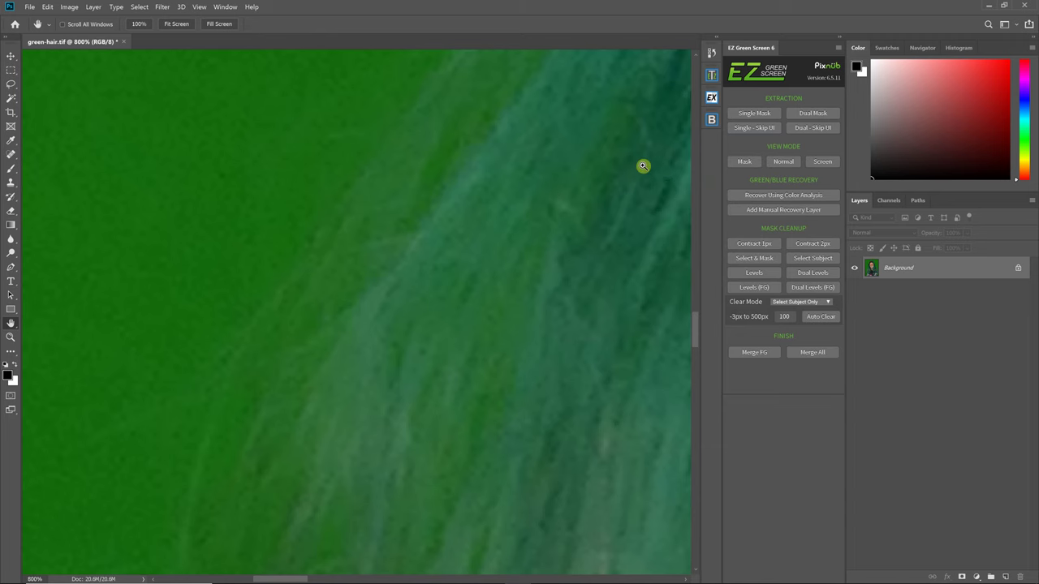
{"action": "scroll", "coordinate": [642, 166], "scroll_direction": "down", "scroll_amount": 2}
{"action": "scroll", "coordinate": [642, 166], "scroll_direction": "down", "scroll_amount": 2}
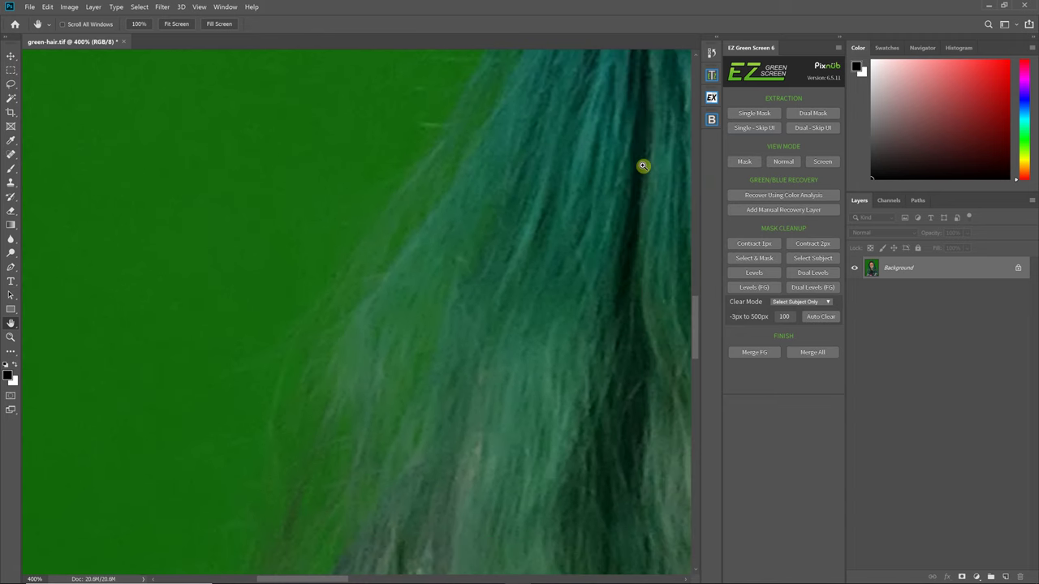
{"action": "key", "text": "ctrl+0"}
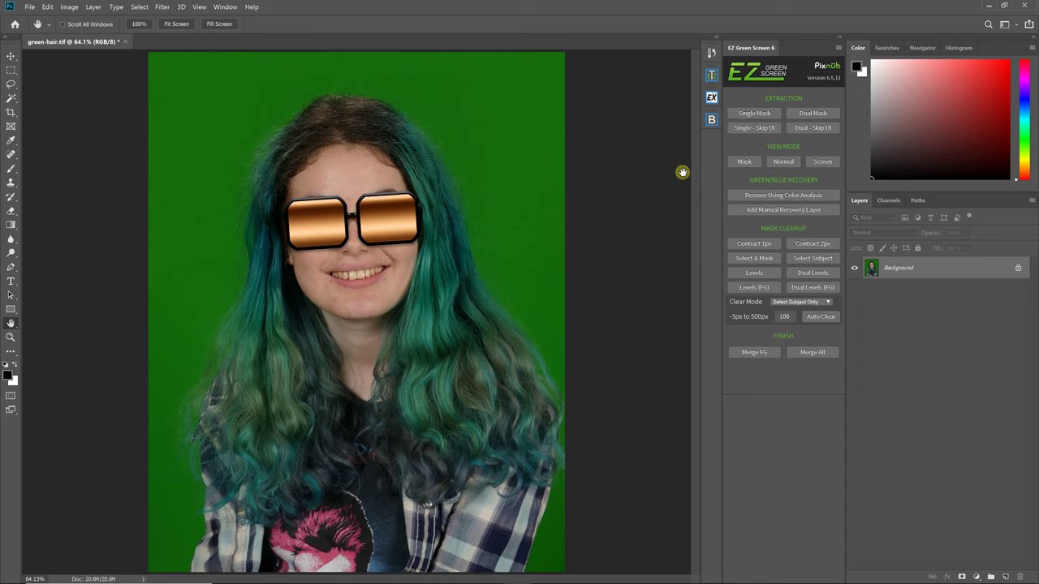
Step: Extract the subject with EZ Green Screen's Single Mask, setting Foreground Recovery to 83
{"action": "left_click", "coordinate": [743, 118]}
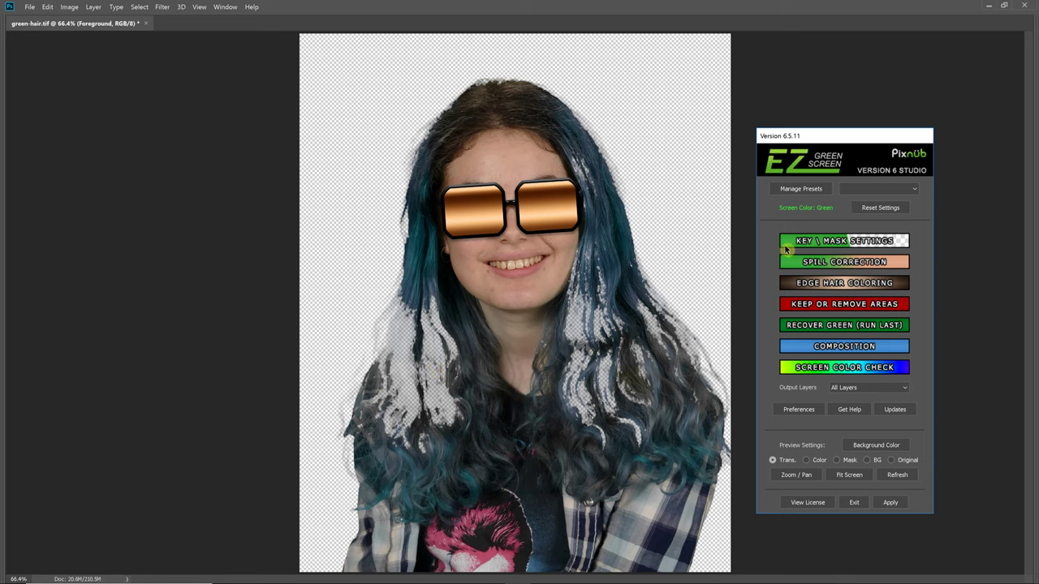
{"action": "left_click", "coordinate": [817, 242]}
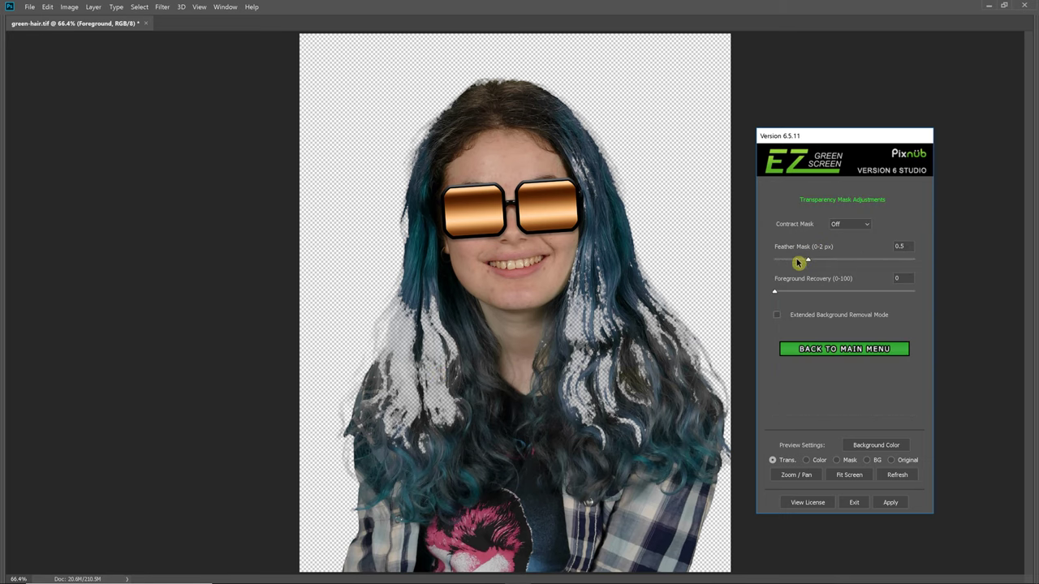
{"action": "left_click_drag", "start_coordinate": [777, 294], "coordinate": [898, 299]}
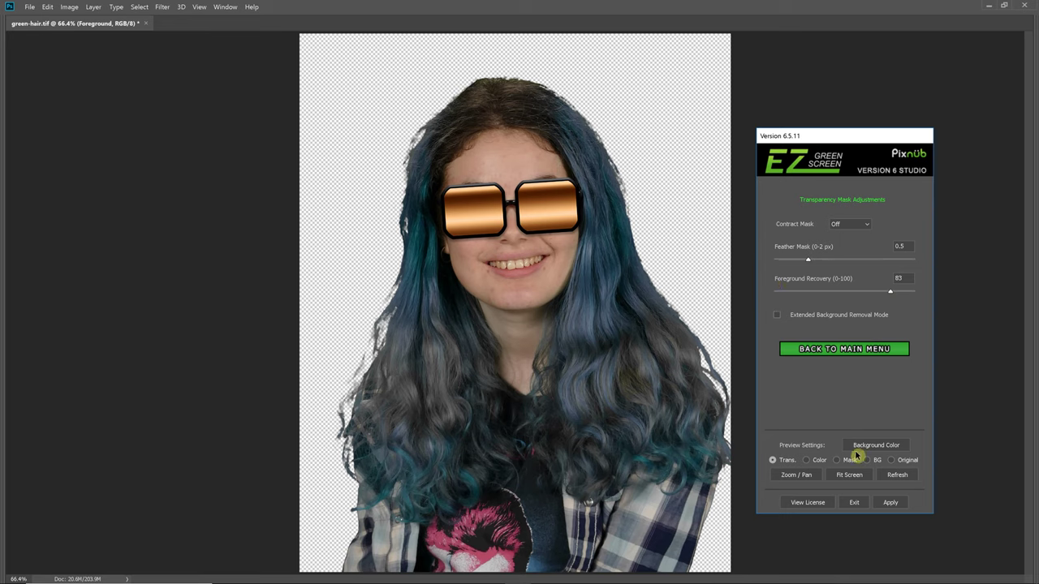
{"action": "left_click", "coordinate": [890, 502]}
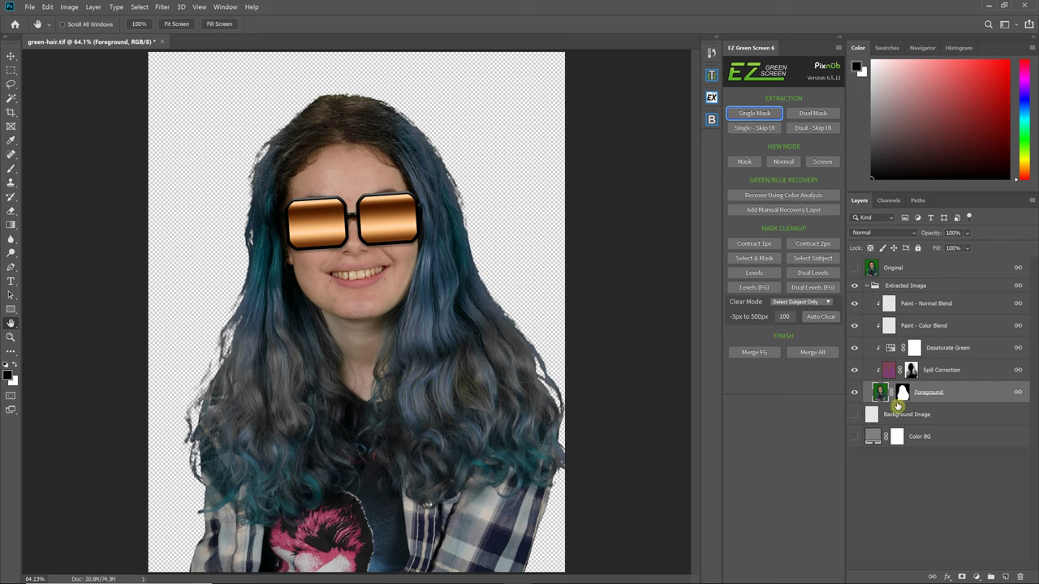
Step: Refine the Foreground layer mask with Select & Mask, using Smart Radius and an edge detection radius of about 51 px
{"action": "right_click", "coordinate": [902, 395]}
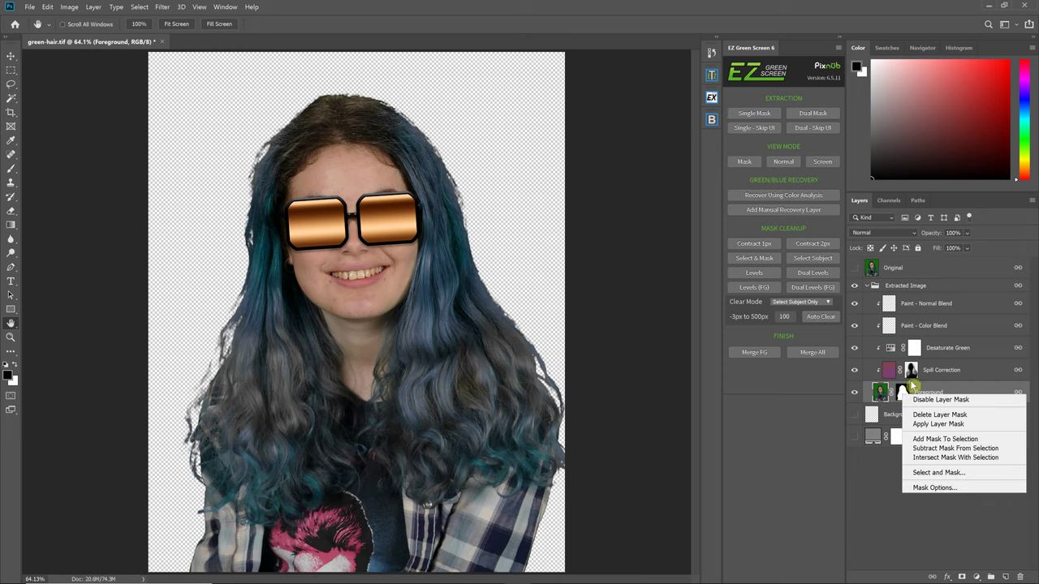
{"action": "left_click", "coordinate": [735, 262]}
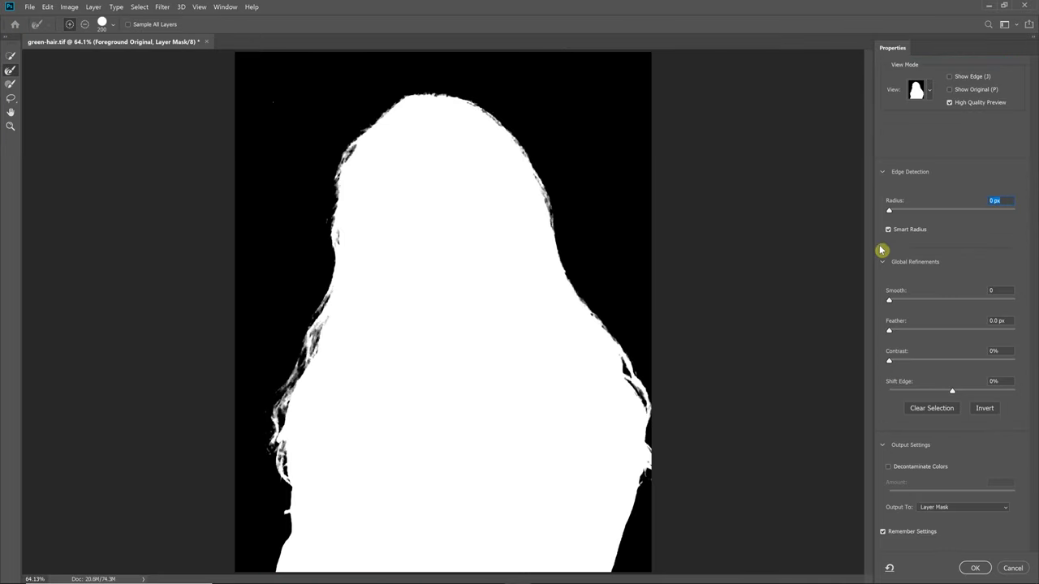
{"action": "left_click", "coordinate": [889, 232]}
{"action": "left_click_drag", "start_coordinate": [892, 212], "coordinate": [962, 214]}
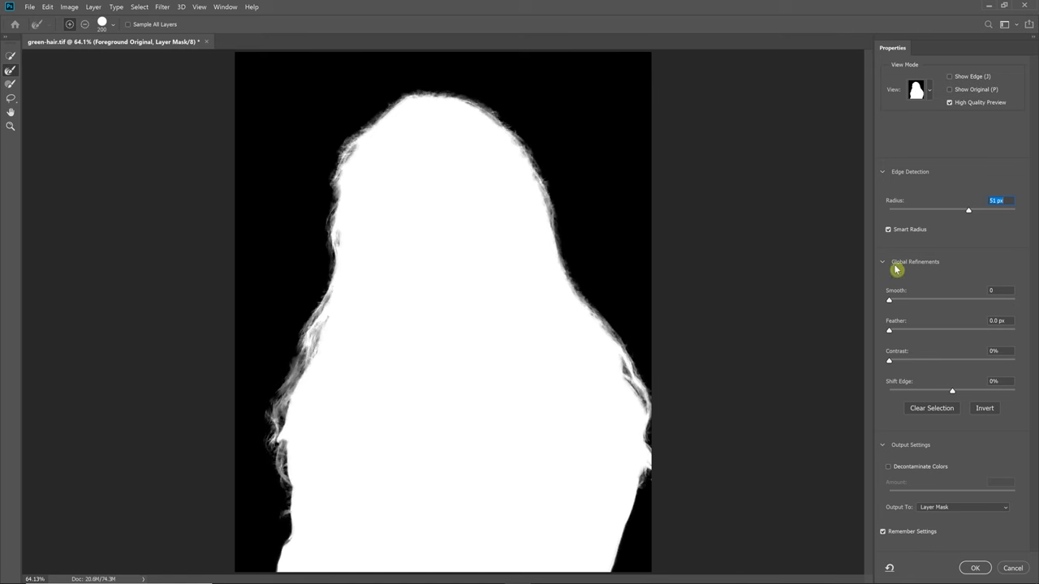
{"action": "left_click_drag", "start_coordinate": [971, 213], "coordinate": [970, 212]}
{"action": "left_click", "coordinate": [972, 570]}
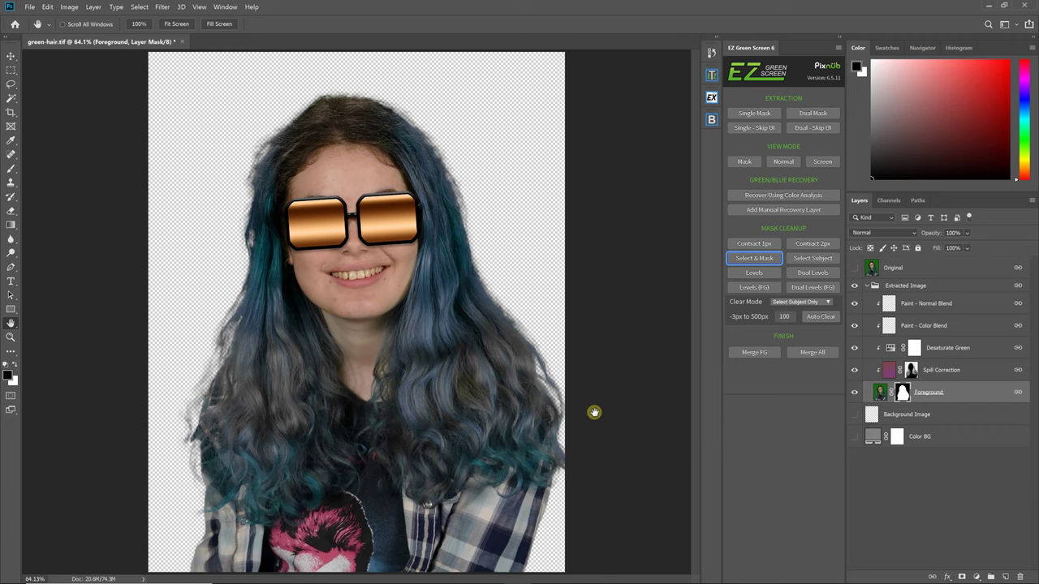
Step: Show the Color BG layer and set its fill to dark gray 3e3e3e
{"action": "left_click", "coordinate": [853, 436]}
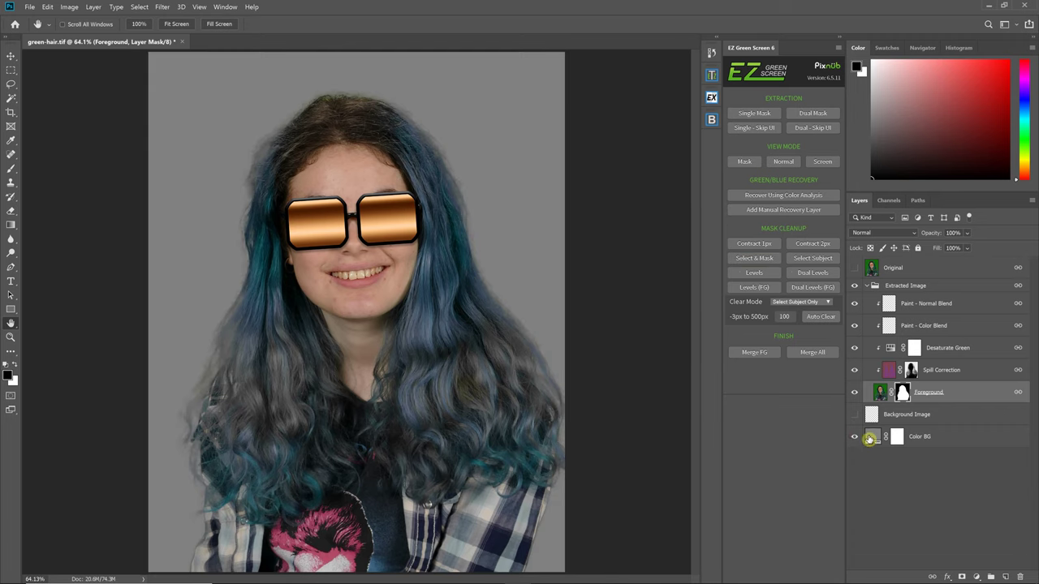
{"action": "left_click", "coordinate": [871, 437]}
{"action": "double_click", "coordinate": [871, 436]}
{"action": "left_click_drag", "start_coordinate": [622, 225], "coordinate": [531, 264]}
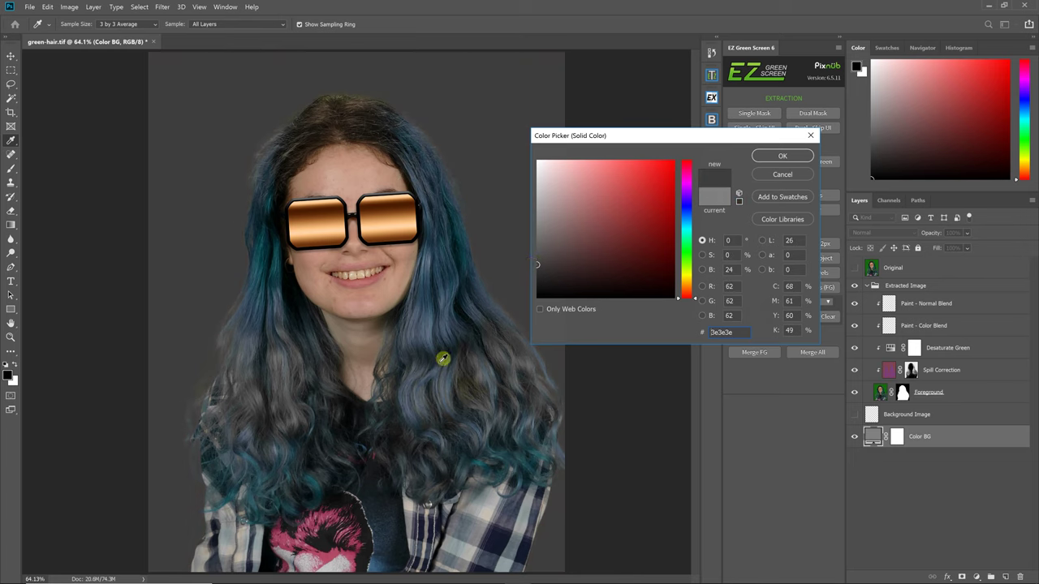
{"action": "left_click", "coordinate": [798, 158]}
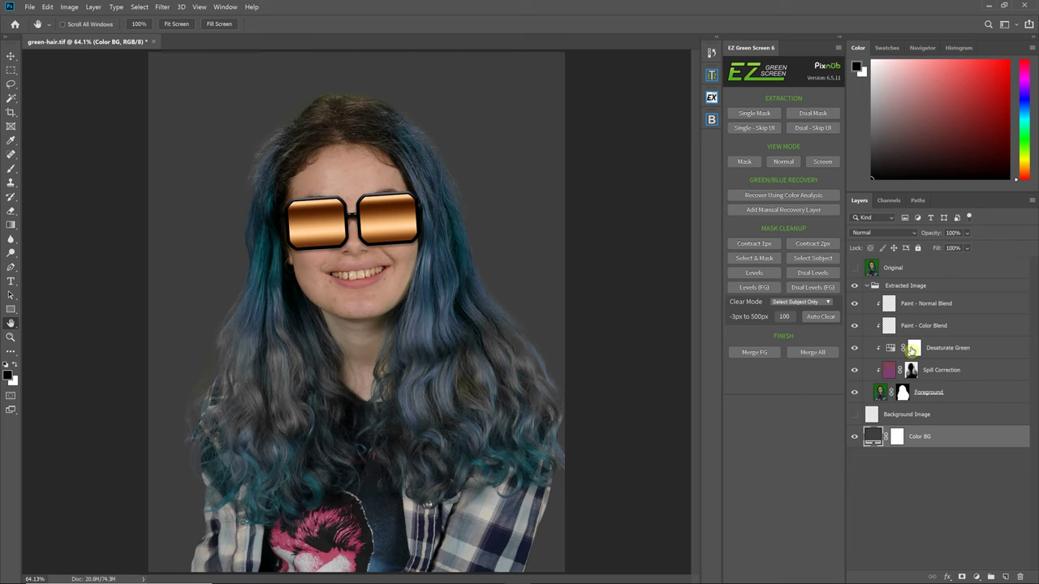
Step: Hide the Desaturate Green layer, target the Spill Correction mask, and set the Brush tool to 50% hardness
{"action": "left_click", "coordinate": [853, 350]}
{"action": "left_click", "coordinate": [911, 371]}
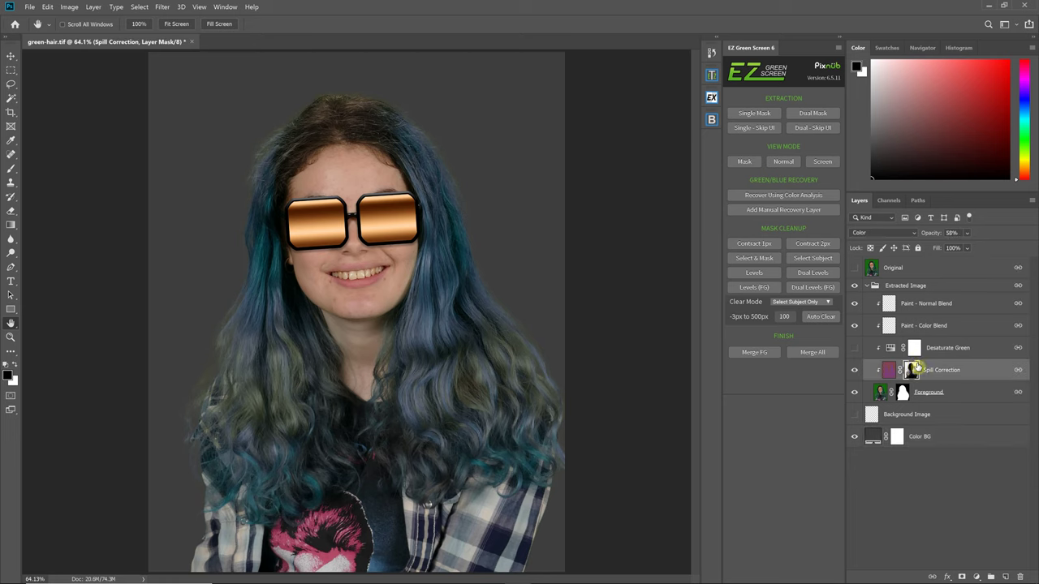
{"action": "left_click", "coordinate": [11, 174]}
{"action": "left_click", "coordinate": [81, 24]}
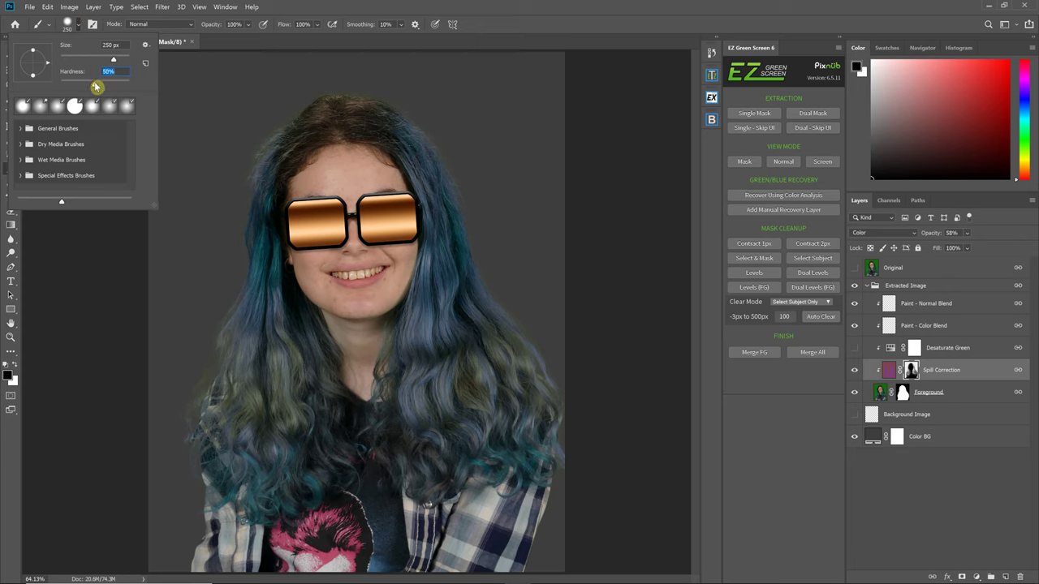
{"action": "left_click", "coordinate": [476, 10]}
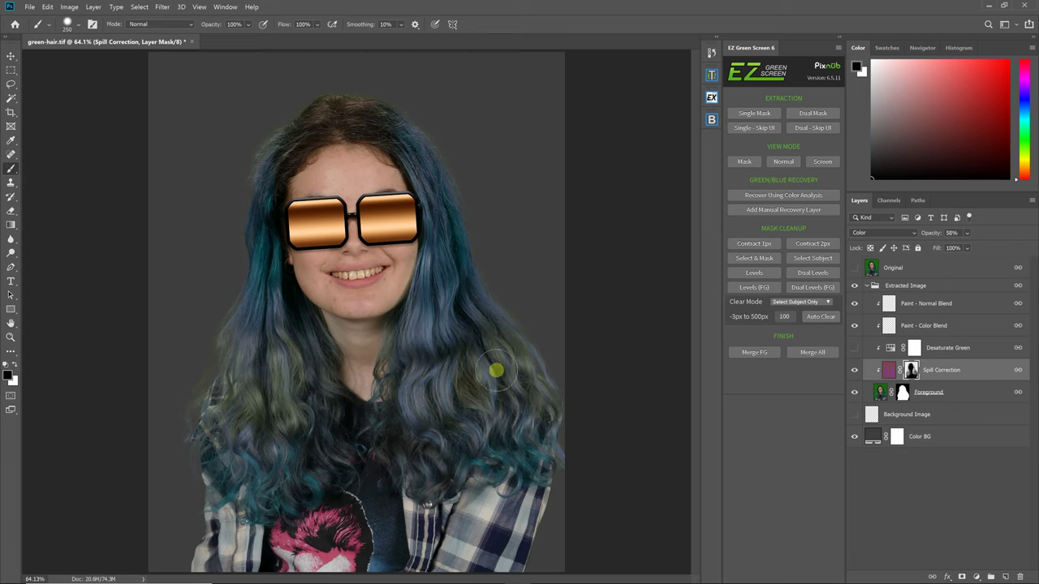
Step: Paint black over the hair on the Spill Correction mask with a 700 px brush to bring back its green color
{"action": "key", "text": "bracketright"}
{"action": "key", "text": "bracketright"}
{"action": "key", "text": "bracketright"}
{"action": "key", "text": "bracketright"}
{"action": "key", "text": "bracketright"}
{"action": "mouse_move", "coordinate": [467, 346]}
{"action": "left_mouse_down"}
{"action": "mouse_move", "coordinate": [464, 303]}
{"action": "mouse_move", "coordinate": [519, 430]}
{"action": "mouse_move", "coordinate": [555, 420]}
{"action": "mouse_move", "coordinate": [454, 438]}
{"action": "left_mouse_up"}
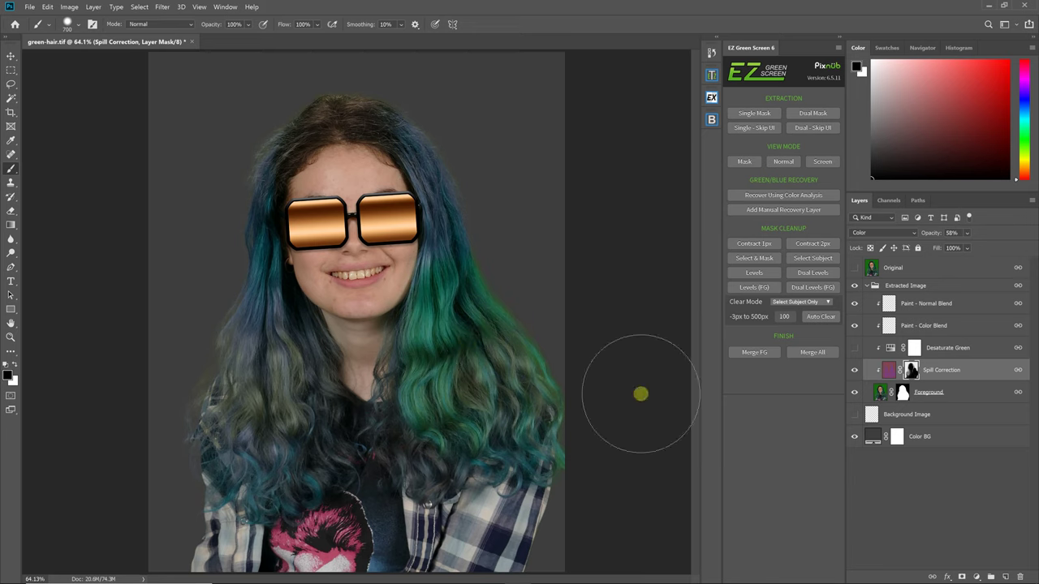
{"action": "mouse_move", "coordinate": [455, 371]}
{"action": "left_mouse_down"}
{"action": "mouse_move", "coordinate": [448, 229]}
{"action": "mouse_move", "coordinate": [455, 135]}
{"action": "left_mouse_up"}
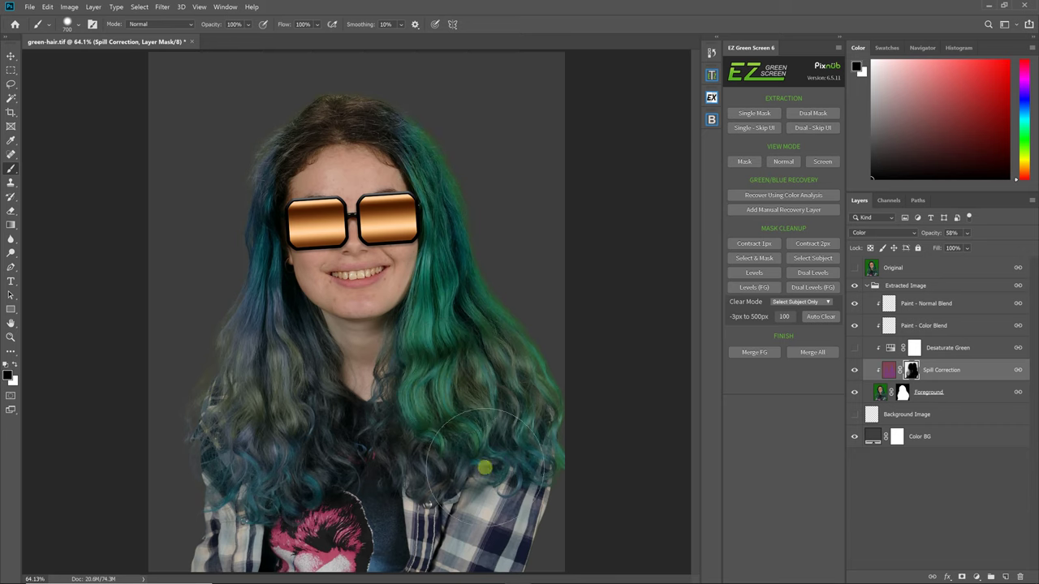
{"action": "mouse_move", "coordinate": [220, 157]}
{"action": "left_mouse_down"}
{"action": "mouse_move", "coordinate": [243, 376]}
{"action": "mouse_move", "coordinate": [279, 433]}
{"action": "mouse_move", "coordinate": [275, 305]}
{"action": "mouse_move", "coordinate": [311, 459]}
{"action": "mouse_move", "coordinate": [402, 471]}
{"action": "mouse_move", "coordinate": [425, 464]}
{"action": "mouse_move", "coordinate": [259, 472]}
{"action": "mouse_move", "coordinate": [218, 413]}
{"action": "mouse_move", "coordinate": [259, 429]}
{"action": "mouse_move", "coordinate": [237, 405]}
{"action": "mouse_move", "coordinate": [234, 362]}
{"action": "left_mouse_up"}
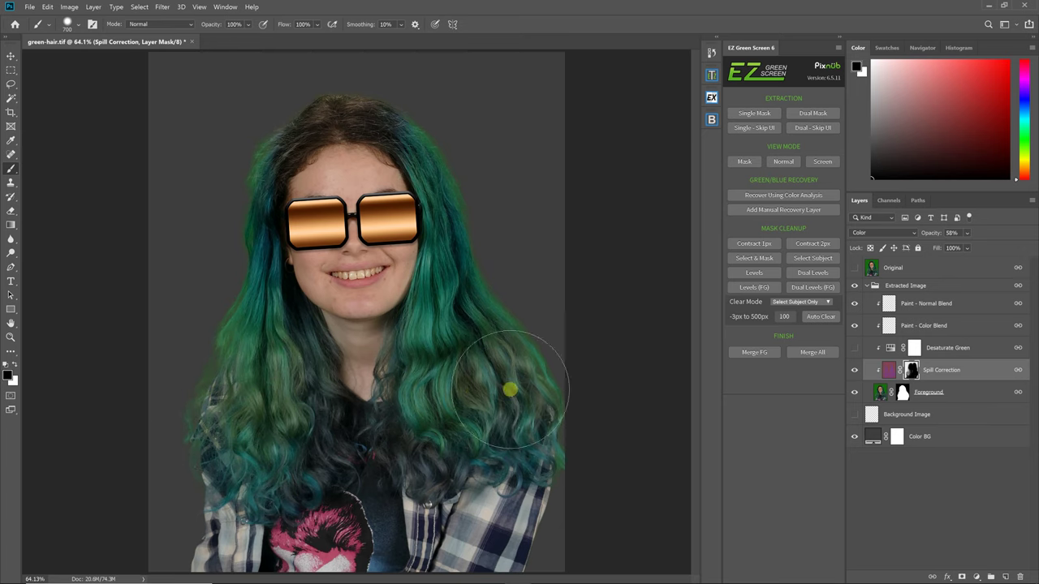
{"action": "mouse_move", "coordinate": [514, 424]}
{"action": "left_mouse_down"}
{"action": "mouse_move", "coordinate": [405, 470]}
{"action": "mouse_move", "coordinate": [411, 446]}
{"action": "left_mouse_up"}
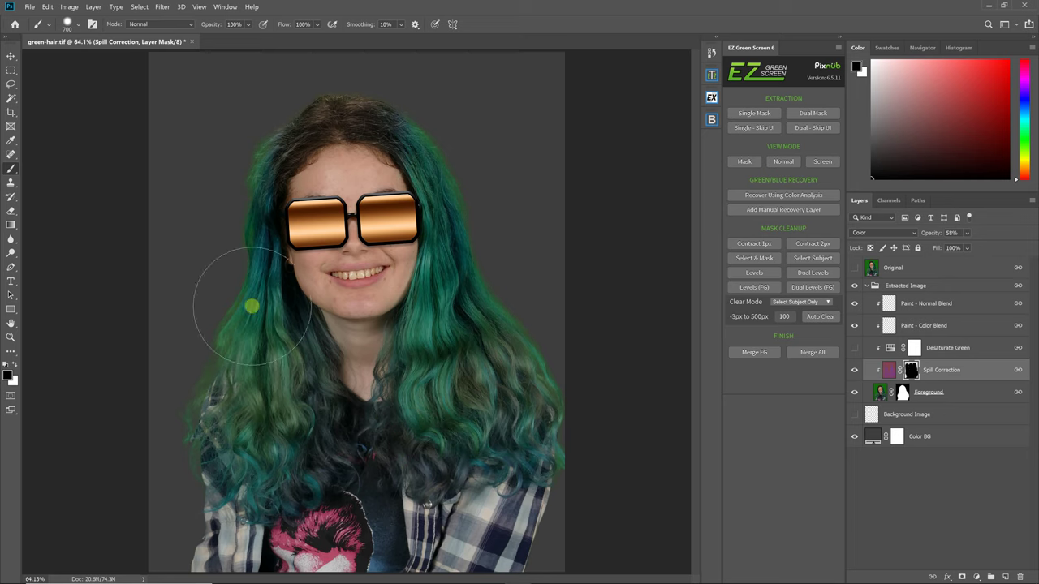
{"action": "mouse_move", "coordinate": [236, 254]}
{"action": "left_mouse_down"}
{"action": "mouse_move", "coordinate": [285, 236]}
{"action": "mouse_move", "coordinate": [329, 239]}
{"action": "left_mouse_up"}
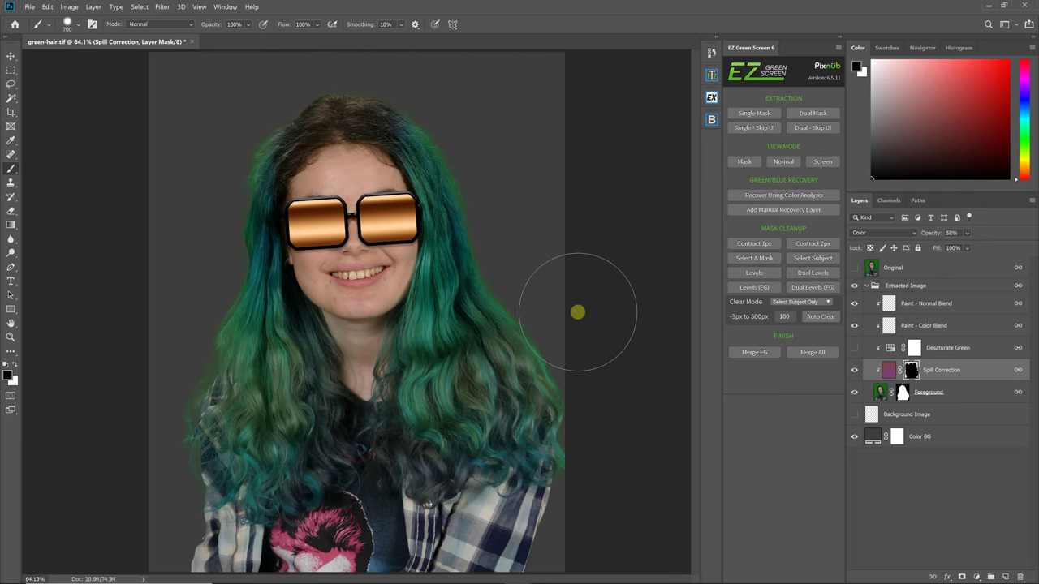
Step: Compare the hair edges with the Spill Correction layer hidden and shown, and set its opacity to 73%
{"action": "key", "text": "ctrl+1"}
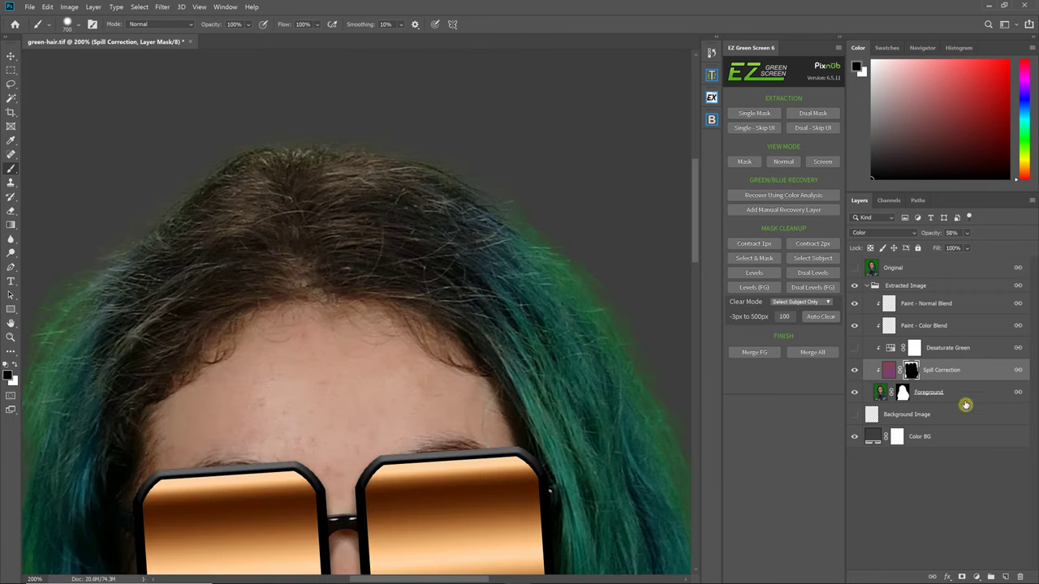
{"action": "left_click", "coordinate": [978, 348]}
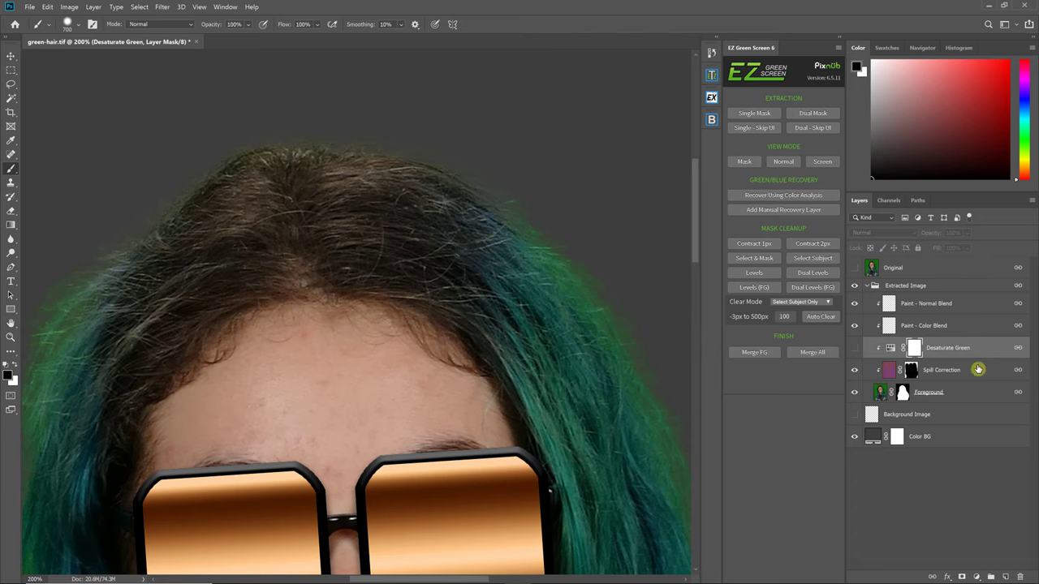
{"action": "left_click", "coordinate": [887, 378]}
{"action": "left_click", "coordinate": [854, 370]}
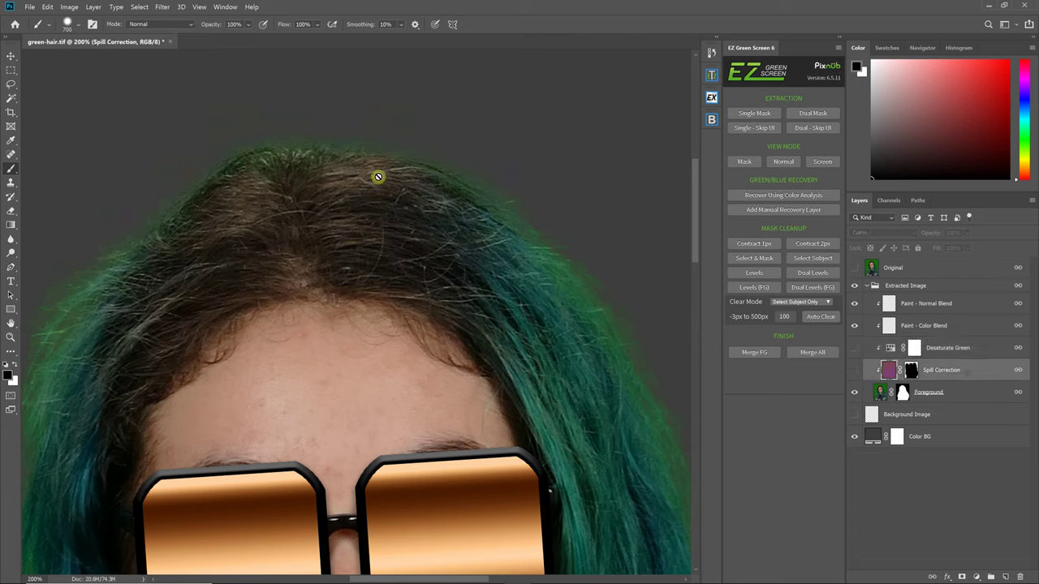
{"action": "left_click", "coordinate": [141, 215]}
{"action": "left_click", "coordinate": [545, 231]}
{"action": "left_click", "coordinate": [854, 371]}
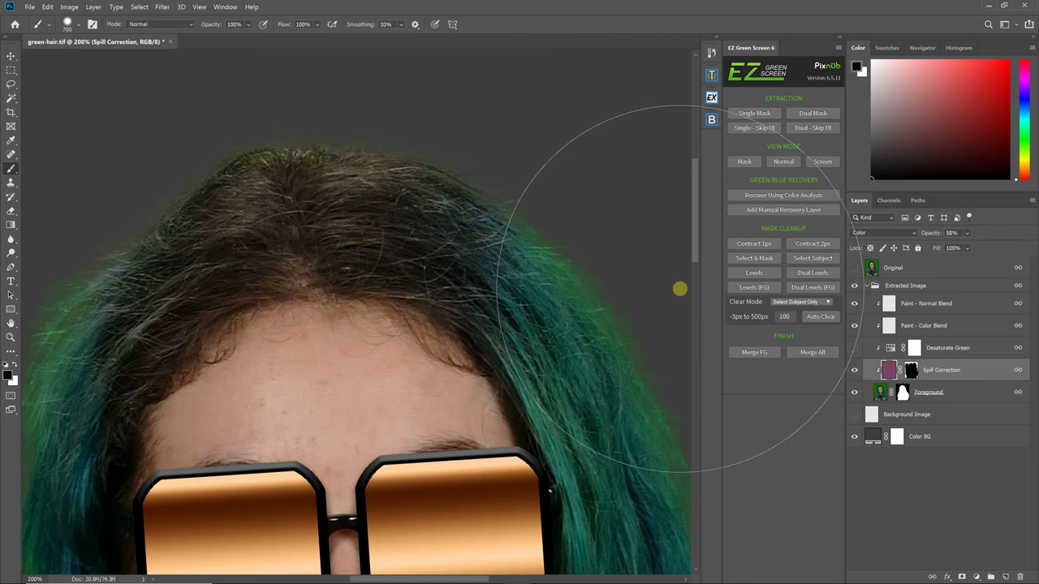
{"action": "left_click_drag", "start_coordinate": [966, 247], "coordinate": [995, 250]}
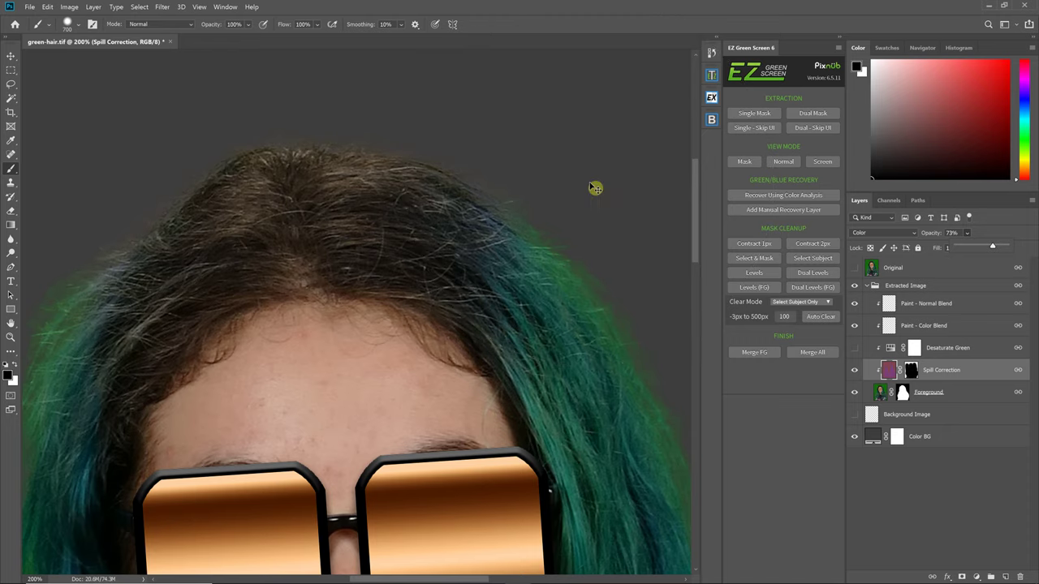
{"action": "key", "text": "ctrl+minus"}
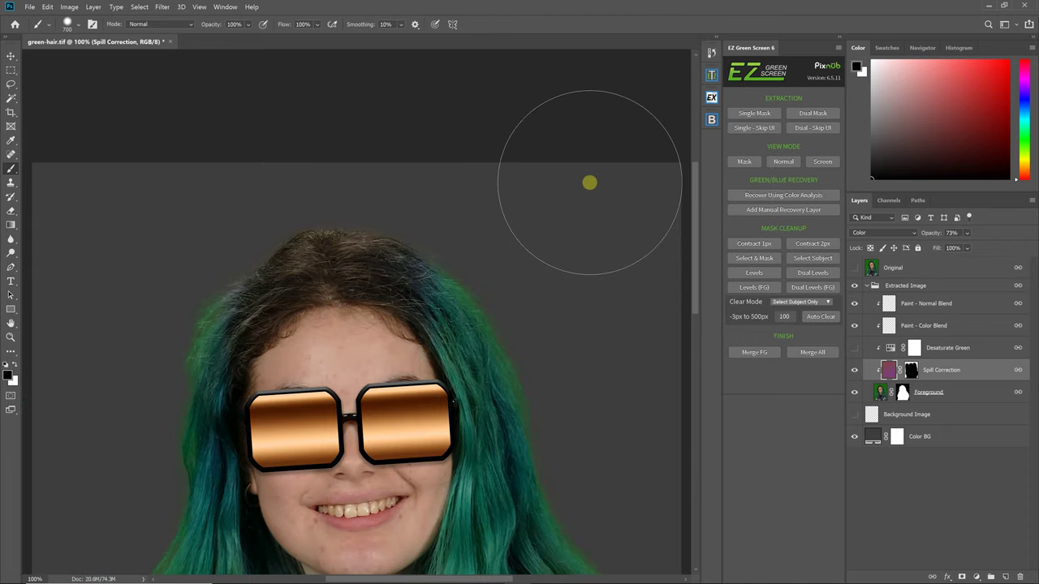
Step: Set the brush size to 250 px and select the Paint - Color Blend layer
{"action": "key", "text": "bracketright"}
{"action": "key", "text": "bracketright"}
{"action": "key", "text": "bracketright"}
{"action": "key", "text": "bracketright"}
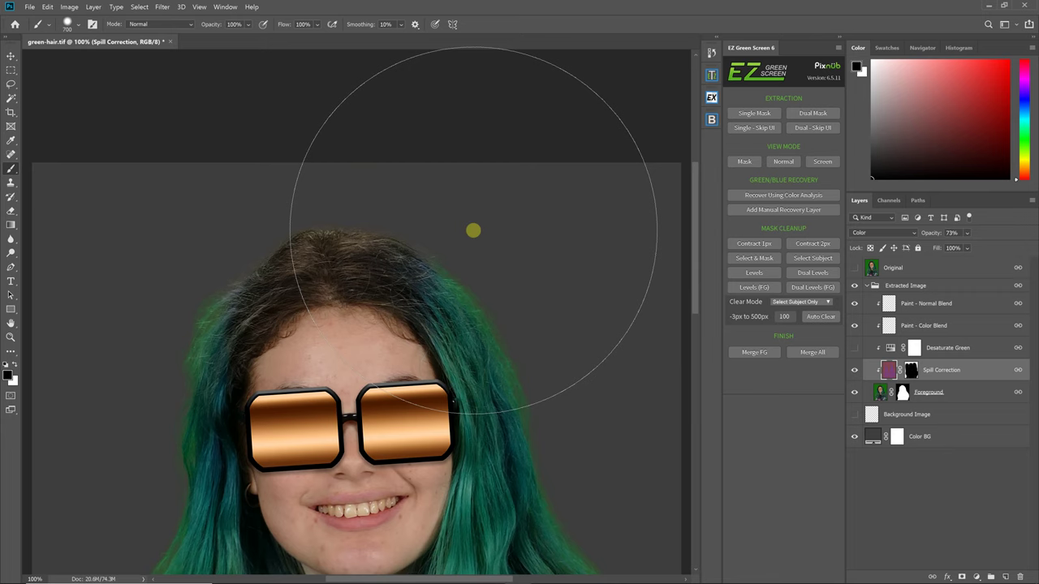
{"action": "key", "text": "ctrl+plus"}
{"action": "key", "text": "bracketleft"}
{"action": "key", "text": "bracketleft"}
{"action": "key", "text": "bracketleft"}
{"action": "key", "text": "bracketleft"}
{"action": "key", "text": "bracketleft"}
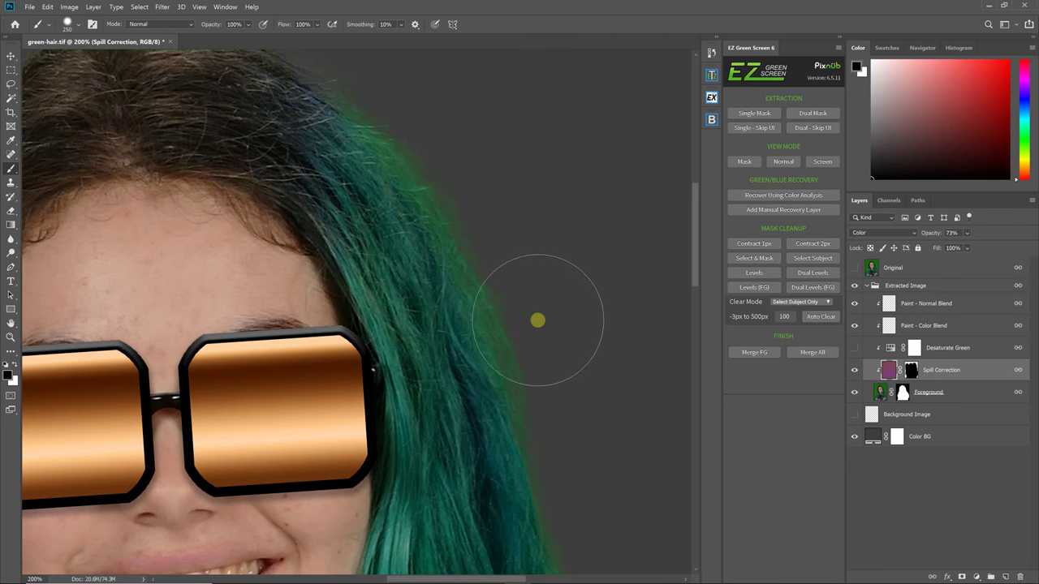
{"action": "left_click", "coordinate": [960, 328]}
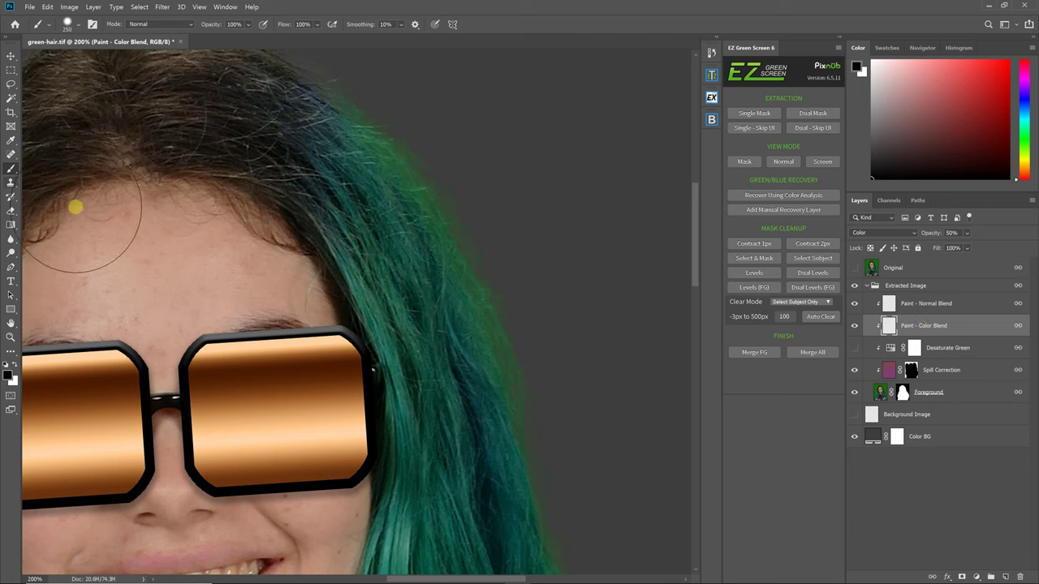
Step: Set the Eyedropper sample size to 3 by 3 Average and return to the Brush tool
{"action": "left_click", "coordinate": [11, 140]}
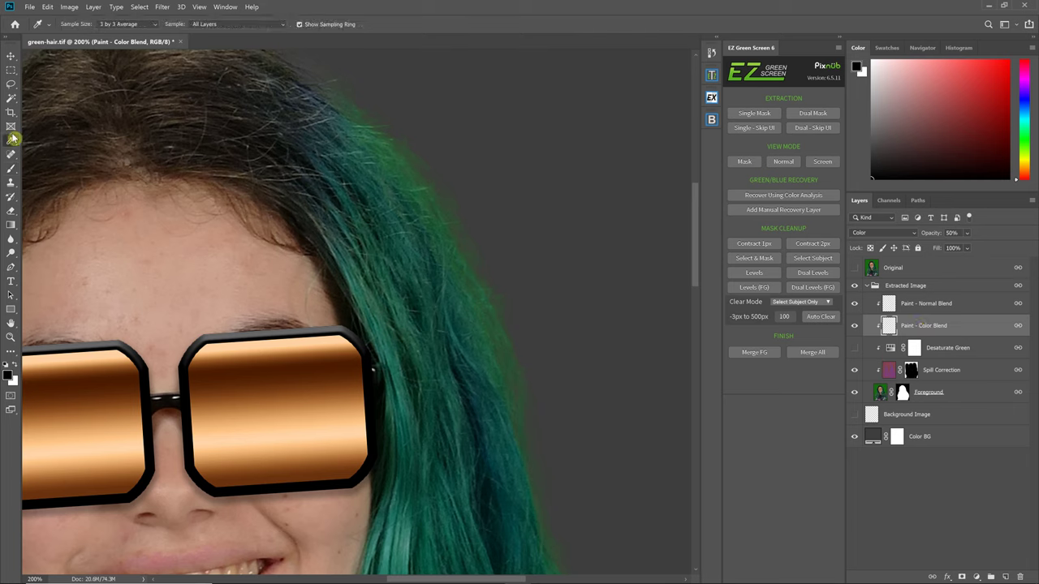
{"action": "left_click", "coordinate": [154, 24]}
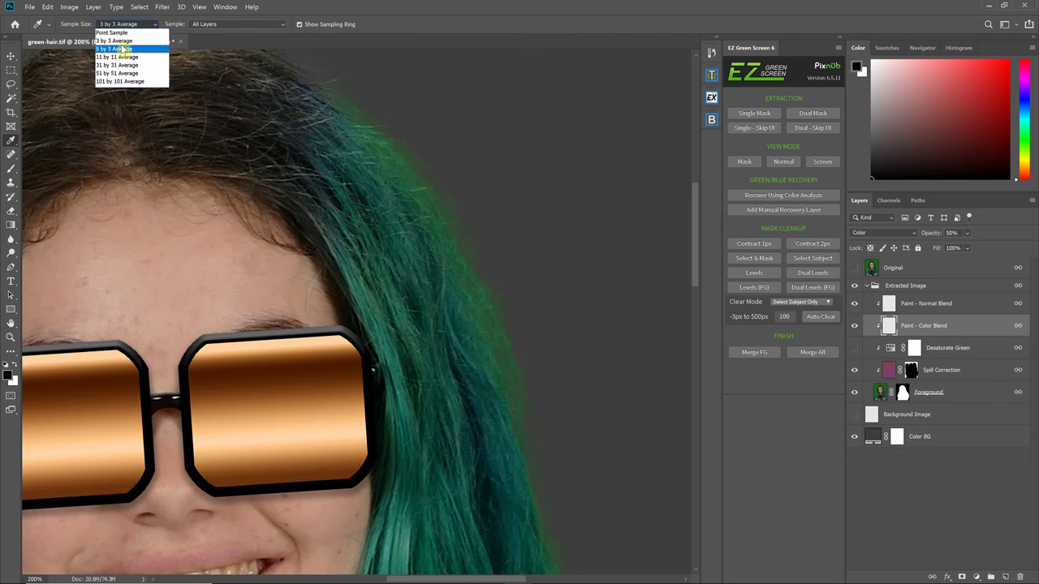
{"action": "left_click", "coordinate": [121, 49]}
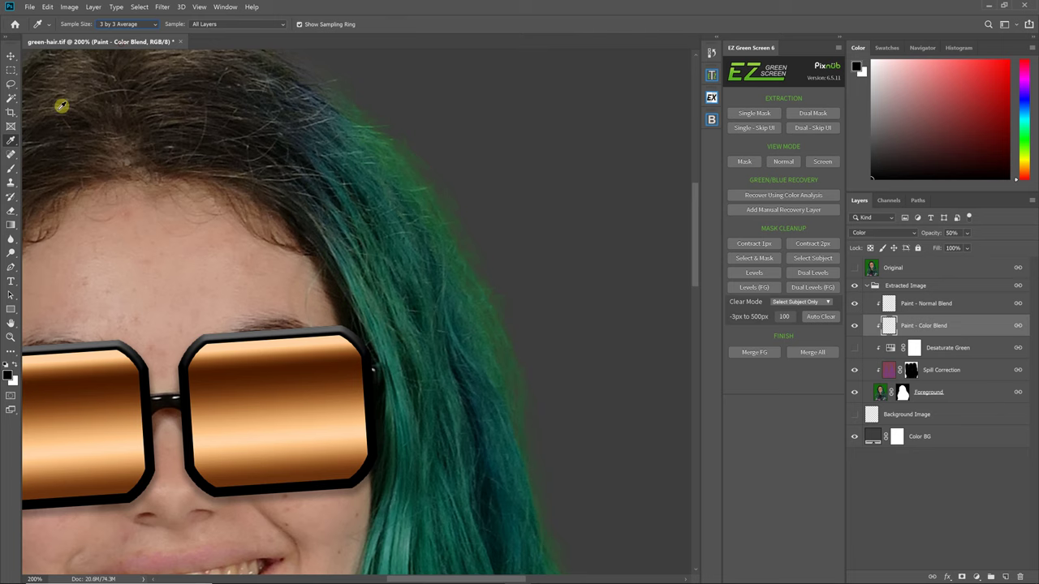
{"action": "left_click", "coordinate": [11, 168]}
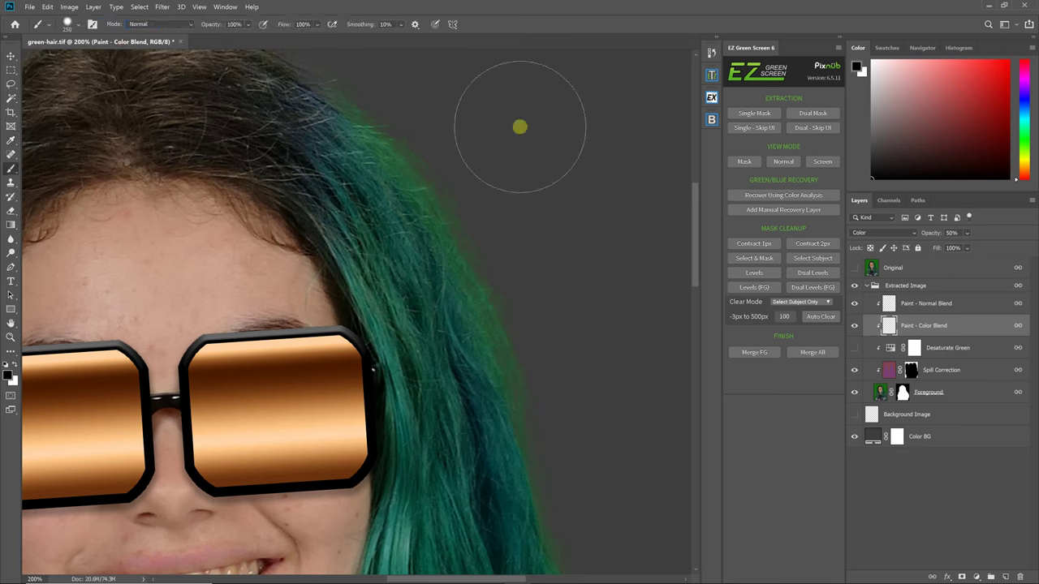
Step: Sample a dark teal from the hair, paint over the green fringe along its upper-right edge, and set the layer opacity to 77%
{"action": "left_click", "coordinate": [368, 180], "text": "alt"}
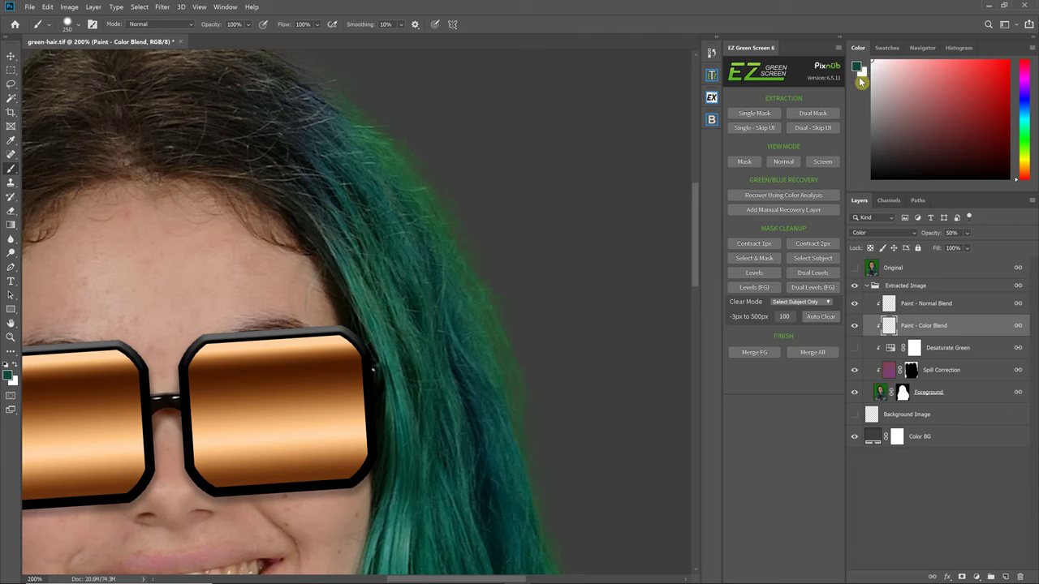
{"action": "left_click", "coordinate": [857, 71]}
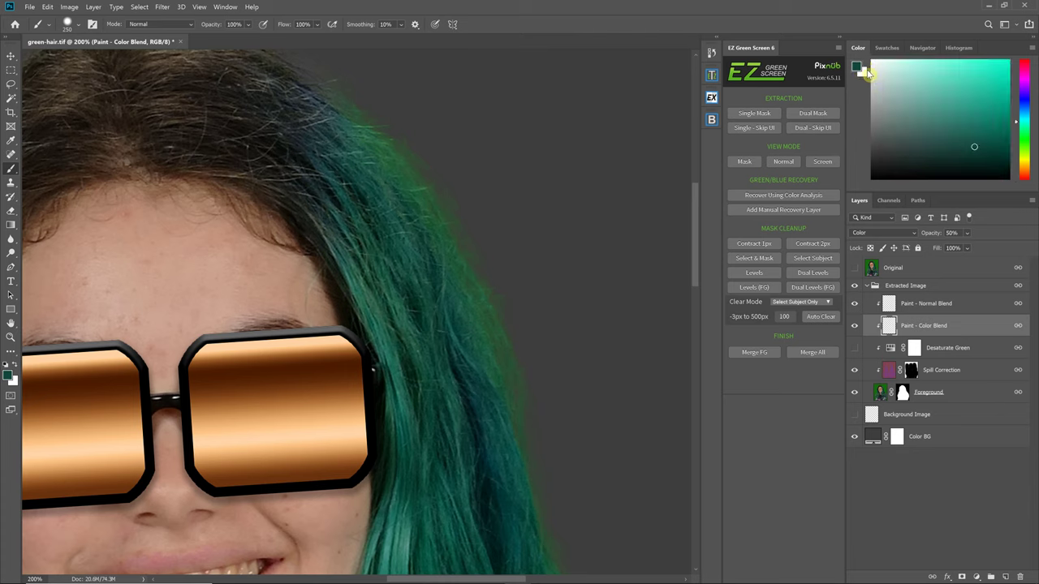
{"action": "left_click", "coordinate": [864, 73]}
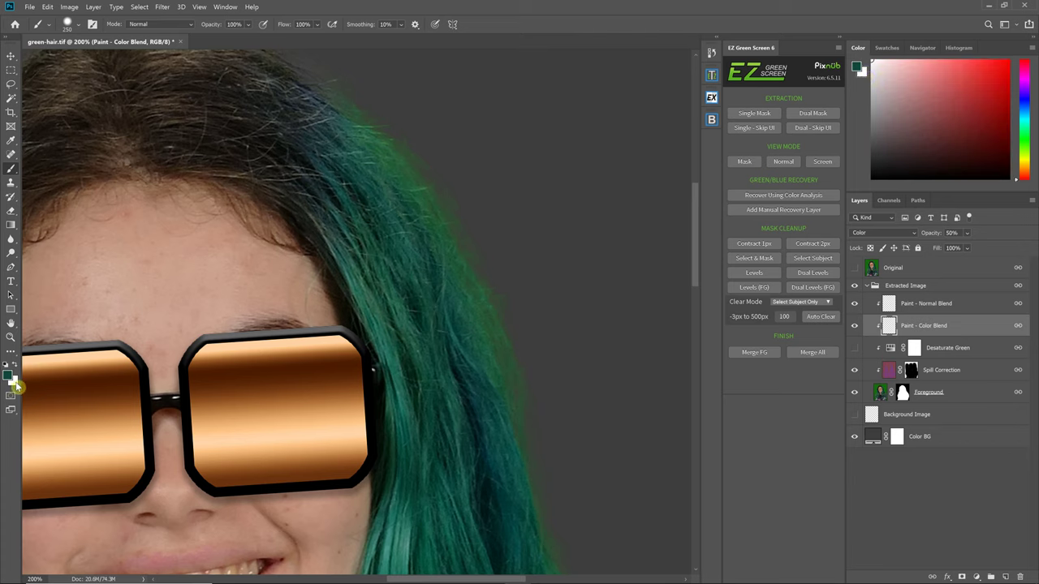
{"action": "left_click", "coordinate": [857, 67]}
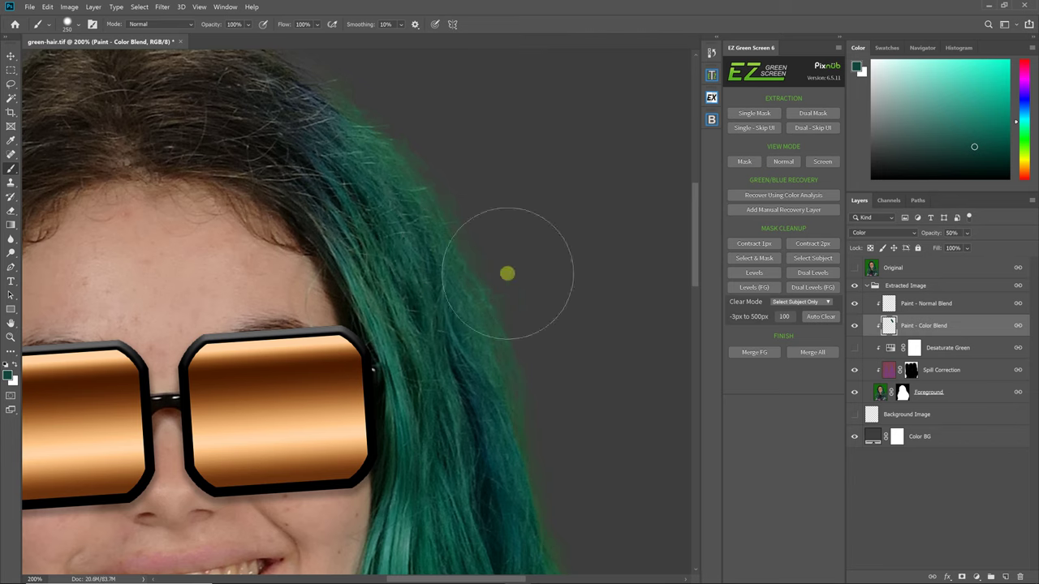
{"action": "left_click", "coordinate": [966, 248]}
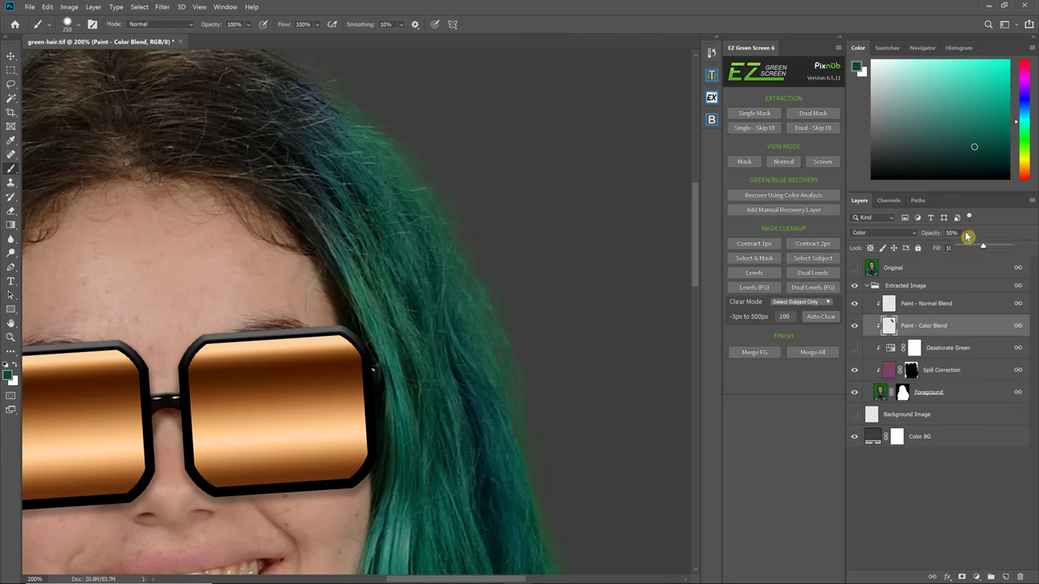
{"action": "mouse_move", "coordinate": [985, 249]}
{"action": "left_mouse_down"}
{"action": "mouse_move", "coordinate": [917, 248]}
{"action": "mouse_move", "coordinate": [1036, 250]}
{"action": "mouse_move", "coordinate": [997, 251]}
{"action": "left_mouse_up"}
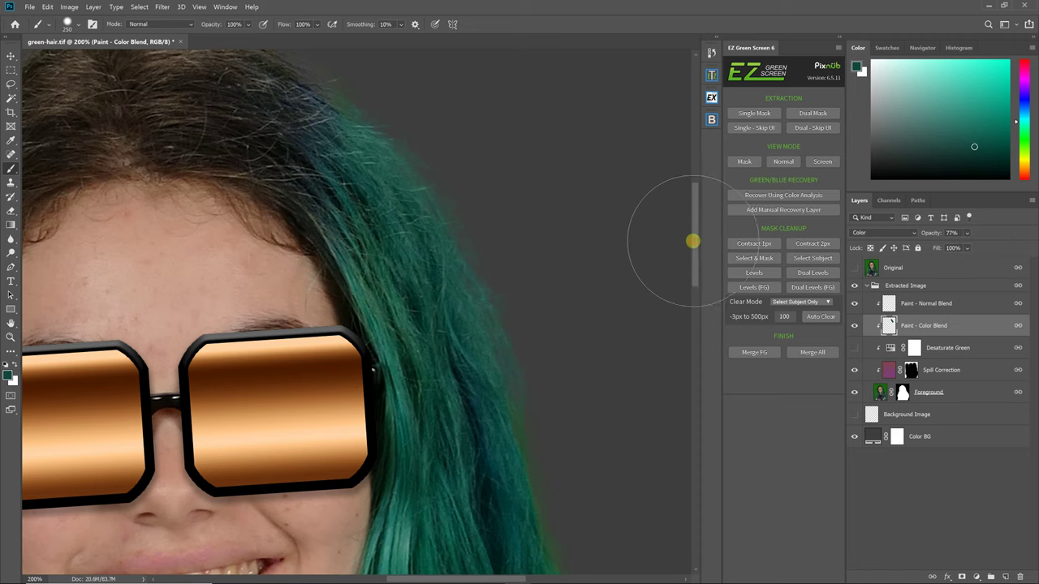
Step: Sample nearby hair greens and paint them down the right-hand hair edge to the shoulder on the Paint - Color Blend layer
{"action": "left_click_drag", "start_coordinate": [694, 239], "coordinate": [696, 283]}
{"action": "key", "text": "ctrl+minus"}
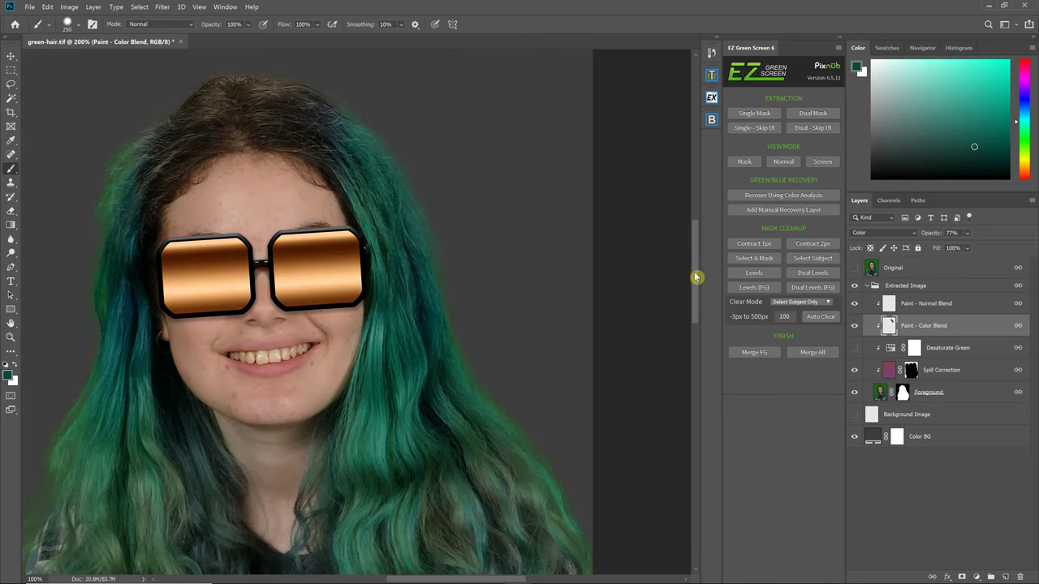
{"action": "left_click", "coordinate": [435, 288], "text": "alt"}
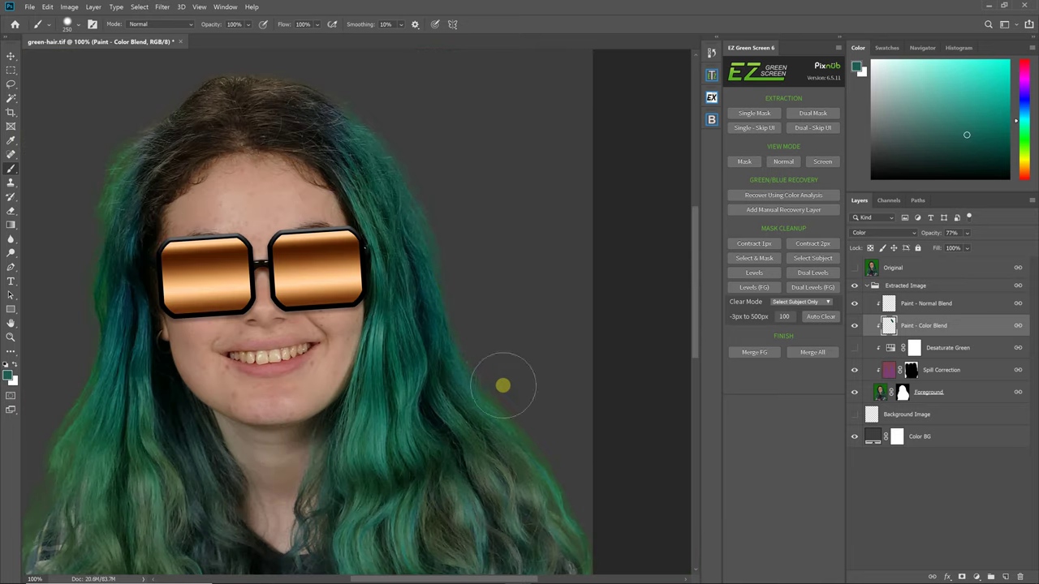
{"action": "left_click", "coordinate": [475, 391], "text": "alt"}
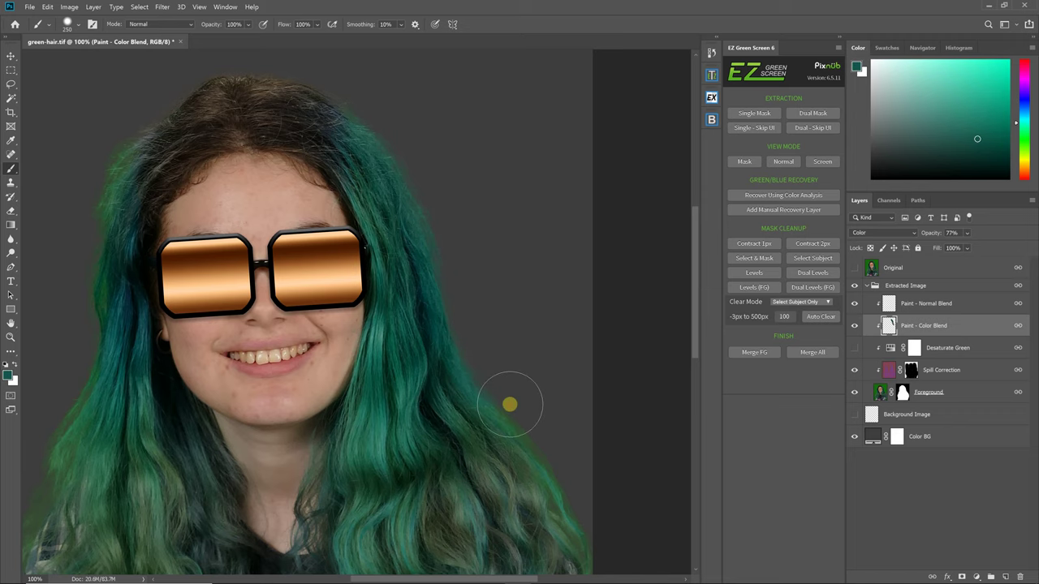
{"action": "key", "text": "ctrl+minus"}
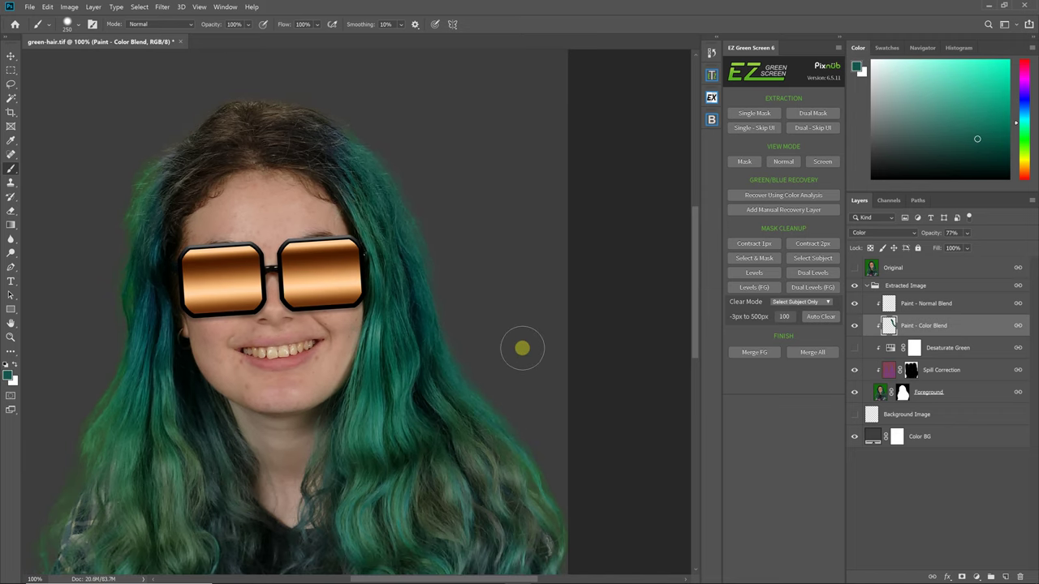
{"action": "key", "text": "ctrl+minus"}
{"action": "left_click", "coordinate": [469, 404], "text": "alt"}
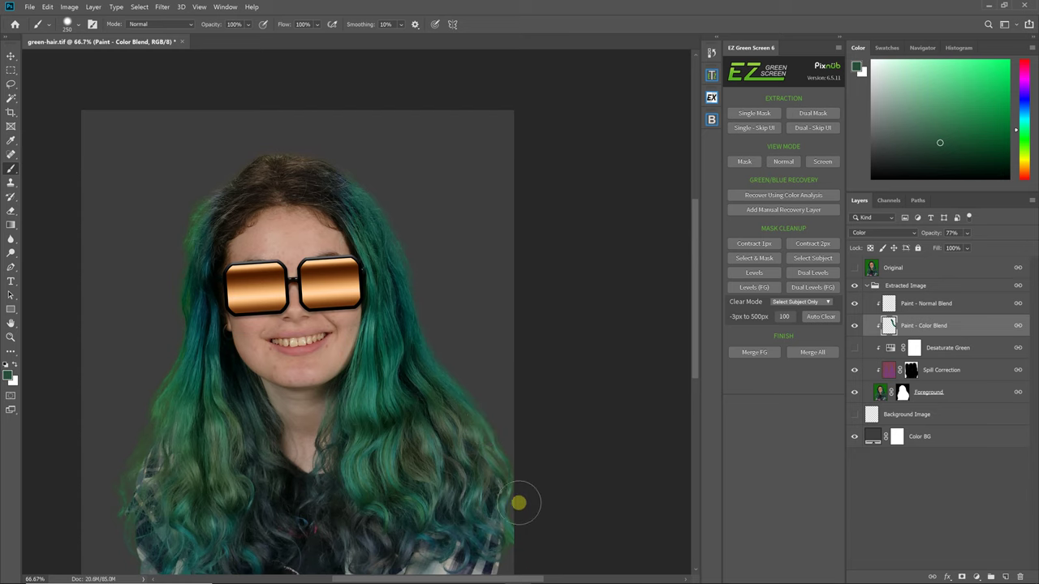
Step: Sample adjacent hair colors and paint them down the left-hand hair edge from the crown to the shoulder
{"action": "left_click", "coordinate": [204, 227], "text": "alt"}
{"action": "mouse_move", "coordinate": [193, 193]}
{"action": "left_mouse_down"}
{"action": "mouse_move", "coordinate": [183, 242]}
{"action": "mouse_move", "coordinate": [195, 284]}
{"action": "left_mouse_up"}
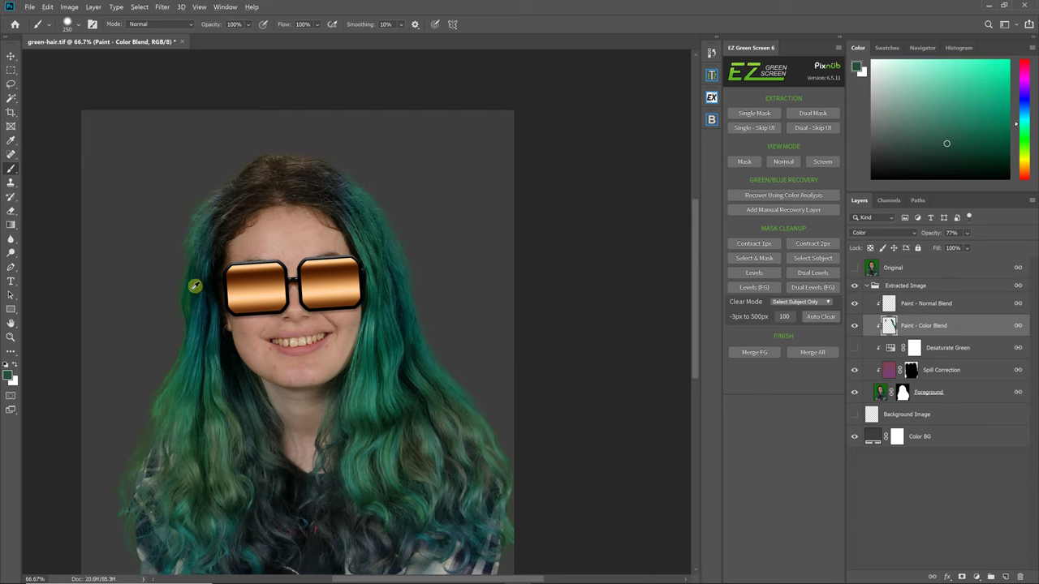
{"action": "left_click", "coordinate": [199, 286], "text": "alt"}
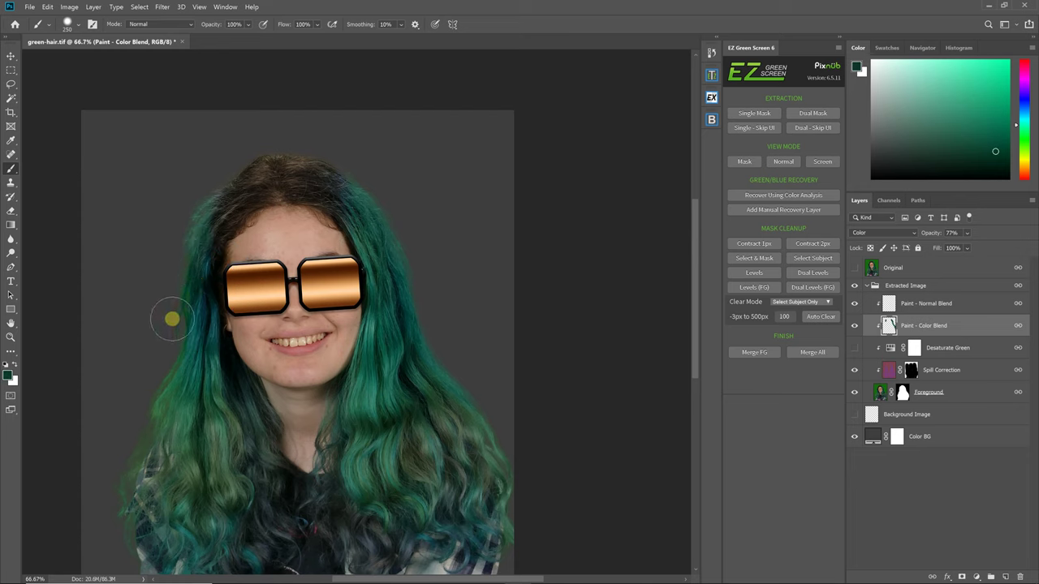
{"action": "left_click", "coordinate": [188, 362], "text": "alt"}
{"action": "left_click_drag", "start_coordinate": [170, 360], "coordinate": [114, 462]}
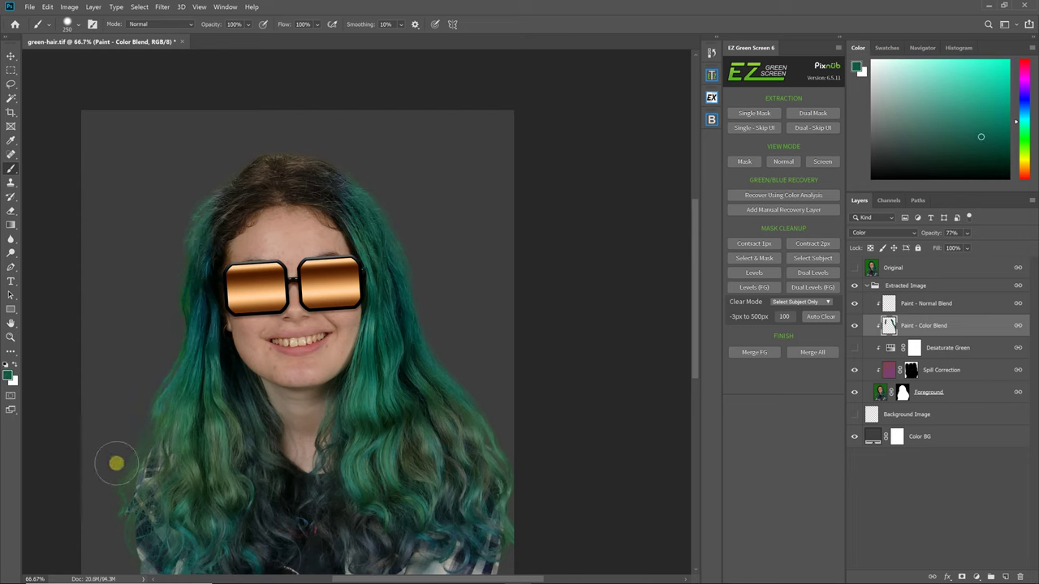
Step: Touch up the lower-left hair edge around the shoulder with greens sampled from the neighboring strands
{"action": "left_click", "coordinate": [184, 430], "text": "alt"}
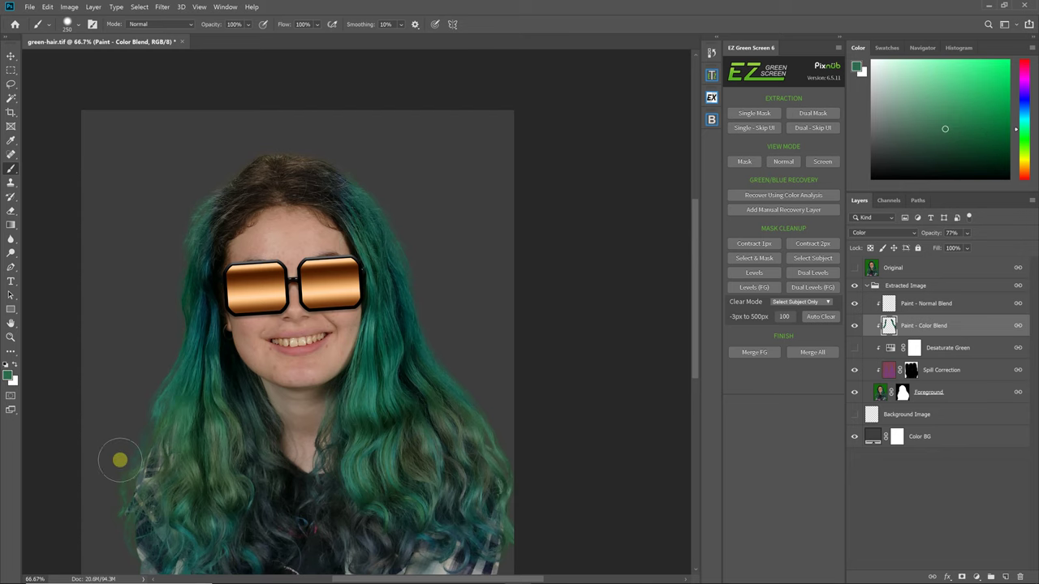
{"action": "mouse_move", "coordinate": [105, 510]}
{"action": "left_mouse_down"}
{"action": "mouse_move", "coordinate": [108, 538]}
{"action": "mouse_move", "coordinate": [126, 548]}
{"action": "mouse_move", "coordinate": [117, 529]}
{"action": "mouse_move", "coordinate": [167, 454]}
{"action": "left_mouse_up"}
{"action": "left_click", "coordinate": [175, 410], "text": "alt"}
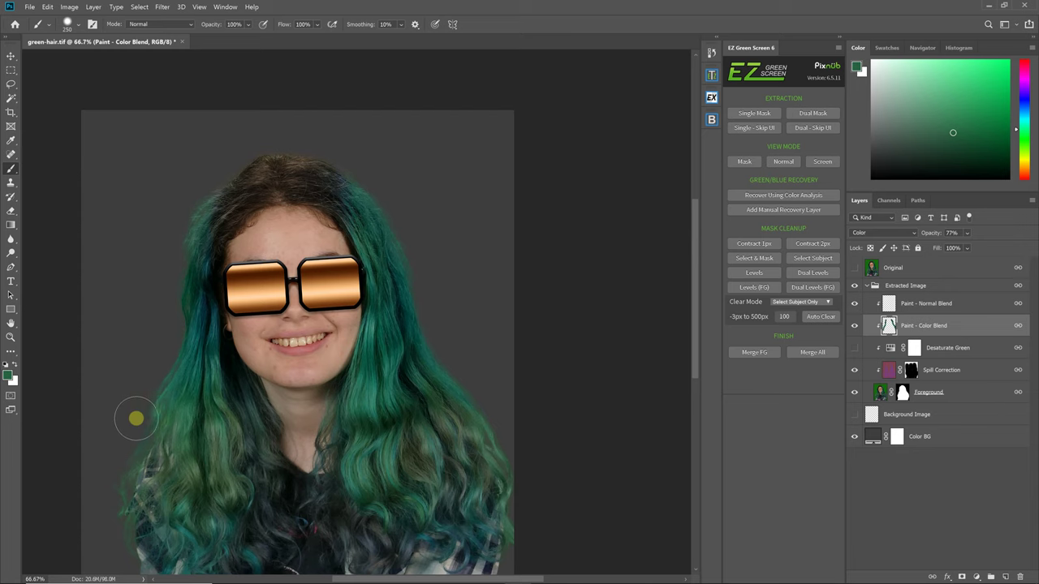
{"action": "left_click_drag", "start_coordinate": [179, 376], "coordinate": [122, 423]}
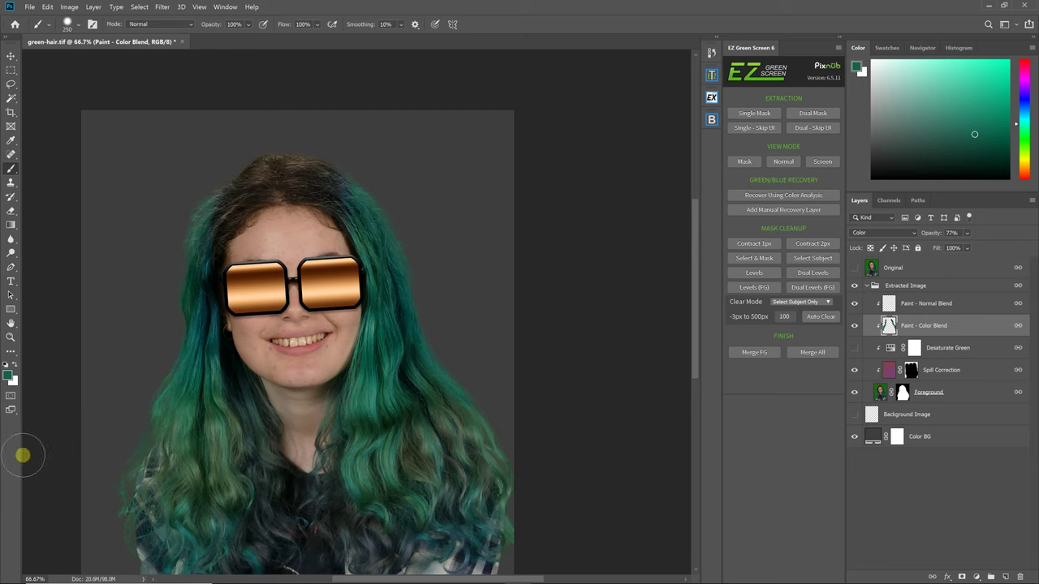
{"action": "left_click", "coordinate": [155, 410]}
{"action": "left_click", "coordinate": [363, 383]}
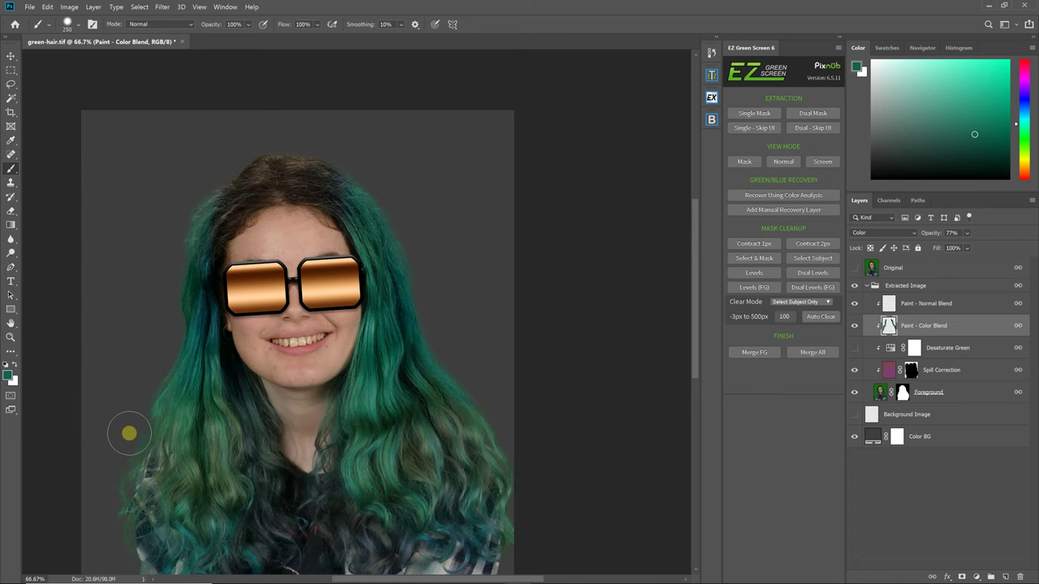
{"action": "mouse_move", "coordinate": [163, 429]}
{"action": "left_mouse_down"}
{"action": "mouse_move", "coordinate": [286, 429]}
{"action": "mouse_move", "coordinate": [381, 404]}
{"action": "left_mouse_up"}
Step: Contract the Foreground layer mask in 2 px increments to tighten the hair edges
{"action": "scroll", "coordinate": [319, 396], "scroll_direction": "down", "scroll_amount": 2}
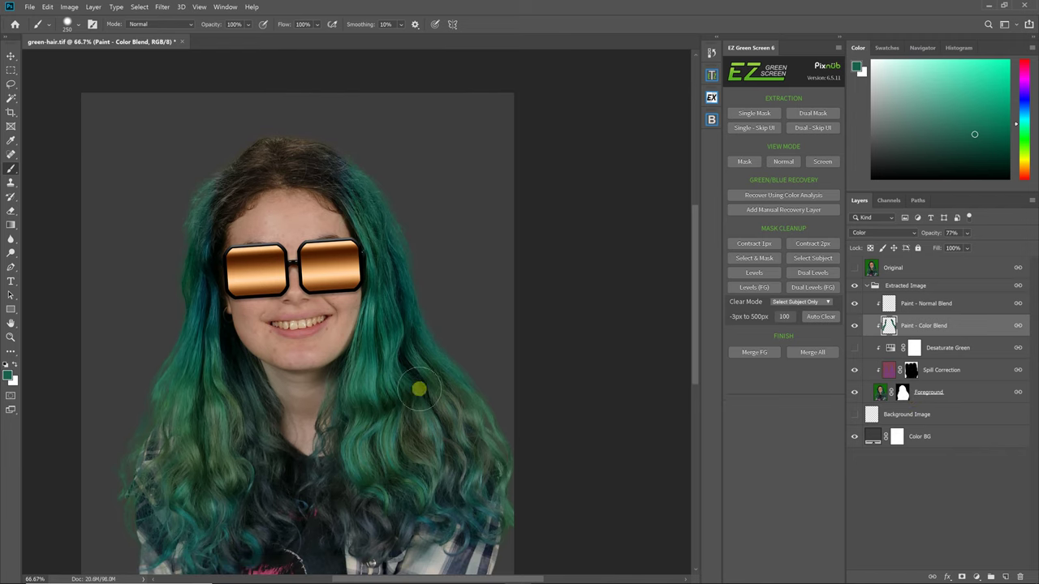
{"action": "scroll", "coordinate": [456, 403], "scroll_direction": "down", "scroll_amount": 1}
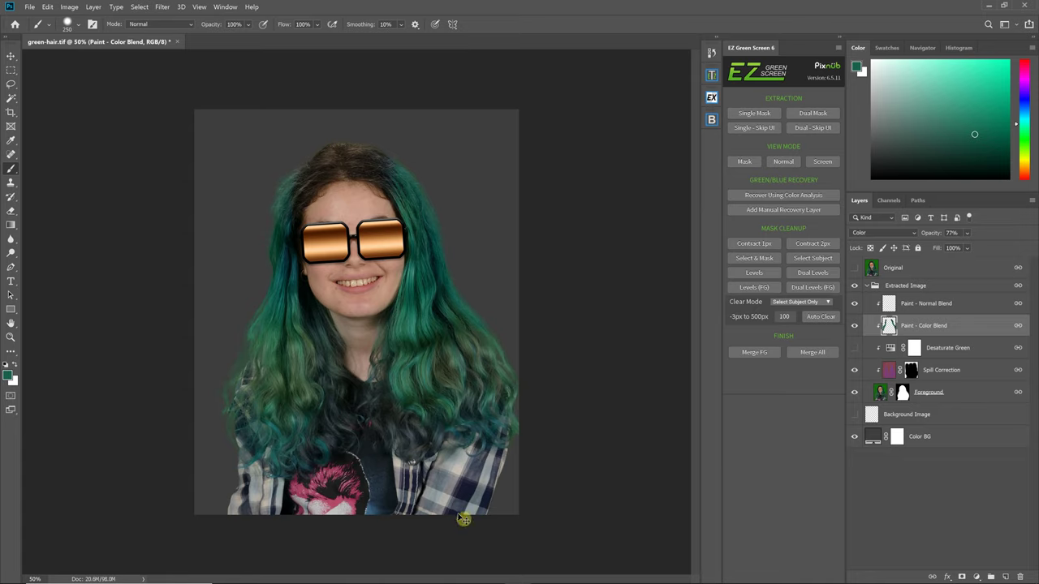
{"action": "scroll", "coordinate": [463, 515], "scroll_direction": "up", "scroll_amount": 2}
{"action": "scroll", "coordinate": [454, 572], "scroll_direction": "left", "scroll_amount": 1}
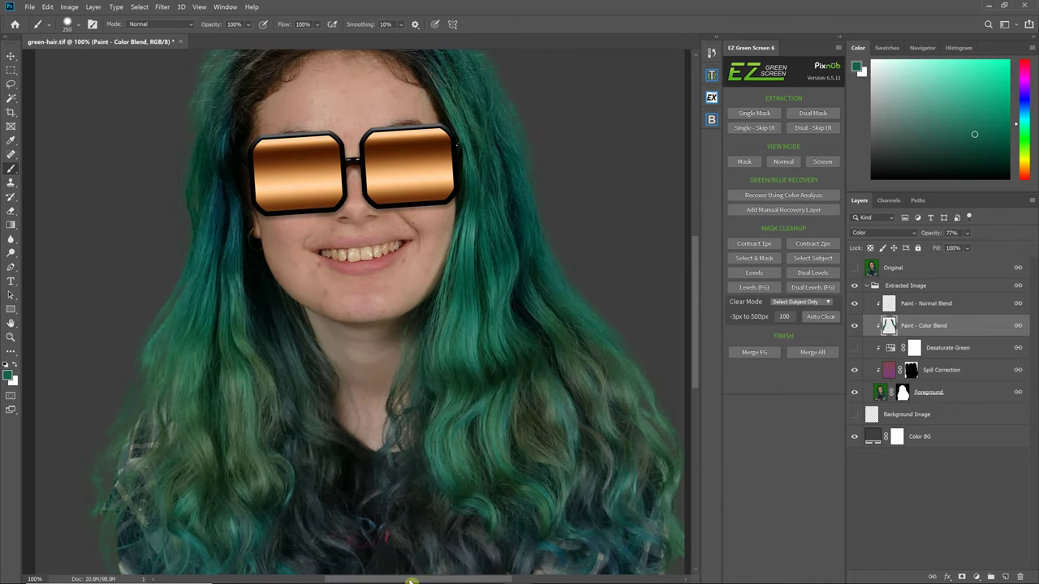
{"action": "scroll", "coordinate": [197, 455], "scroll_direction": "up", "scroll_amount": 1}
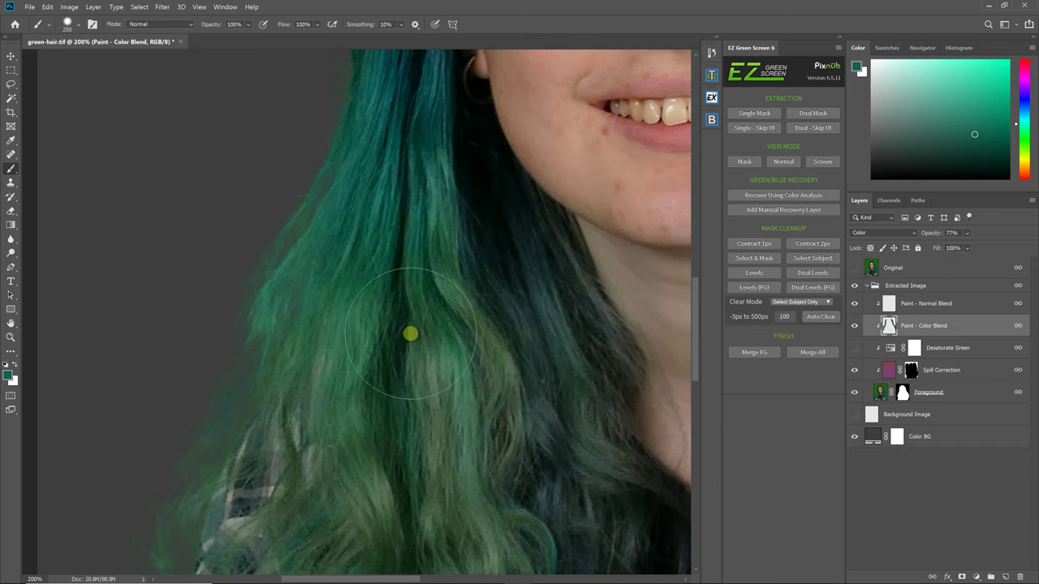
{"action": "left_click", "coordinate": [804, 243]}
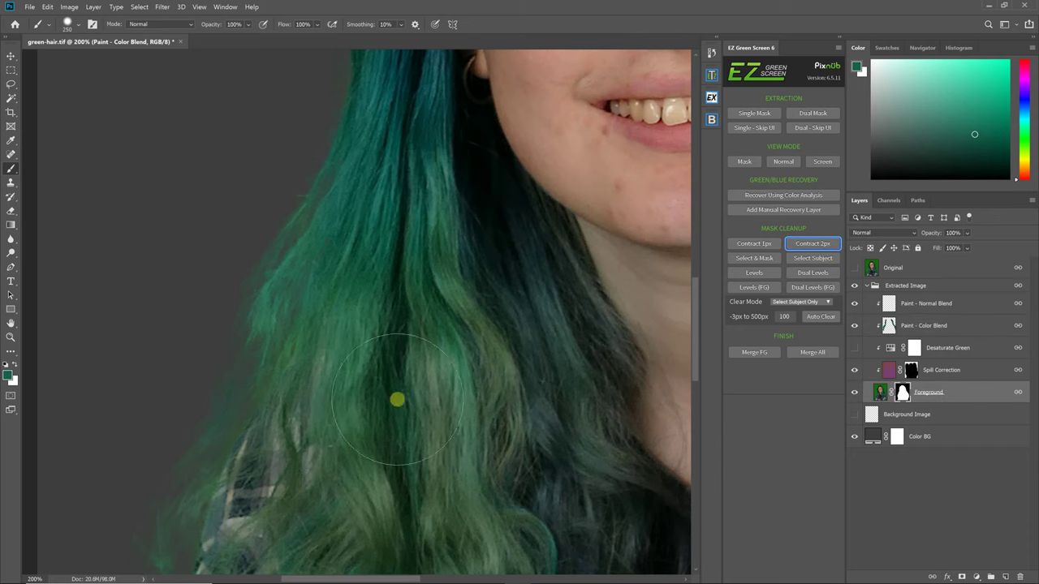
{"action": "left_click", "coordinate": [821, 244]}
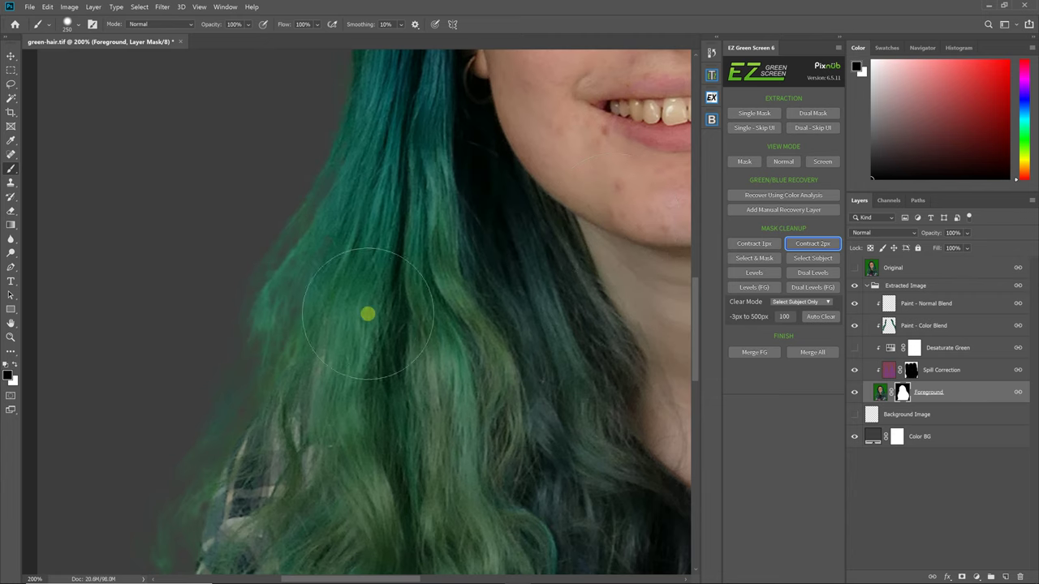
Step: Show the properties of the Foreground layer mask, choosing View Properties as the double-click behavior for masks
{"action": "scroll", "coordinate": [395, 317], "scroll_direction": "down", "scroll_amount": 2}
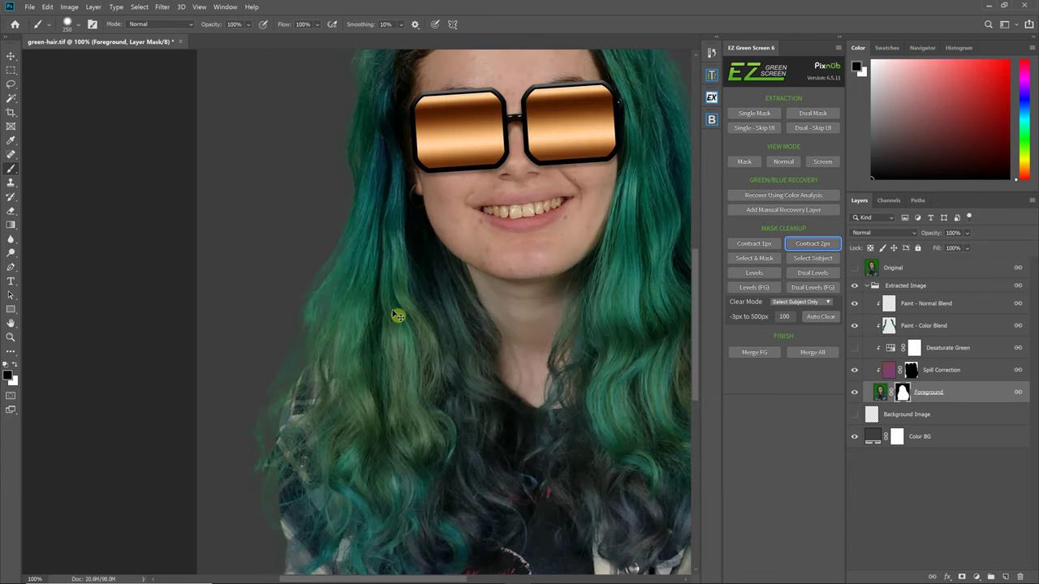
{"action": "scroll", "coordinate": [396, 318], "scroll_direction": "down", "scroll_amount": 1}
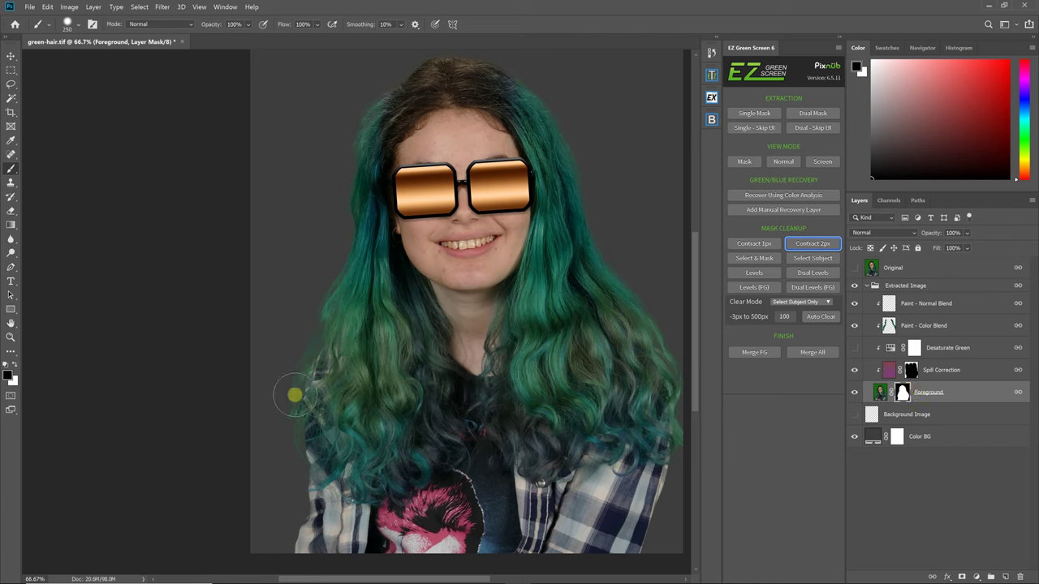
{"action": "double_click", "coordinate": [902, 394]}
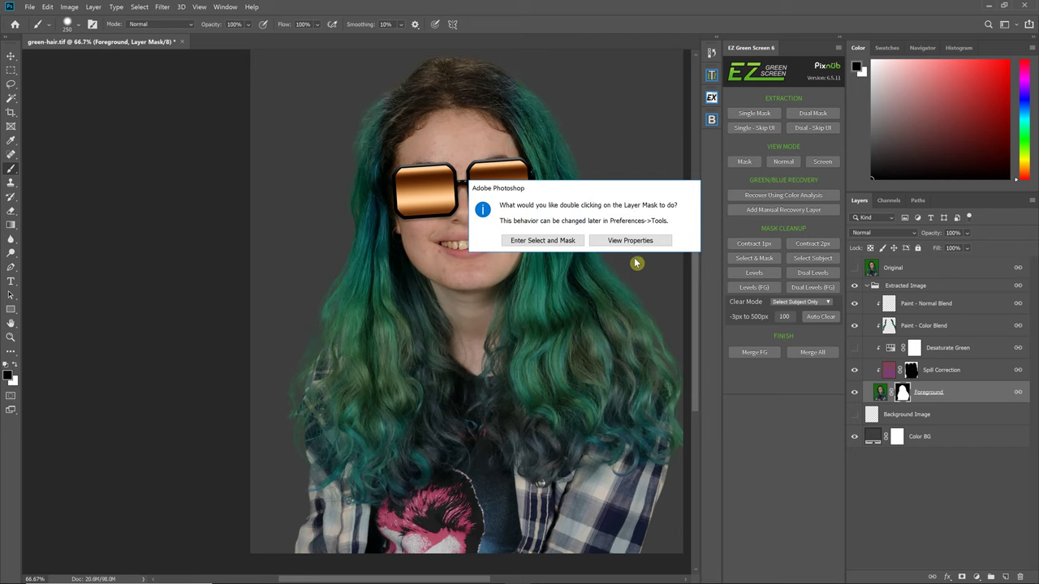
{"action": "left_click", "coordinate": [608, 242]}
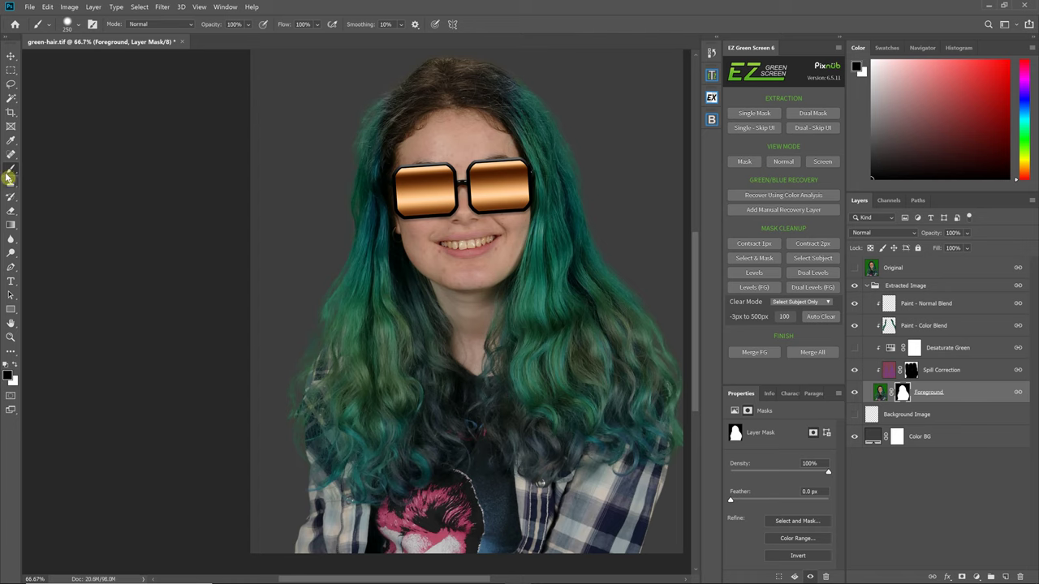
{"action": "left_click", "coordinate": [78, 26]}
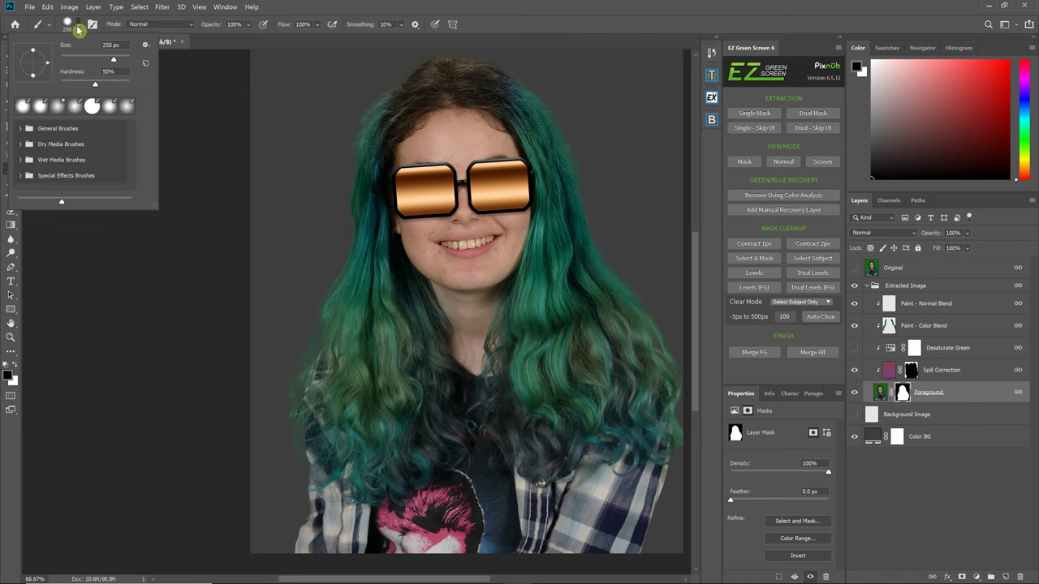
{"action": "left_click", "coordinate": [510, 9]}
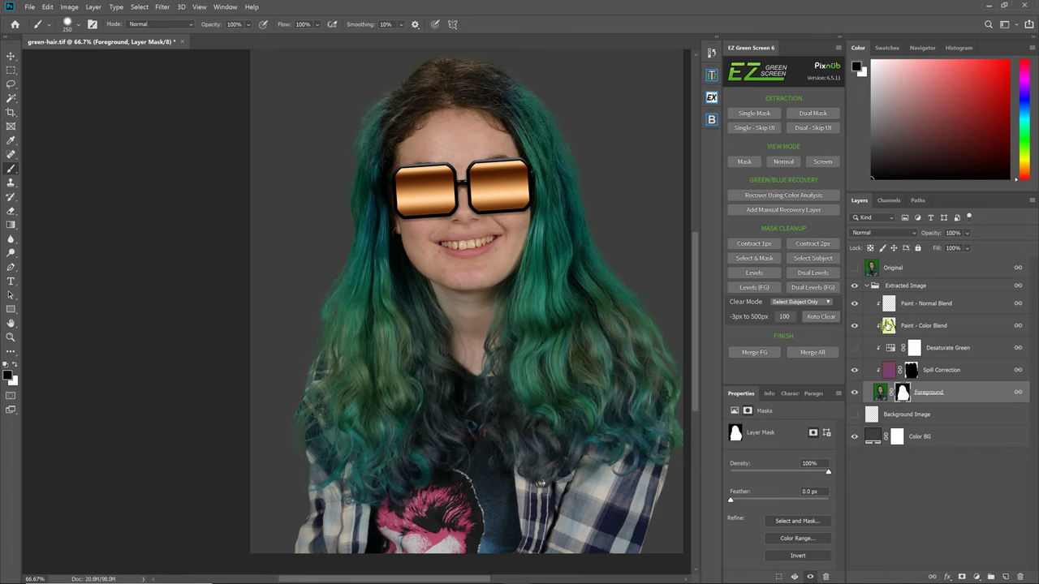
{"action": "key", "text": "ctrl+0"}
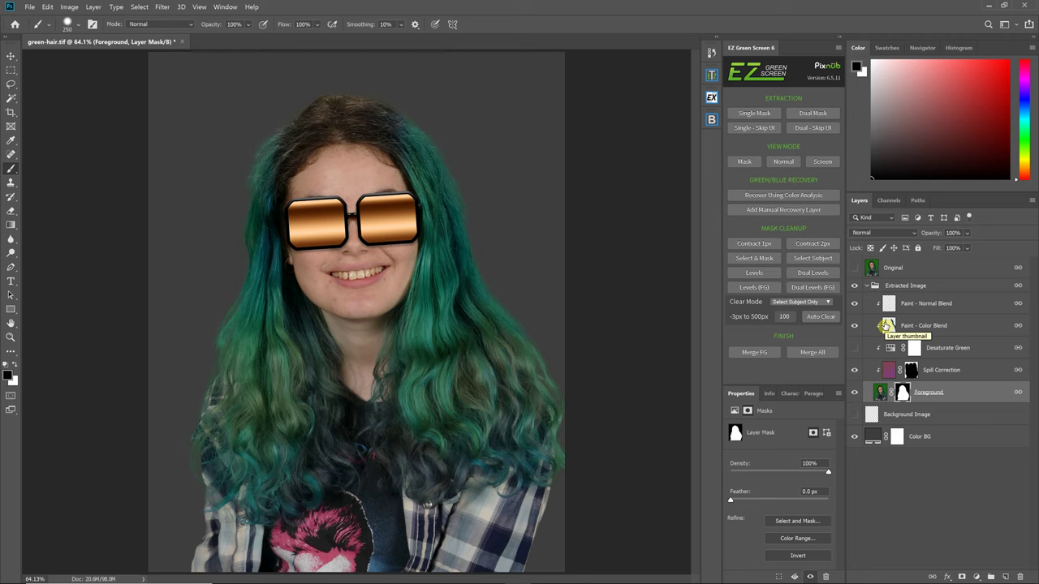
{"action": "key", "text": "ctrl+minus"}
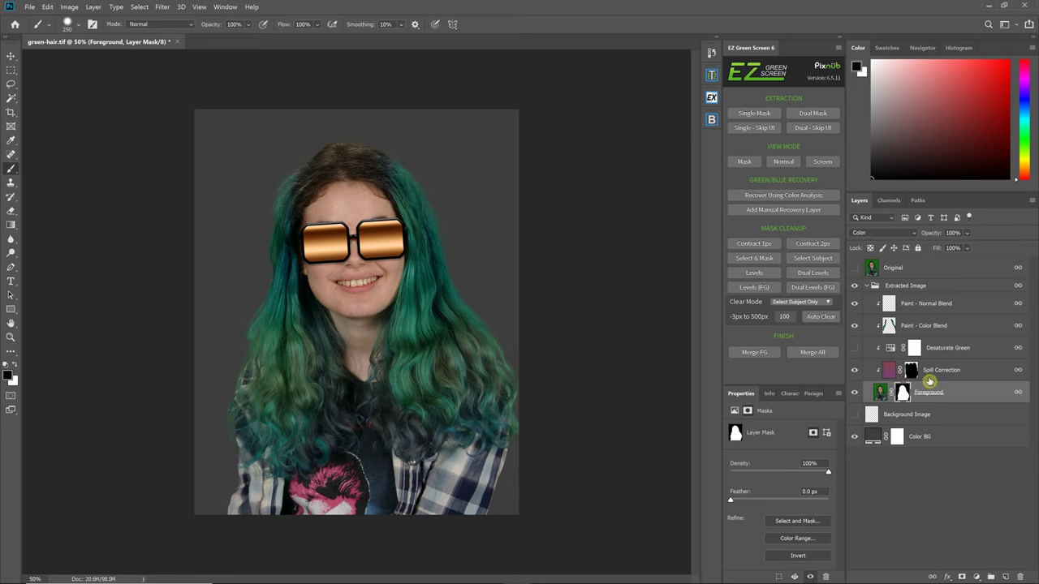
{"action": "right_click", "coordinate": [981, 489]}
{"action": "left_click", "coordinate": [946, 492]}
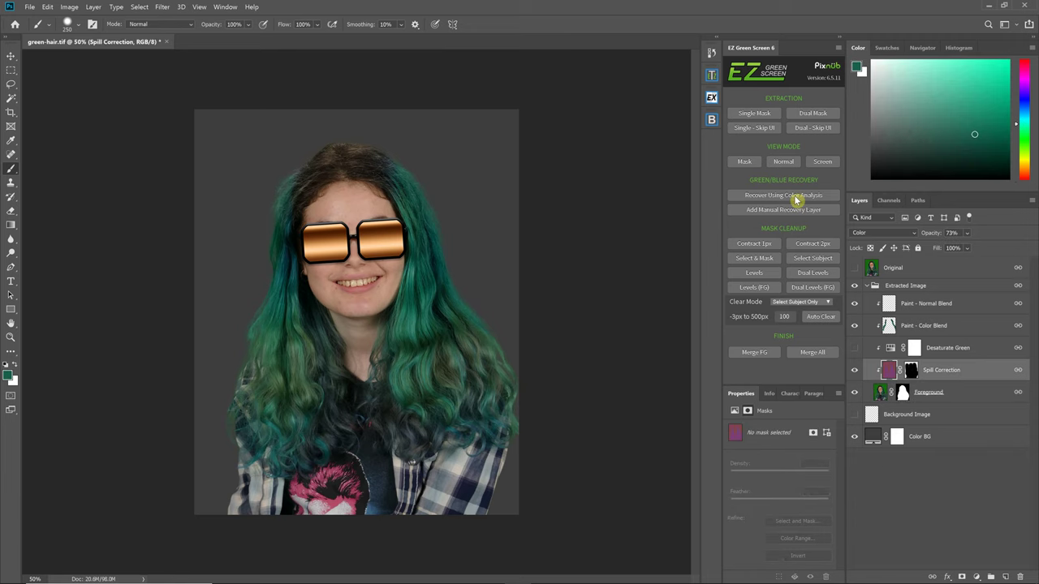
Step: Revert the document to the EZ Green Screen snapshot in the history
{"action": "left_click", "coordinate": [711, 53]}
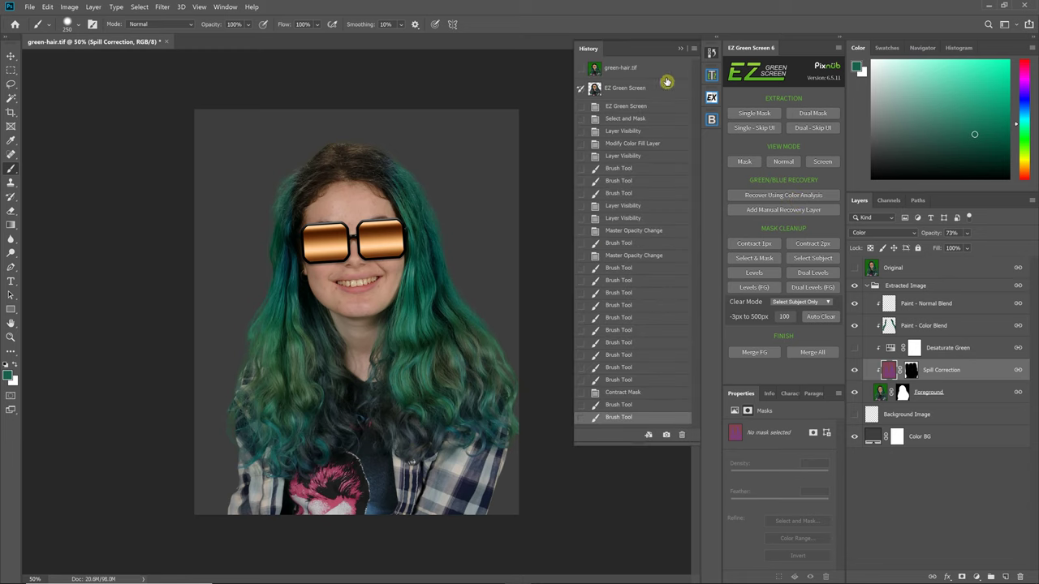
{"action": "left_click", "coordinate": [644, 93]}
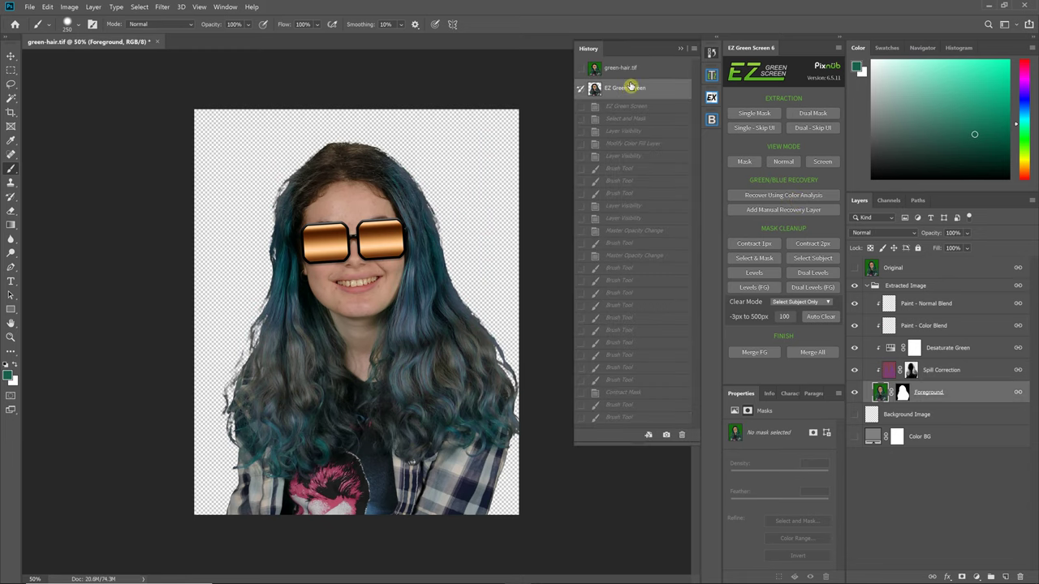
{"action": "left_click", "coordinate": [681, 49]}
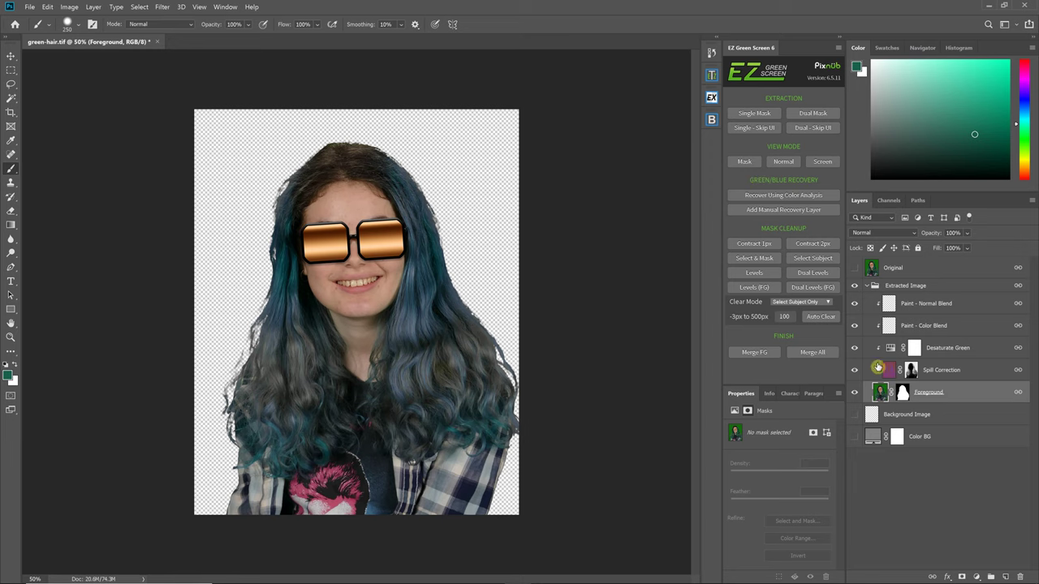
Step: Select every layer from Original through Color BG and merge them into a single layer
{"action": "mouse_move", "coordinate": [908, 394]}
{"action": "left_mouse_down"}
{"action": "mouse_move", "coordinate": [928, 370]}
{"action": "mouse_move", "coordinate": [965, 371]}
{"action": "mouse_move", "coordinate": [952, 305]}
{"action": "mouse_move", "coordinate": [998, 321]}
{"action": "mouse_move", "coordinate": [954, 266]}
{"action": "left_mouse_up"}
{"action": "left_click", "coordinate": [947, 271]}
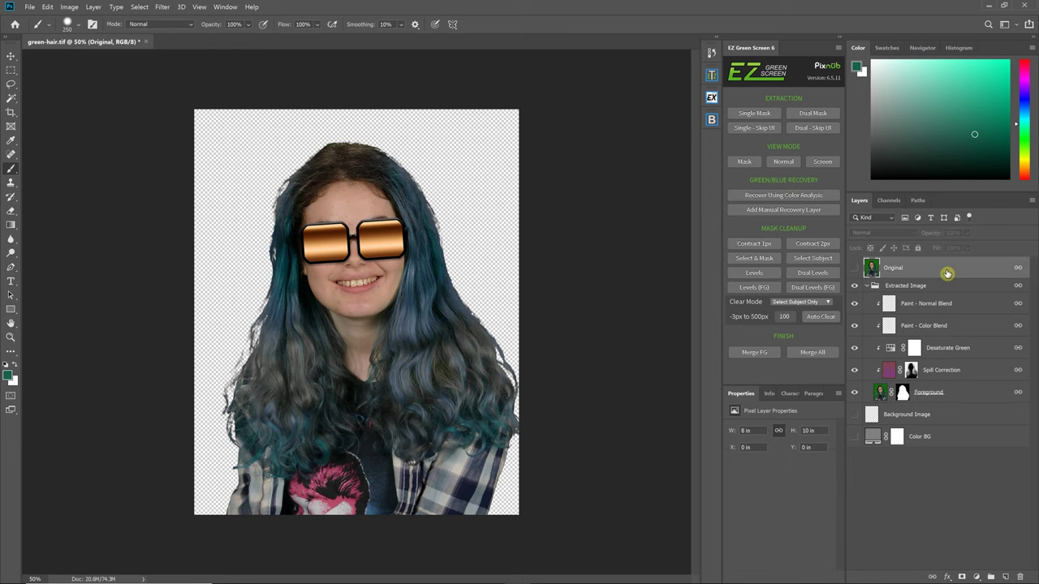
{"action": "left_click", "coordinate": [958, 437], "text": "shift"}
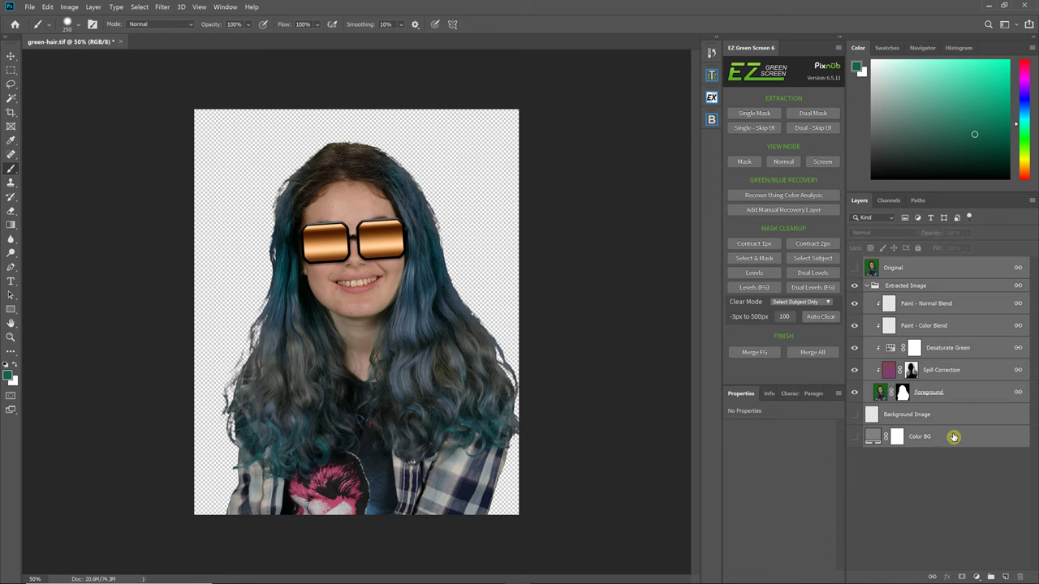
{"action": "right_click", "coordinate": [974, 316]}
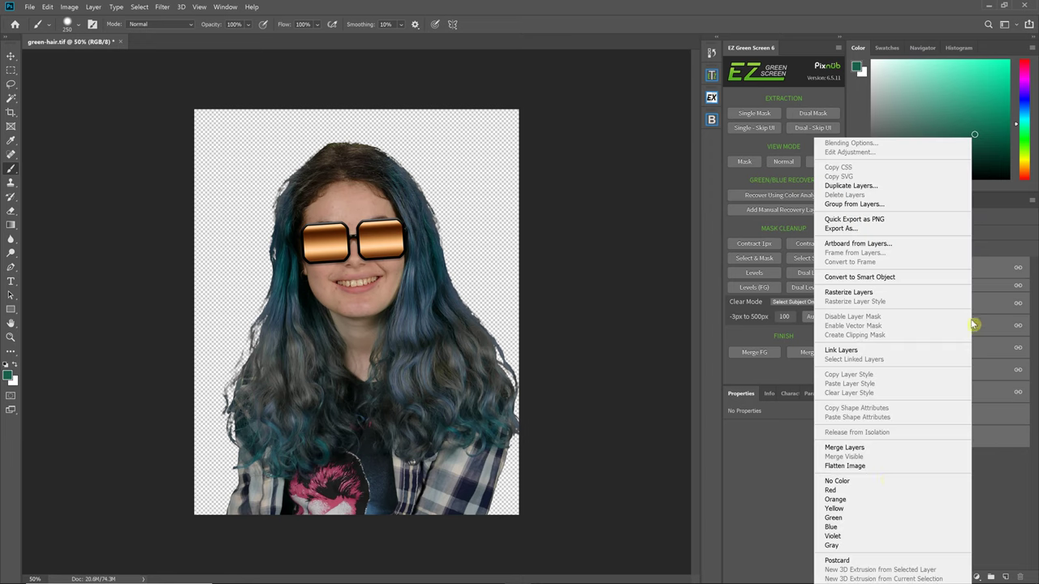
{"action": "left_click", "coordinate": [878, 451]}
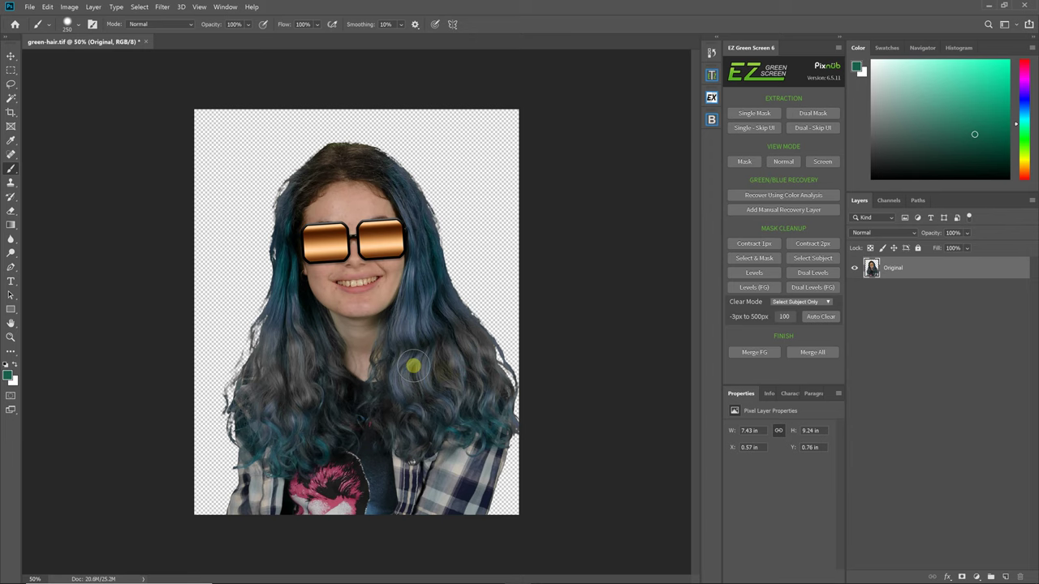
Step: Undo the layer merge by going back to the EZ Green Screen history snapshot
{"action": "left_click", "coordinate": [710, 57]}
{"action": "left_click", "coordinate": [665, 88]}
{"action": "left_click", "coordinate": [685, 52]}
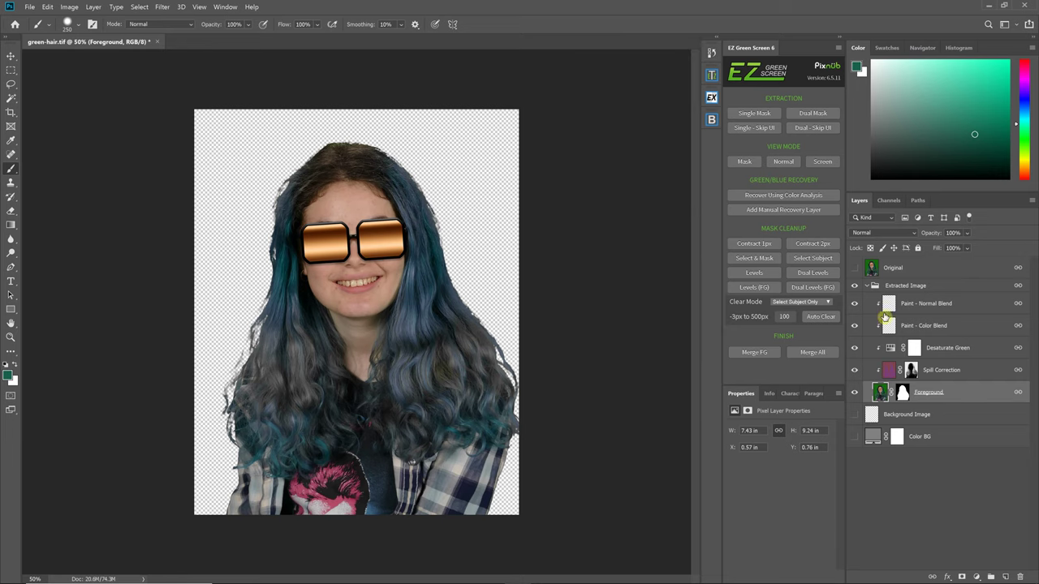
Step: Hide the Paint - Normal Blend, Paint - Color Blend, Desaturate Green and Spill Correction layers
{"action": "left_click", "coordinate": [853, 302]}
{"action": "left_click", "coordinate": [854, 348]}
{"action": "left_click", "coordinate": [854, 370]}
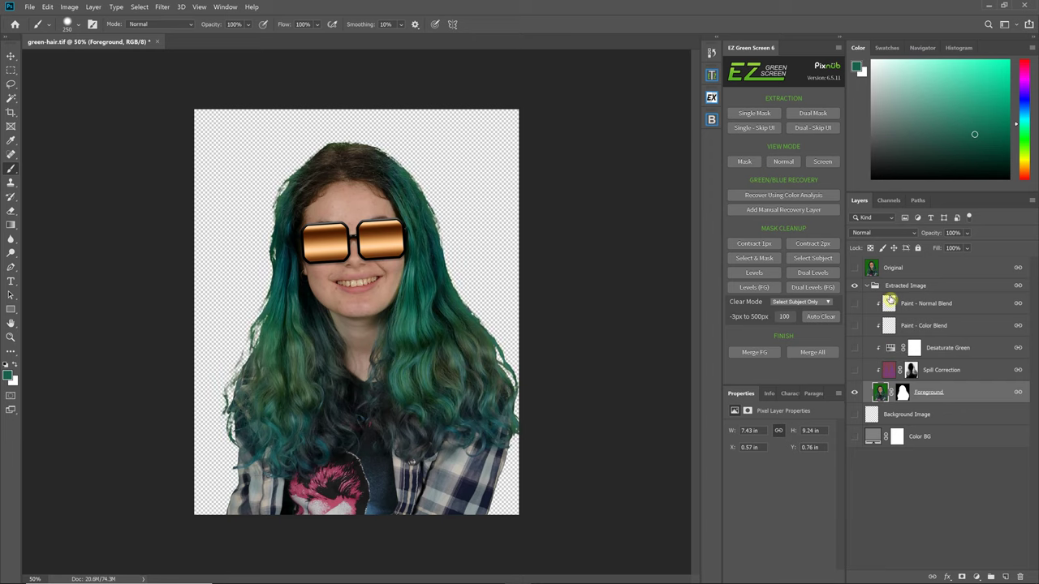
Step: Disable the Foreground layer mask to view the unmasked green screen shot, and re-enable the mask
{"action": "right_click", "coordinate": [892, 395]}
{"action": "left_click", "coordinate": [913, 404]}
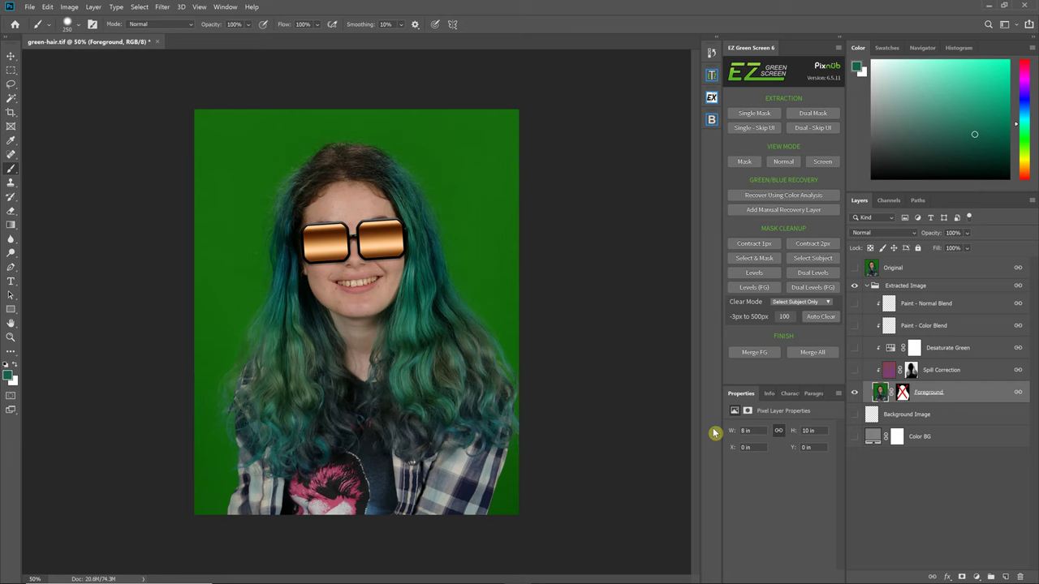
{"action": "mouse_move", "coordinate": [702, 578]}
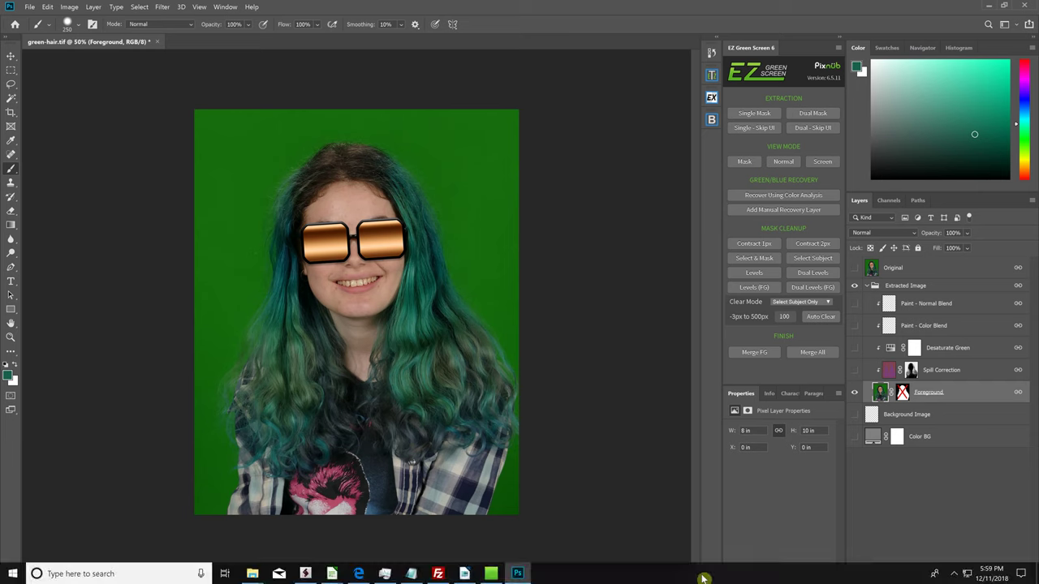
{"action": "right_click", "coordinate": [897, 393]}
{"action": "left_click", "coordinate": [930, 399]}
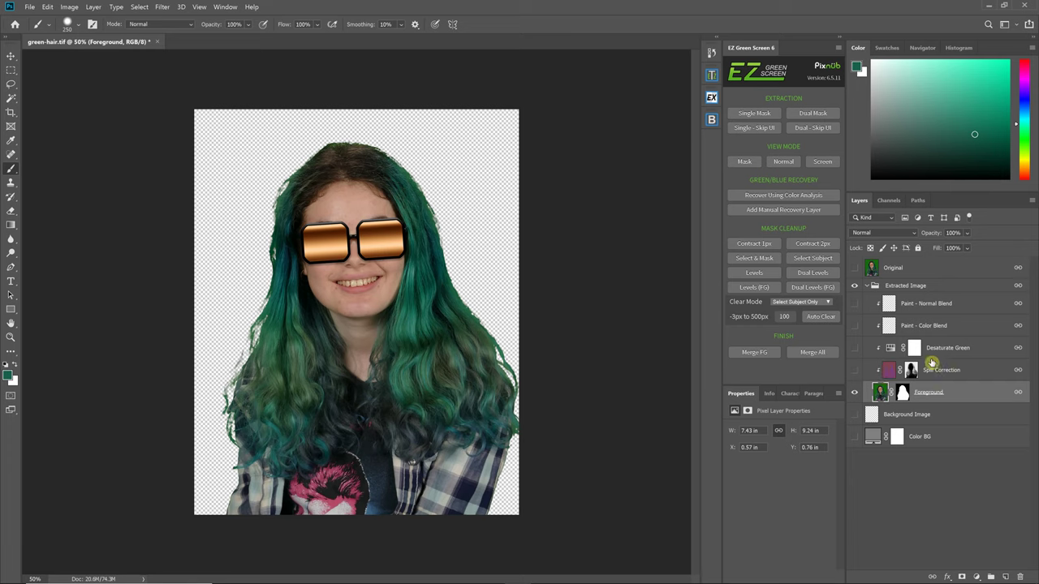
Step: Turn the Spill Correction and Desaturate Green layers back on one after the other to compare their effect on the hair
{"action": "left_click", "coordinate": [853, 370]}
{"action": "key", "text": "ctrl+1"}
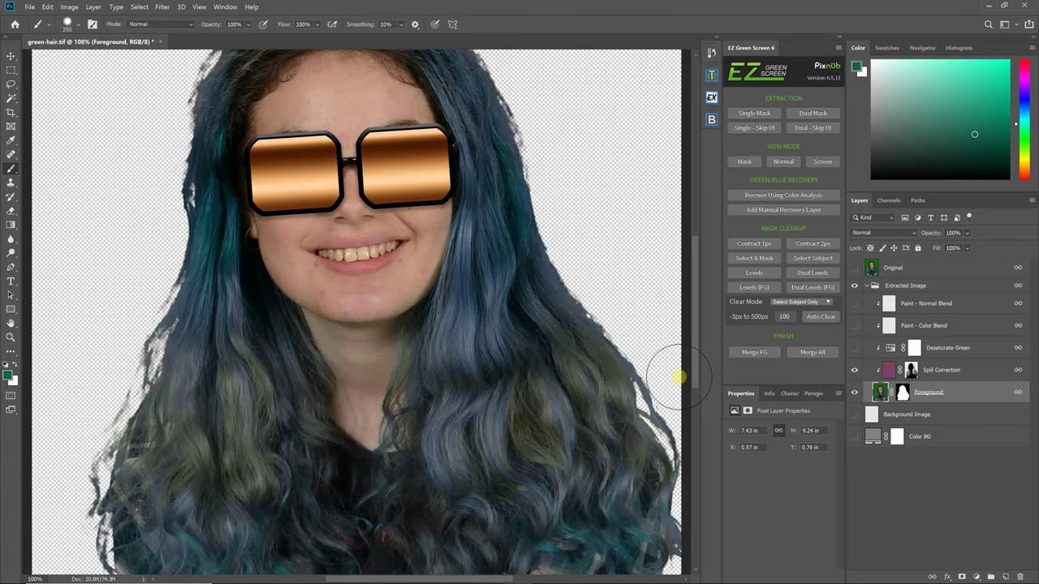
{"action": "left_click_drag", "start_coordinate": [693, 356], "coordinate": [696, 353]}
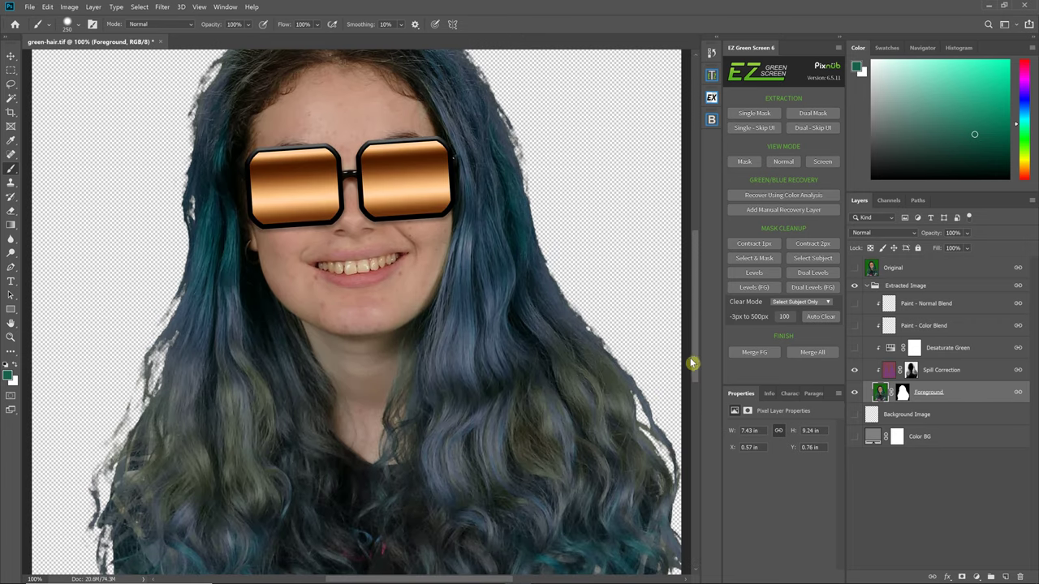
{"action": "key", "text": "ctrl+minus"}
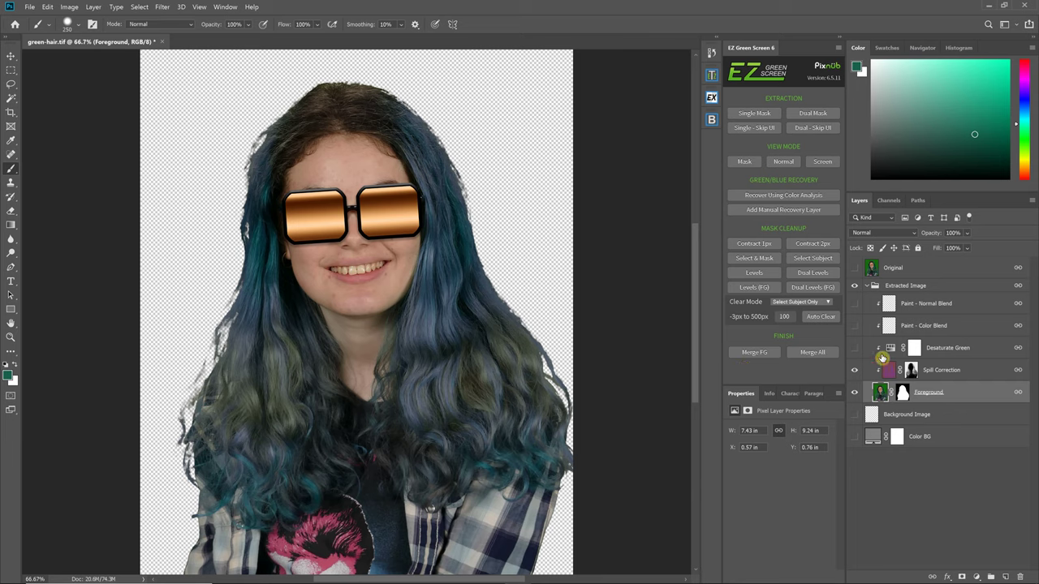
{"action": "left_click", "coordinate": [854, 349]}
{"action": "left_click", "coordinate": [855, 352]}
Step: Show the Color BG layer behind the subject and change its fill to a dark gray
{"action": "left_click_drag", "start_coordinate": [695, 351], "coordinate": [684, 282]}
{"action": "key", "text": "ctrl+plus"}
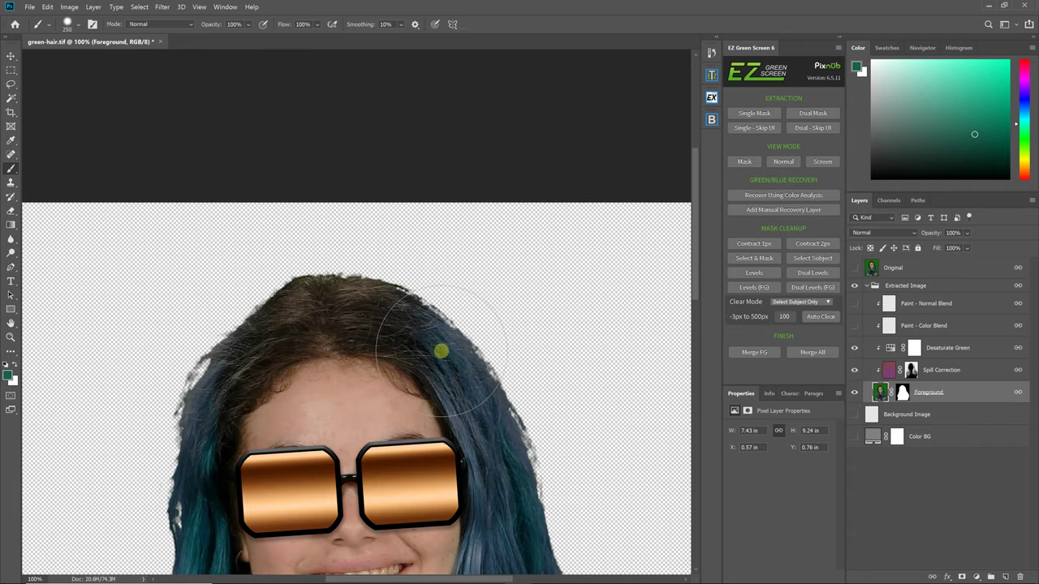
{"action": "key", "text": "ctrl+plus"}
{"action": "left_click", "coordinate": [854, 436]}
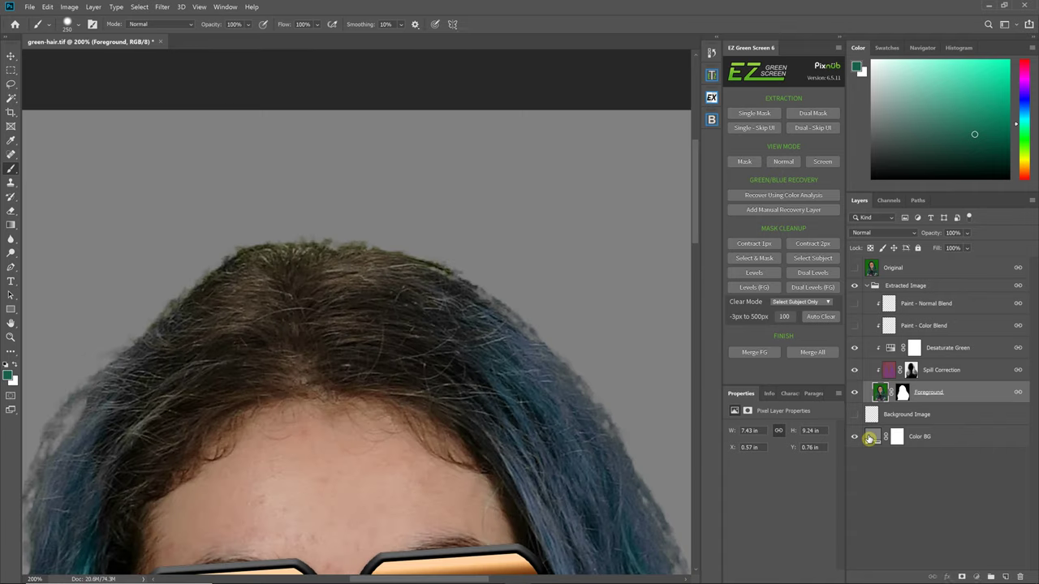
{"action": "double_click", "coordinate": [872, 436]}
{"action": "left_click", "coordinate": [536, 272]}
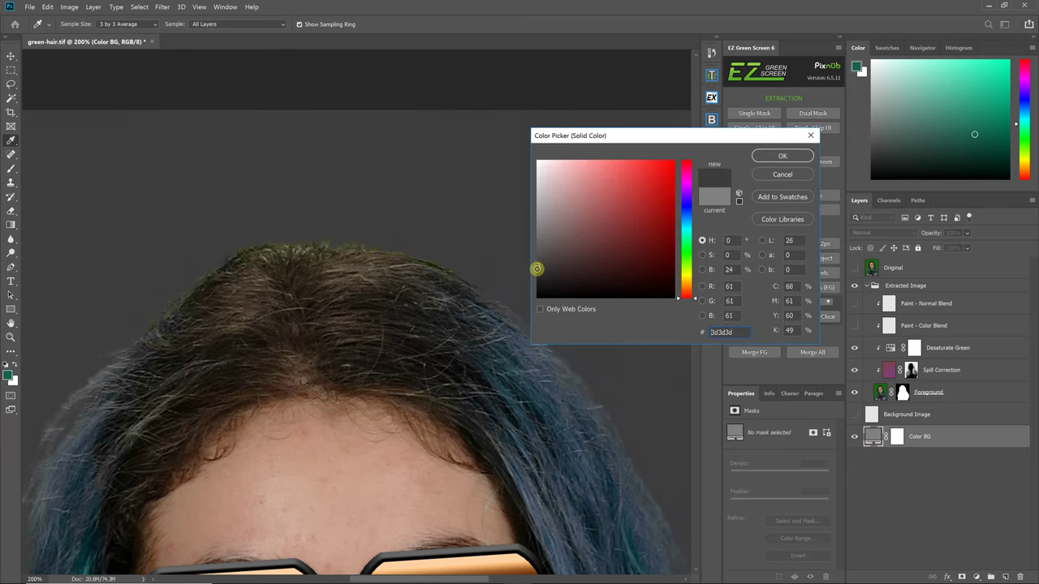
{"action": "left_click", "coordinate": [793, 158]}
Step: Raise the opacity of the Spill Correction layer to 72%
{"action": "key", "text": "b"}
{"action": "left_click", "coordinate": [975, 378]}
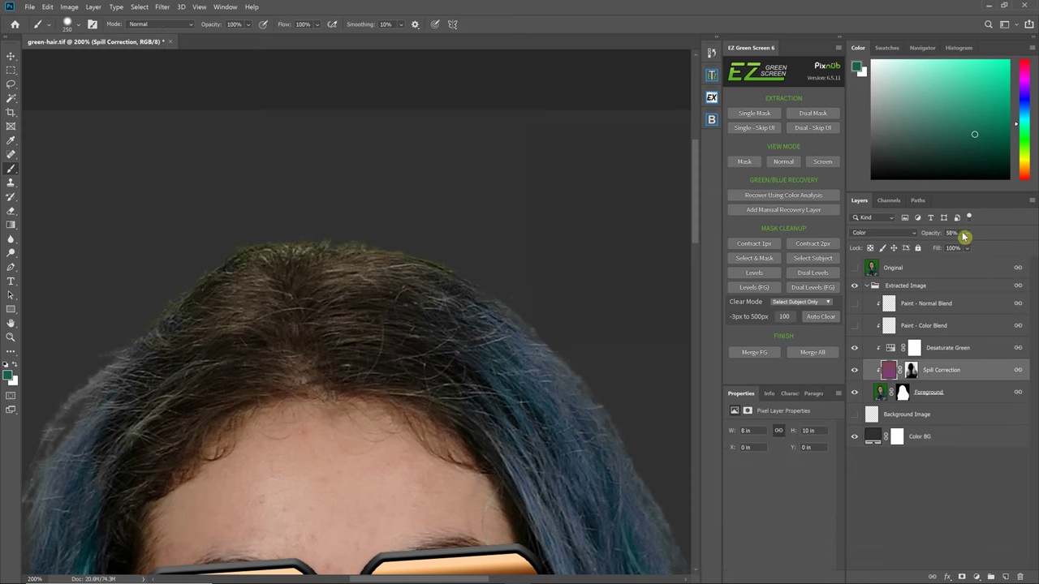
{"action": "left_click_drag", "start_coordinate": [967, 248], "coordinate": [984, 249]}
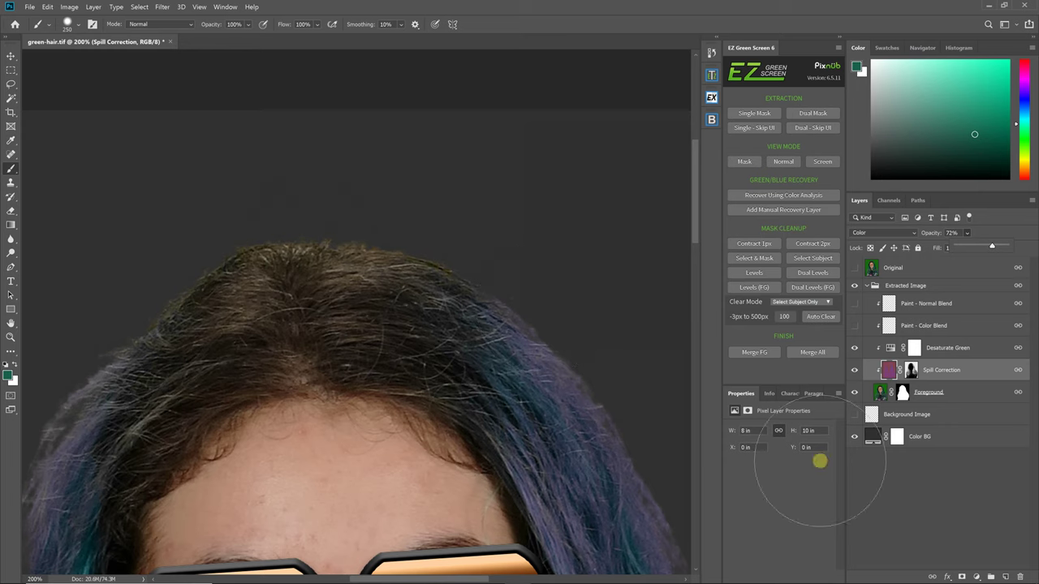
Step: Hide the Spill Correction layer and toggle Desaturate Green off and on to compare its effect at the crown
{"action": "left_click", "coordinate": [854, 349]}
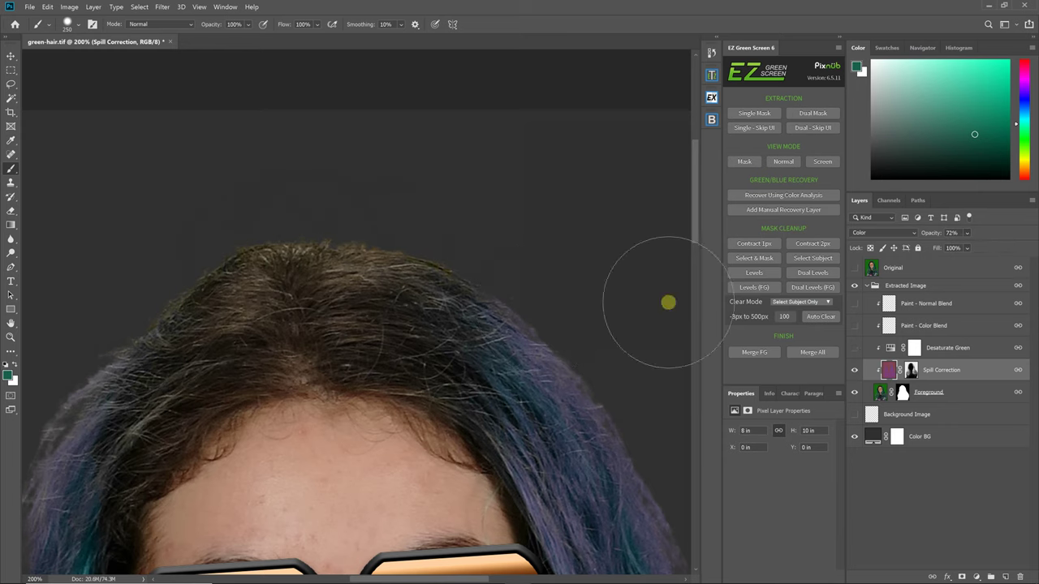
{"action": "left_click", "coordinate": [853, 372]}
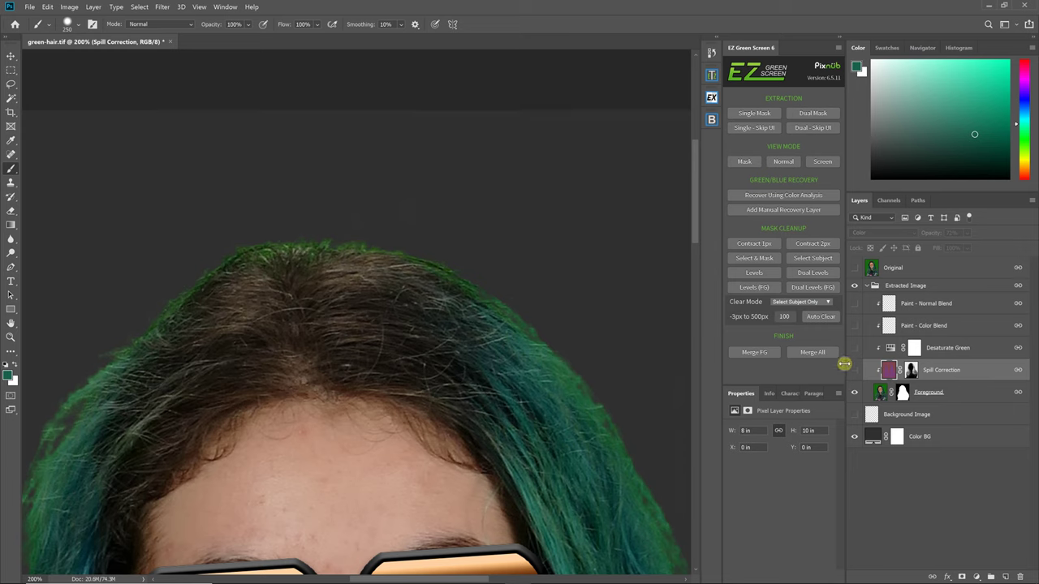
{"action": "left_click", "coordinate": [855, 349]}
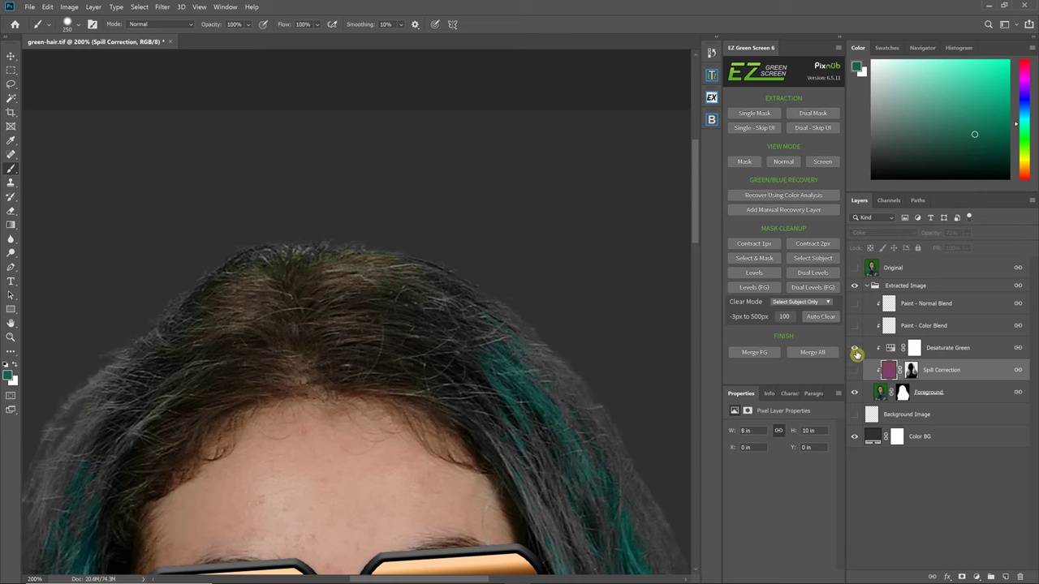
Step: Examine the Greens saturation and color range settings of the Desaturate Green Hue/Saturation adjustment
{"action": "left_click", "coordinate": [958, 350]}
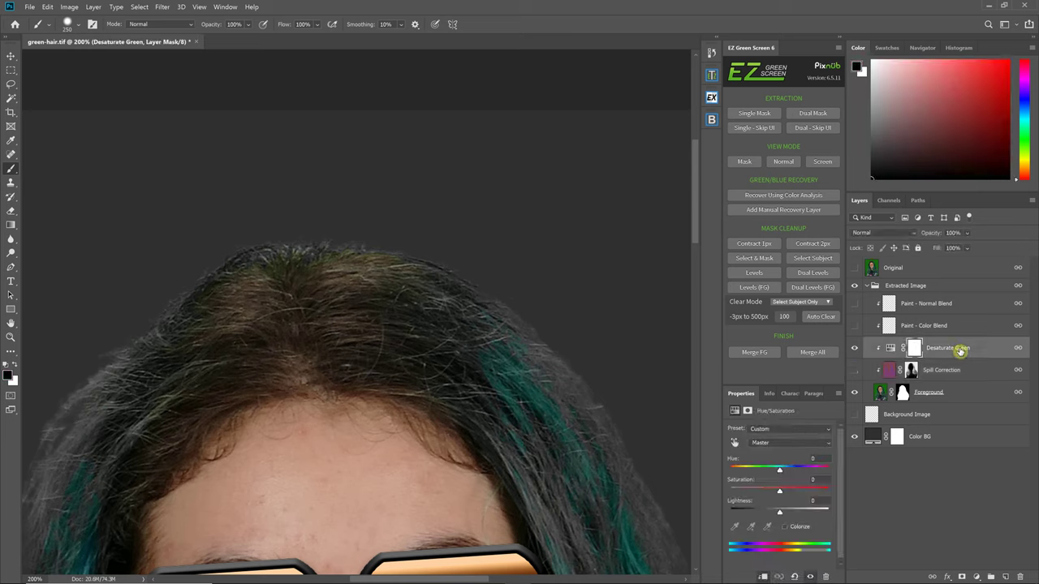
{"action": "left_click", "coordinate": [783, 443]}
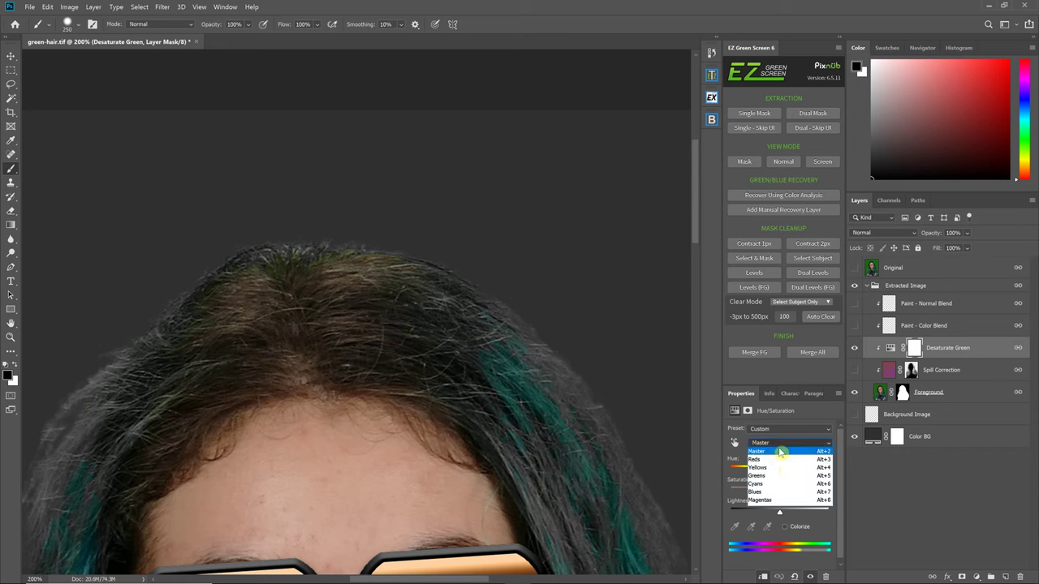
{"action": "left_click", "coordinate": [775, 476]}
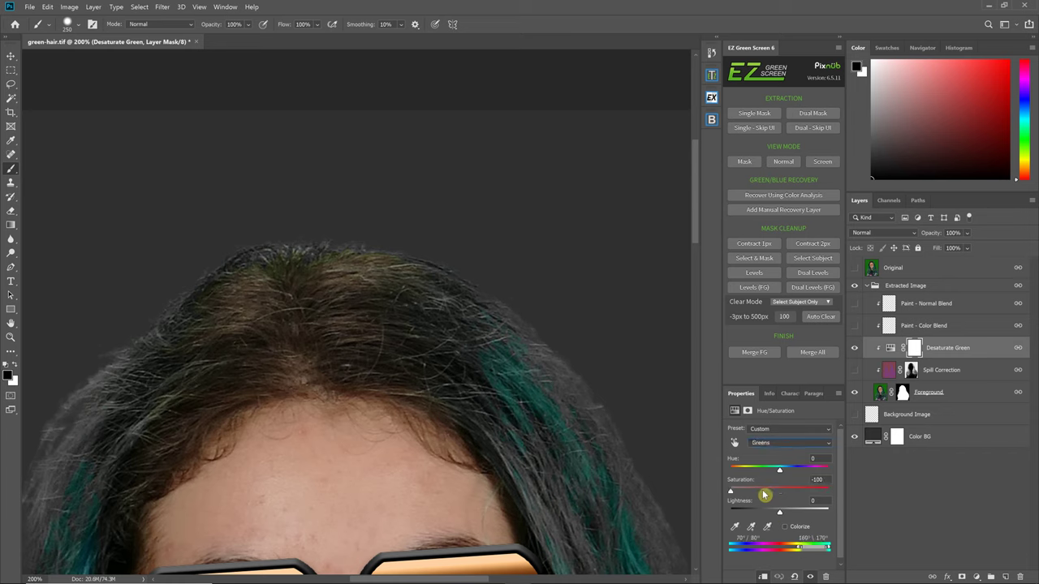
{"action": "left_click_drag", "start_coordinate": [805, 553], "coordinate": [779, 553]}
Step: Show the Spill Correction layer again and hide the Desaturate Green layer
{"action": "left_click", "coordinate": [855, 371]}
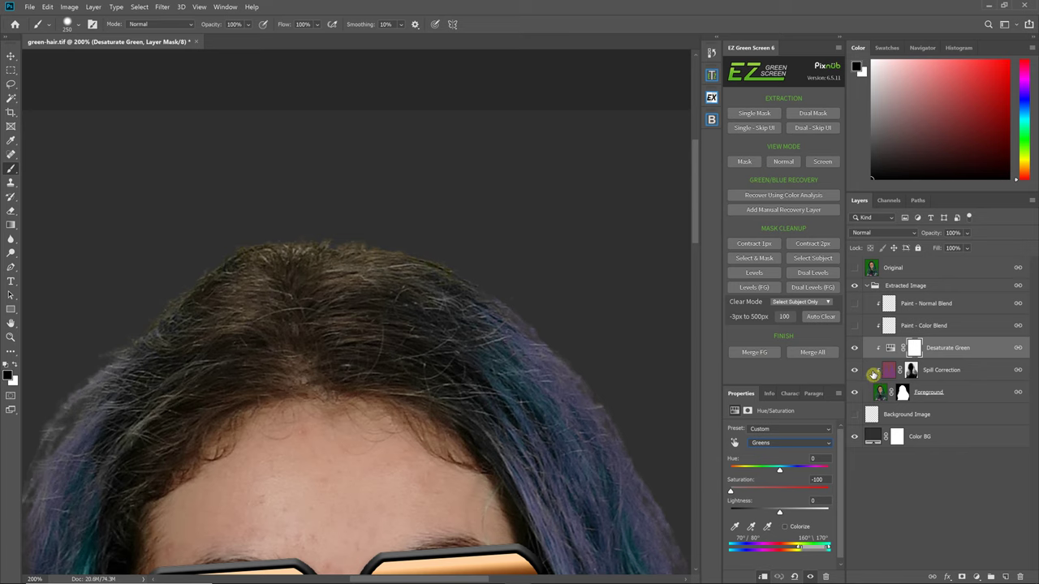
{"action": "left_click", "coordinate": [855, 353]}
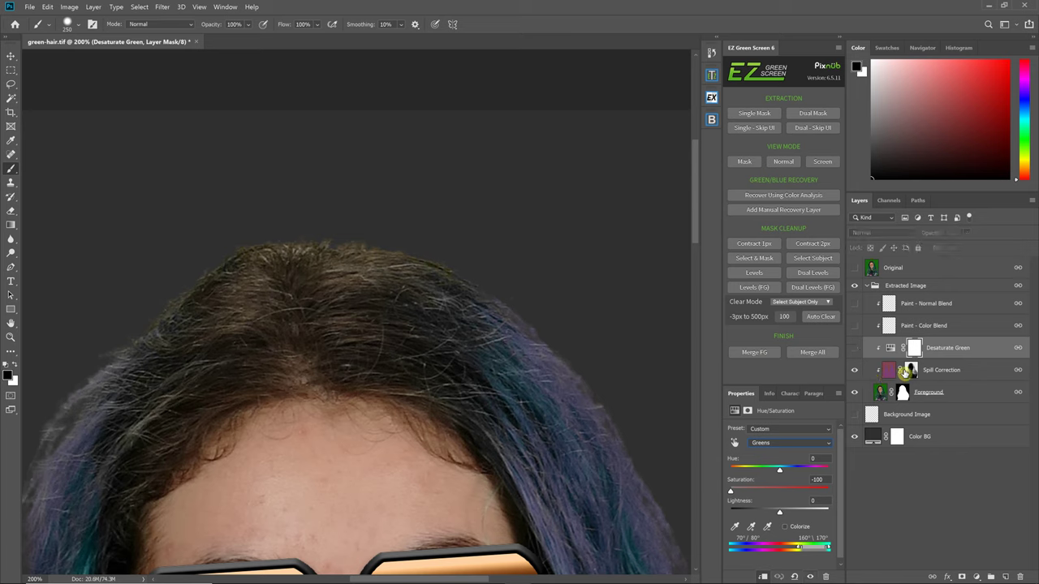
Step: Release the Spill Correction layer from its clipping mask and set it to Normal blending at 100% opacity
{"action": "left_click", "coordinate": [961, 374]}
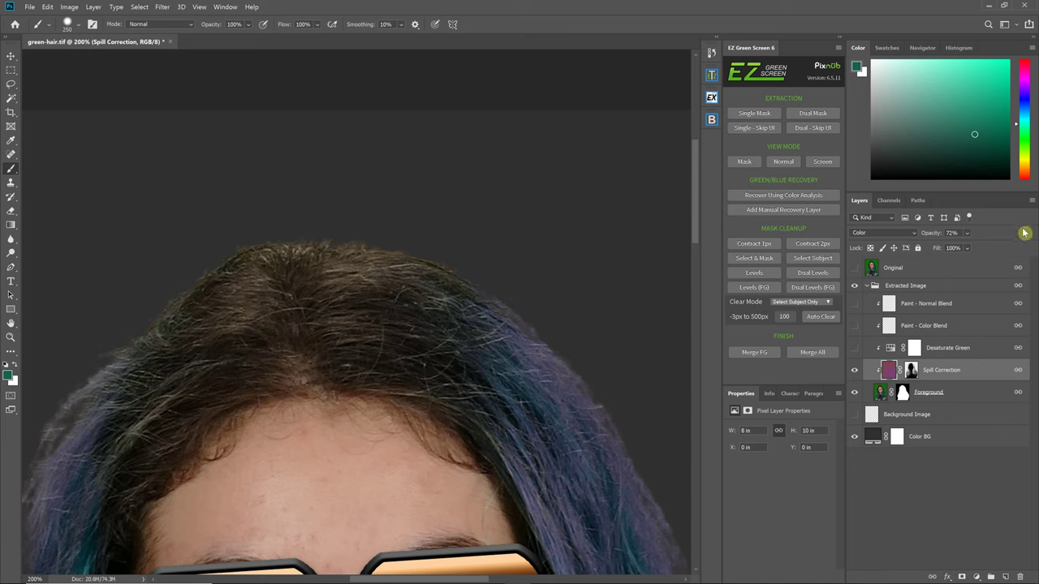
{"action": "left_click", "coordinate": [1032, 201]}
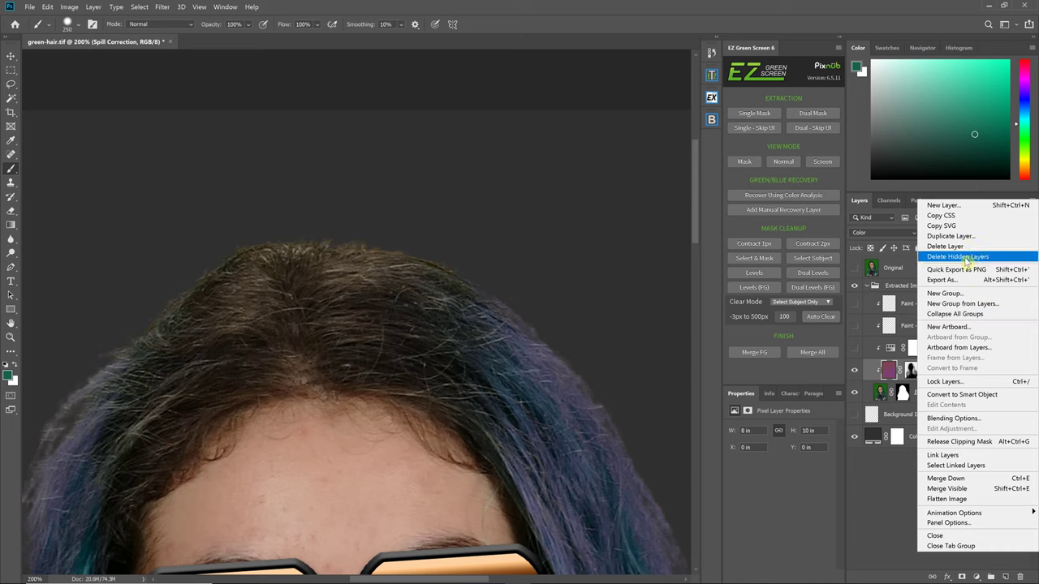
{"action": "left_click", "coordinate": [961, 444]}
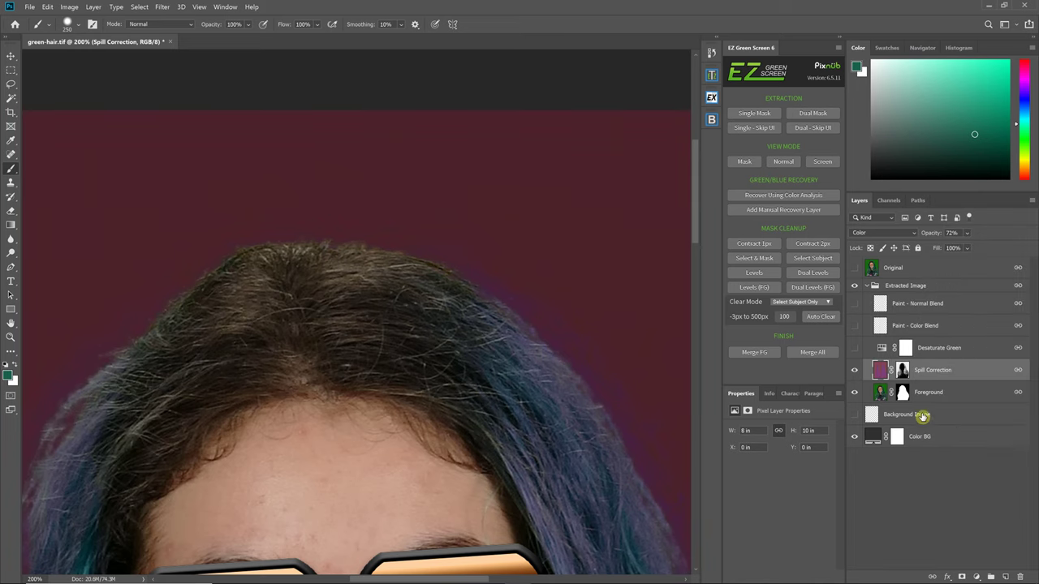
{"action": "left_click", "coordinate": [914, 233]}
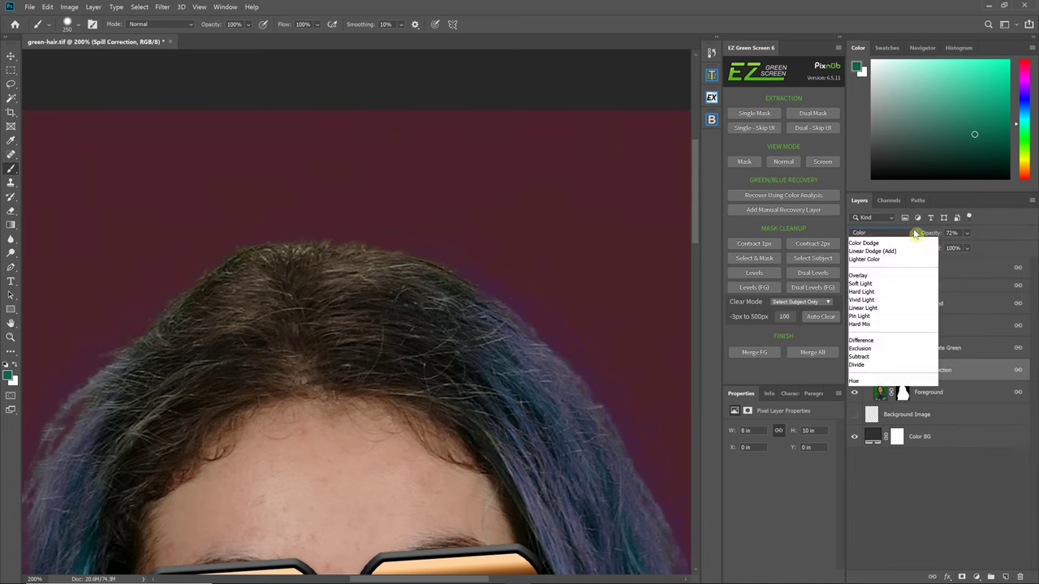
{"action": "scroll", "coordinate": [892, 239], "scroll_direction": "up", "scroll_amount": 3}
{"action": "left_click", "coordinate": [888, 245]}
{"action": "left_click_drag", "start_coordinate": [967, 234], "coordinate": [1036, 257]}
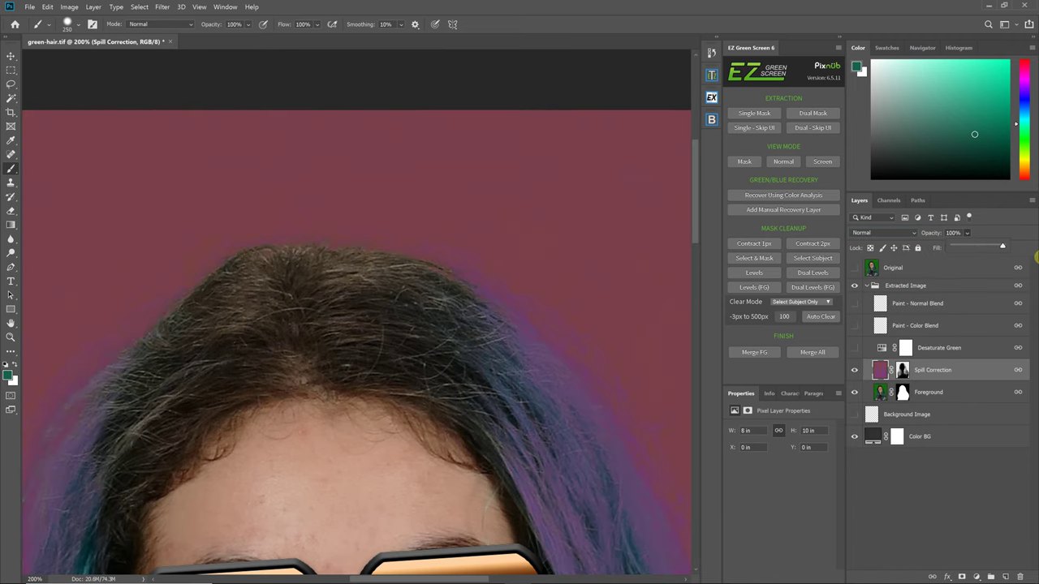
Step: Disable the Spill Correction layer's mask to inspect its raw color content across the whole image
{"action": "right_click", "coordinate": [905, 370]}
{"action": "left_click", "coordinate": [926, 374]}
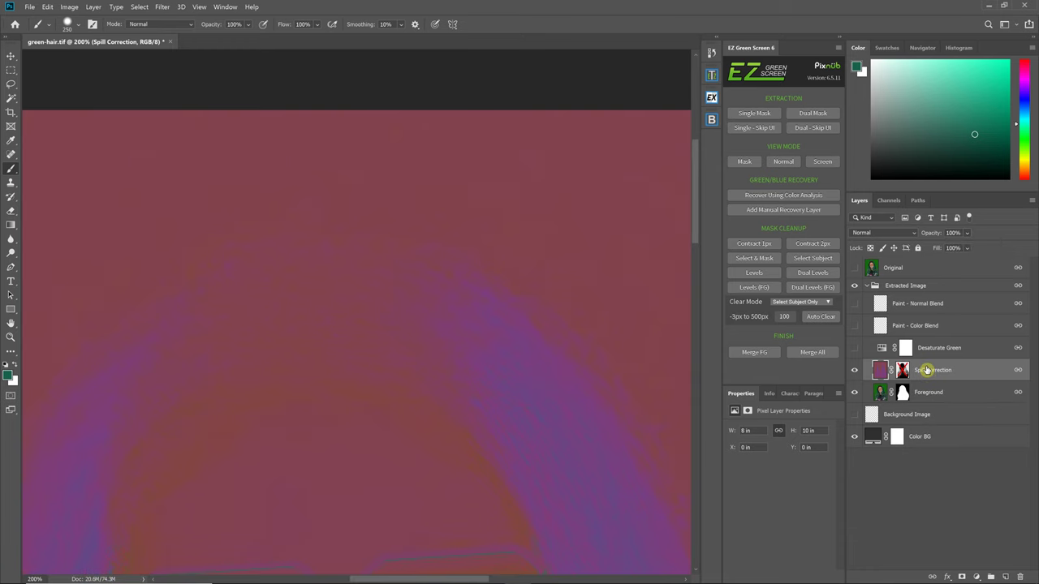
{"action": "key", "text": "ctrl+0"}
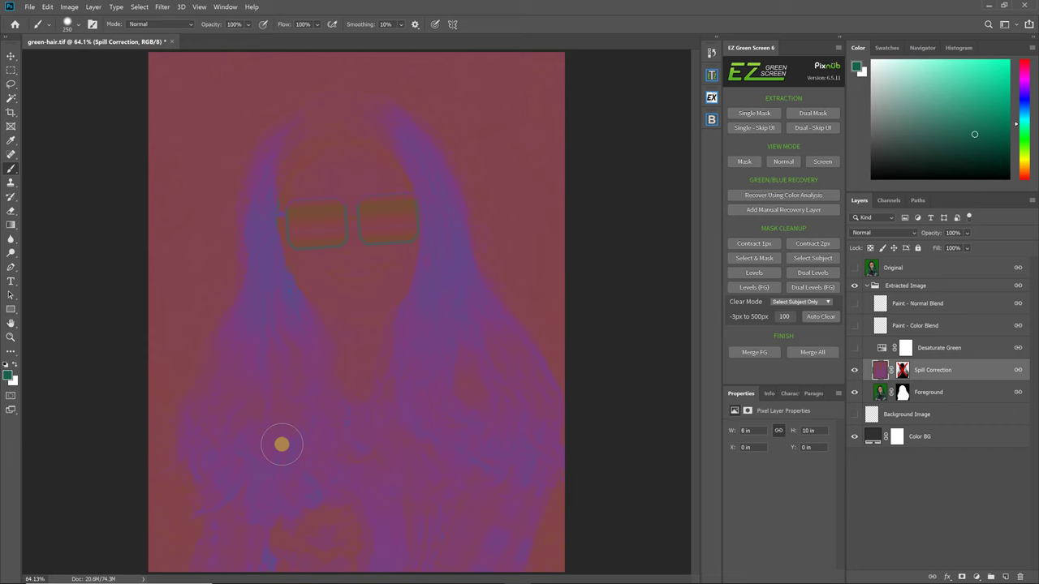
Step: Set the Spill Correction layer to Color blending at 67% opacity and clip it to the Foreground layer again
{"action": "left_click", "coordinate": [907, 233]}
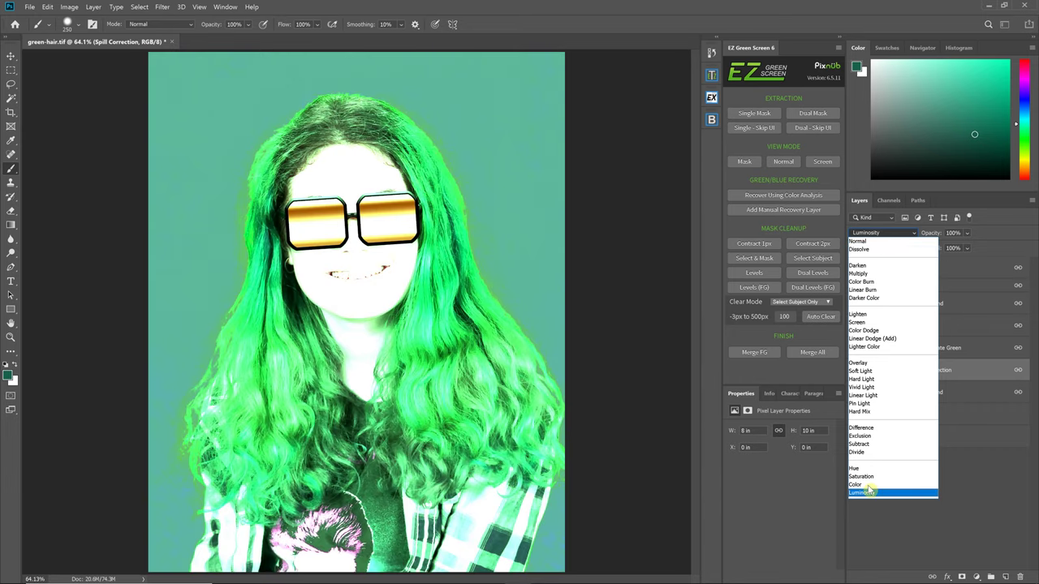
{"action": "left_click", "coordinate": [857, 485]}
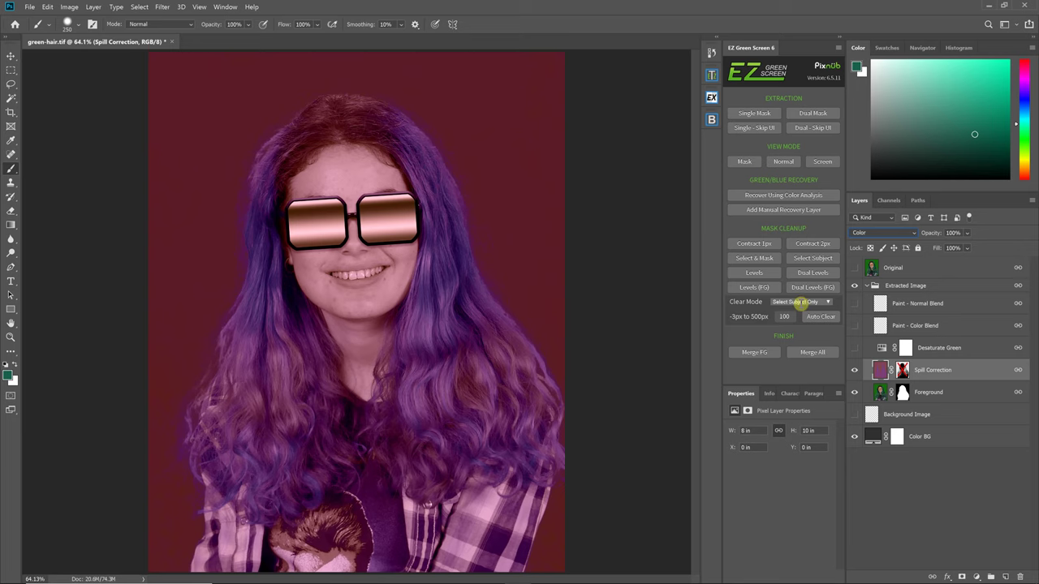
{"action": "left_click", "coordinate": [968, 248]}
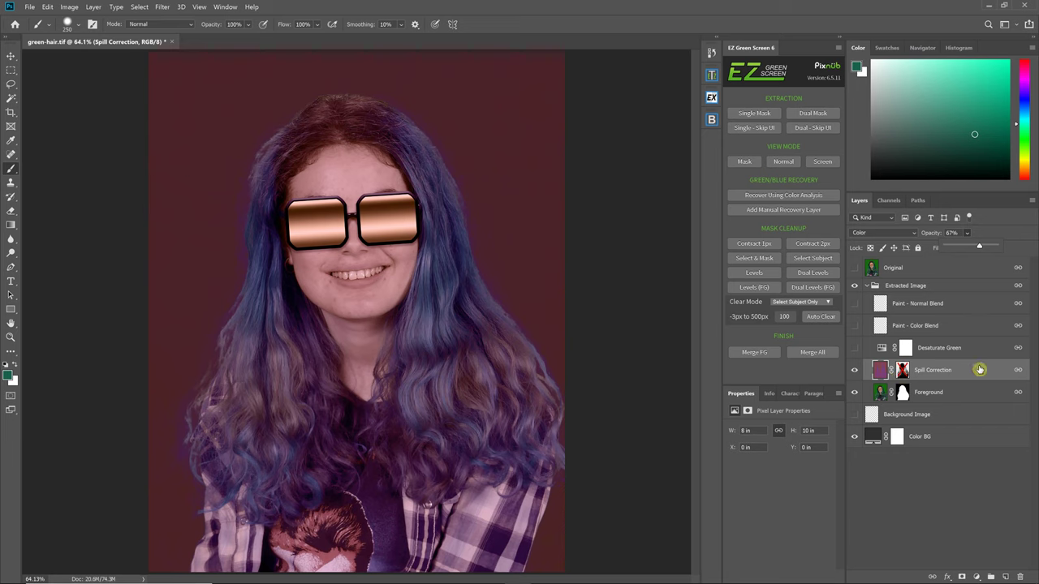
{"action": "left_click", "coordinate": [1031, 201]}
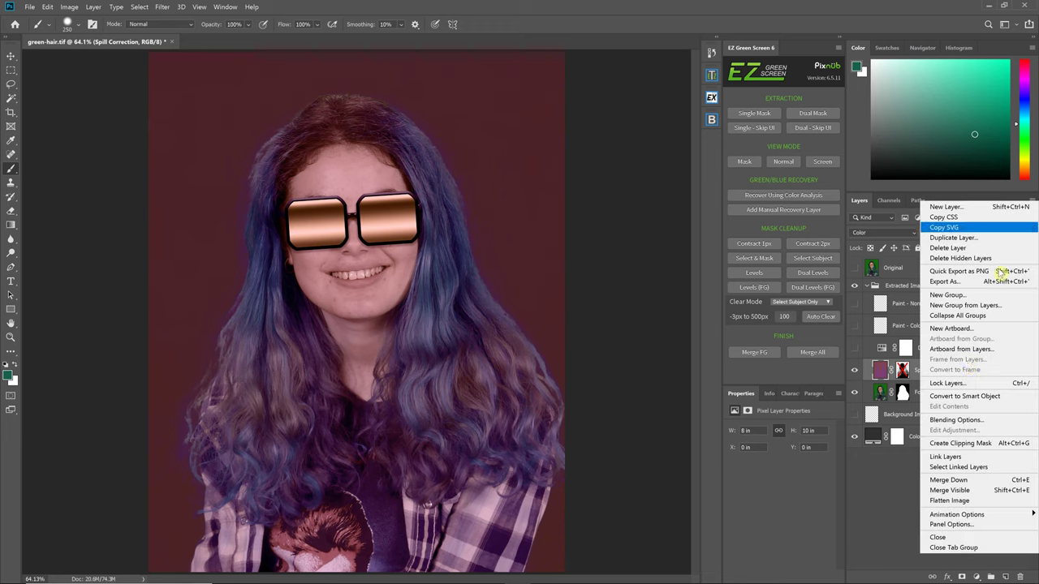
{"action": "left_click", "coordinate": [962, 444]}
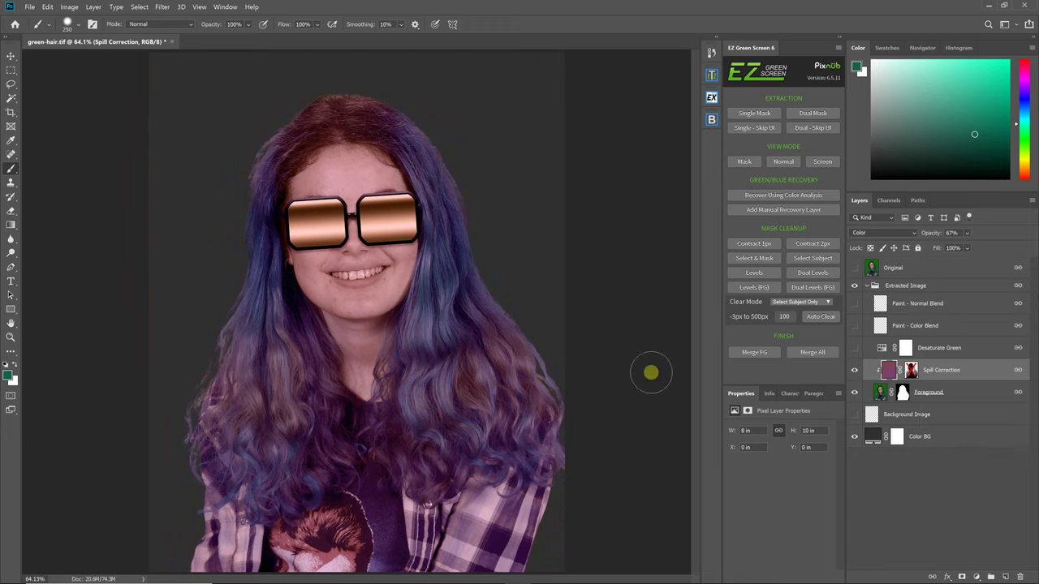
Step: Display the Spill Correction layer mask on its own in grayscale, and return to the composite image
{"action": "left_click_drag", "start_coordinate": [907, 394], "coordinate": [892, 393]}
{"action": "left_click_drag", "start_coordinate": [909, 366], "coordinate": [901, 378]}
{"action": "left_click", "coordinate": [910, 370], "text": "alt"}
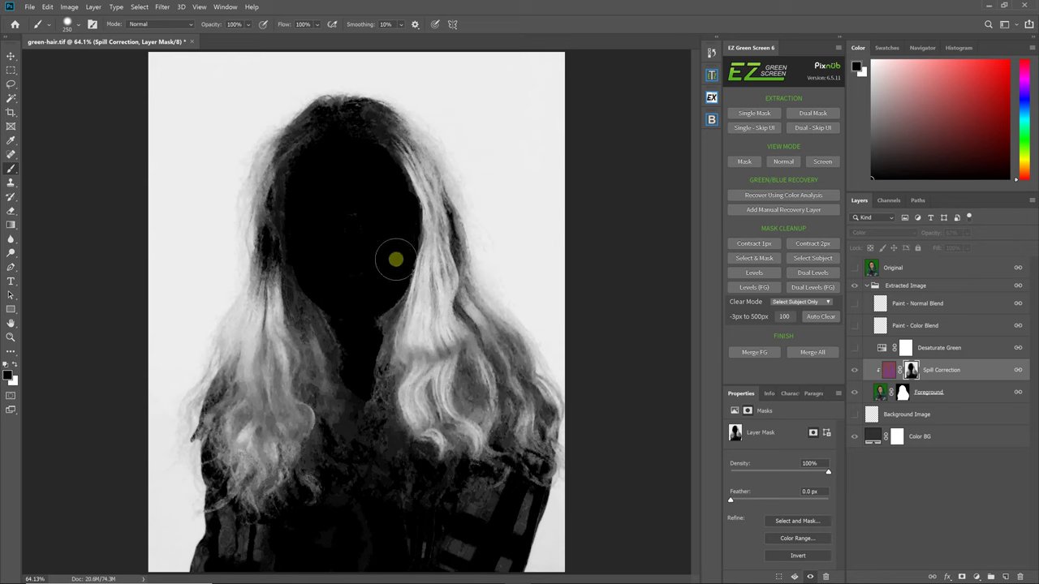
{"action": "left_click", "coordinate": [889, 374]}
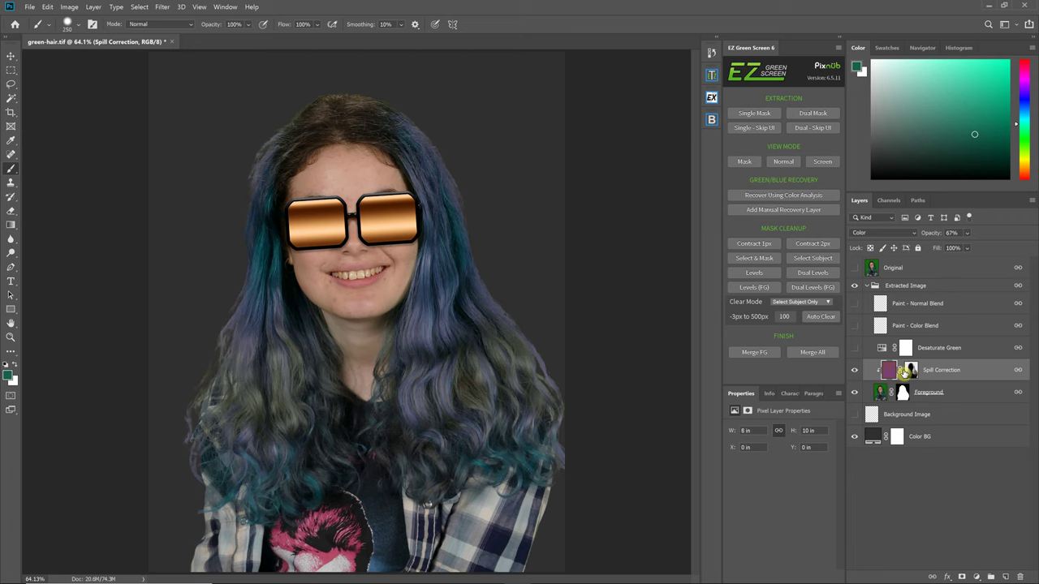
Step: Disable and re-enable the Spill Correction layer mask to compare the hair and skin colors
{"action": "right_click", "coordinate": [902, 372]}
{"action": "left_click", "coordinate": [917, 378]}
{"action": "right_click", "coordinate": [901, 371]}
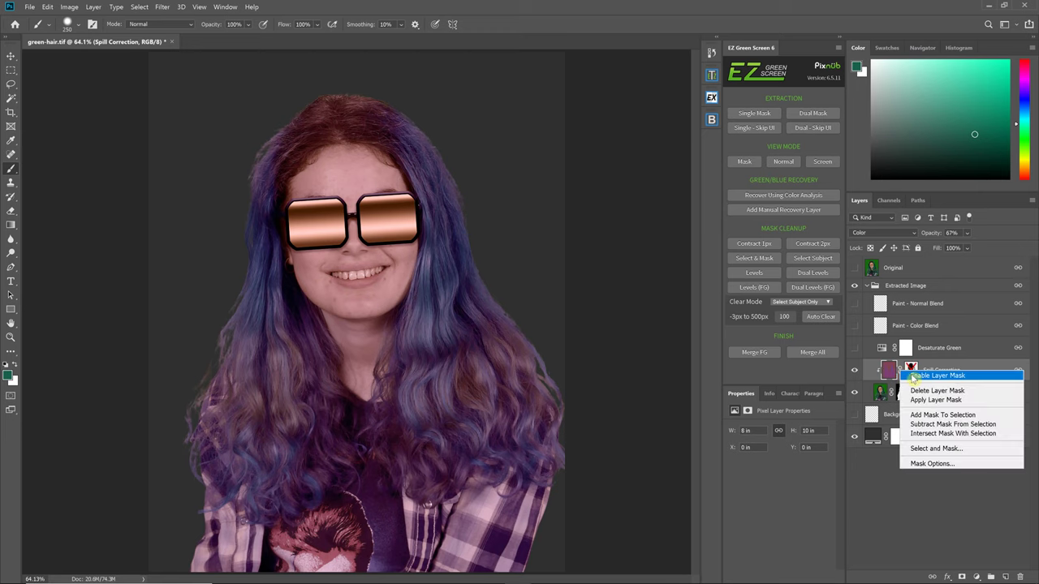
{"action": "left_click", "coordinate": [915, 378]}
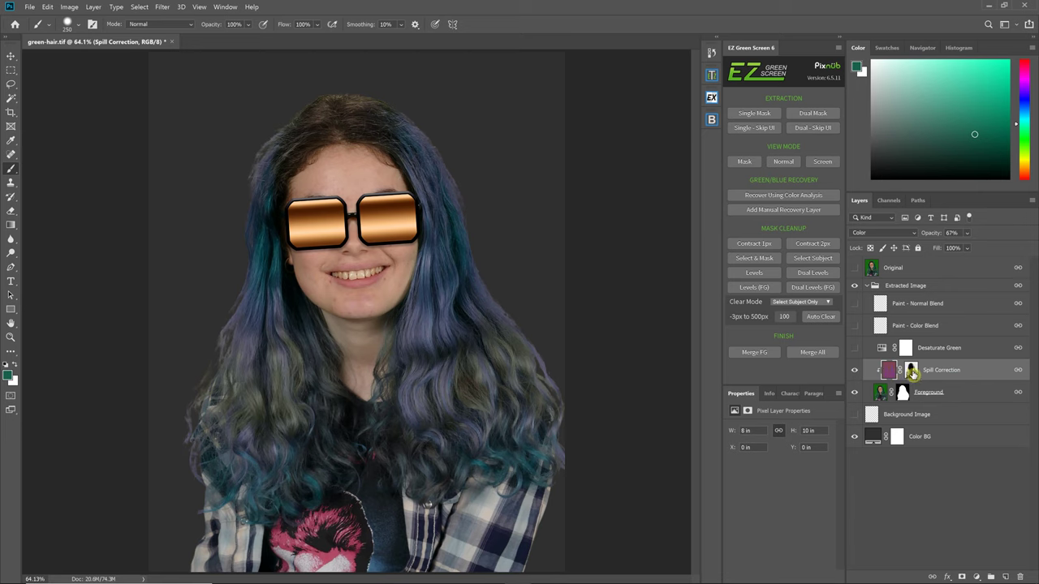
Step: Paint black on the Spill Correction mask over the right-hand side of the hair, using the grayscale mask view
{"action": "left_click", "coordinate": [912, 372]}
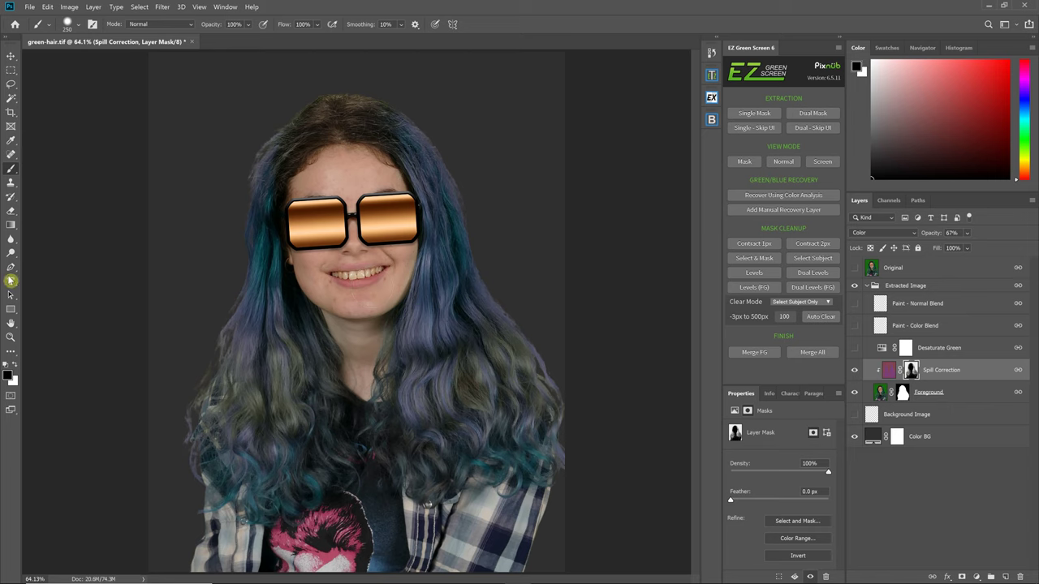
{"action": "mouse_move", "coordinate": [413, 320]}
{"action": "left_mouse_down"}
{"action": "mouse_move", "coordinate": [533, 447]}
{"action": "mouse_move", "coordinate": [454, 341]}
{"action": "left_mouse_up"}
{"action": "left_click", "coordinate": [910, 372], "text": "alt"}
{"action": "mouse_move", "coordinate": [371, 309]}
{"action": "left_mouse_down"}
{"action": "mouse_move", "coordinate": [436, 421]}
{"action": "mouse_move", "coordinate": [409, 327]}
{"action": "mouse_move", "coordinate": [423, 359]}
{"action": "mouse_move", "coordinate": [452, 375]}
{"action": "mouse_move", "coordinate": [459, 233]}
{"action": "mouse_move", "coordinate": [468, 318]}
{"action": "mouse_move", "coordinate": [444, 197]}
{"action": "mouse_move", "coordinate": [428, 242]}
{"action": "mouse_move", "coordinate": [420, 105]}
{"action": "mouse_move", "coordinate": [434, 246]}
{"action": "mouse_move", "coordinate": [454, 142]}
{"action": "mouse_move", "coordinate": [532, 432]}
{"action": "mouse_move", "coordinate": [530, 342]}
{"action": "mouse_move", "coordinate": [457, 409]}
{"action": "left_mouse_up"}
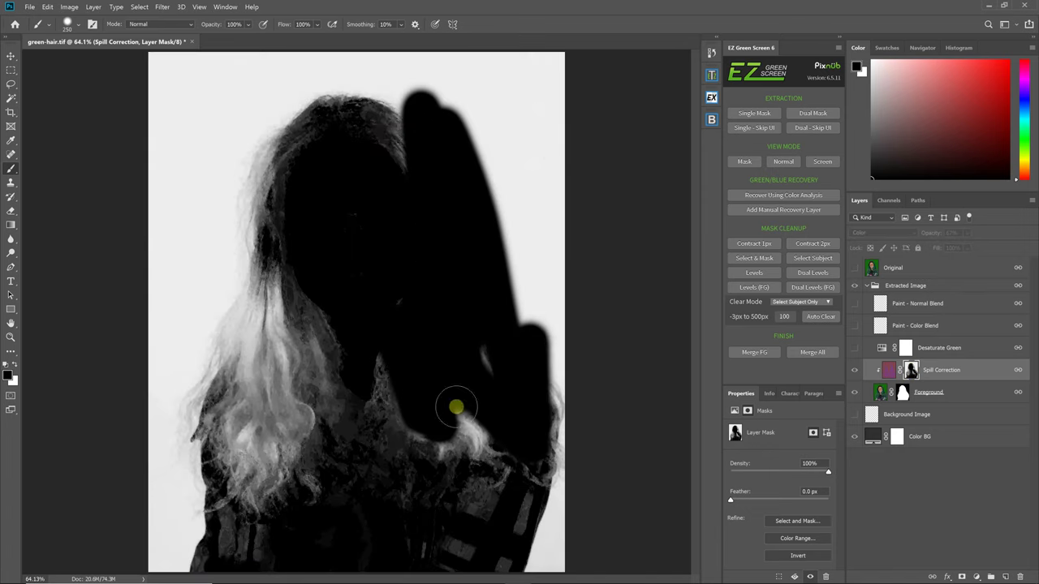
{"action": "left_click", "coordinate": [891, 374]}
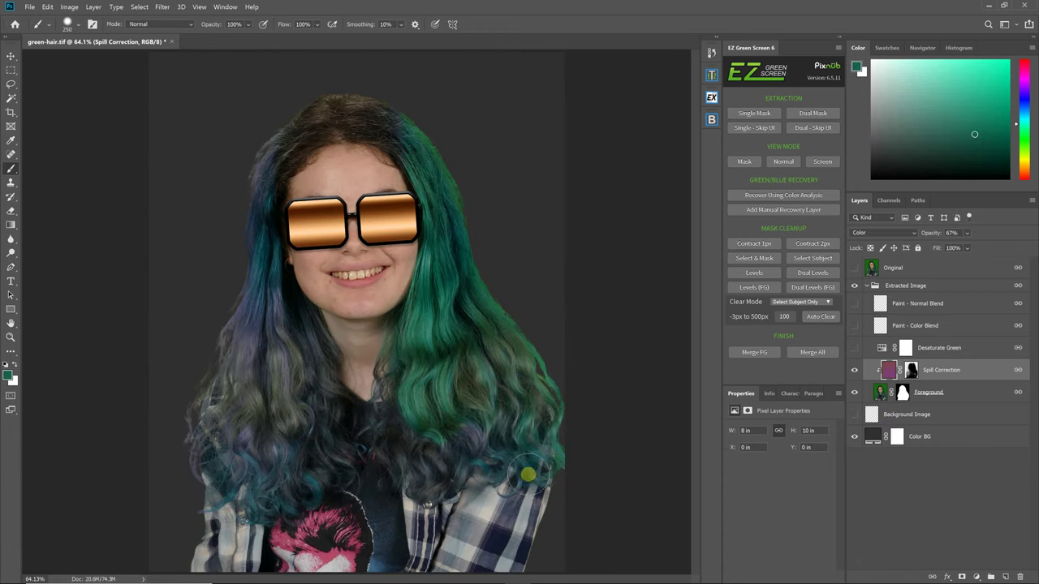
Step: Enlarge the brush to 800 px
{"action": "key", "text": "bracketright"}
{"action": "key", "text": "bracketright"}
{"action": "key", "text": "bracketright"}
{"action": "key", "text": "bracketright"}
{"action": "key", "text": "bracketright"}
{"action": "key", "text": "bracketright"}
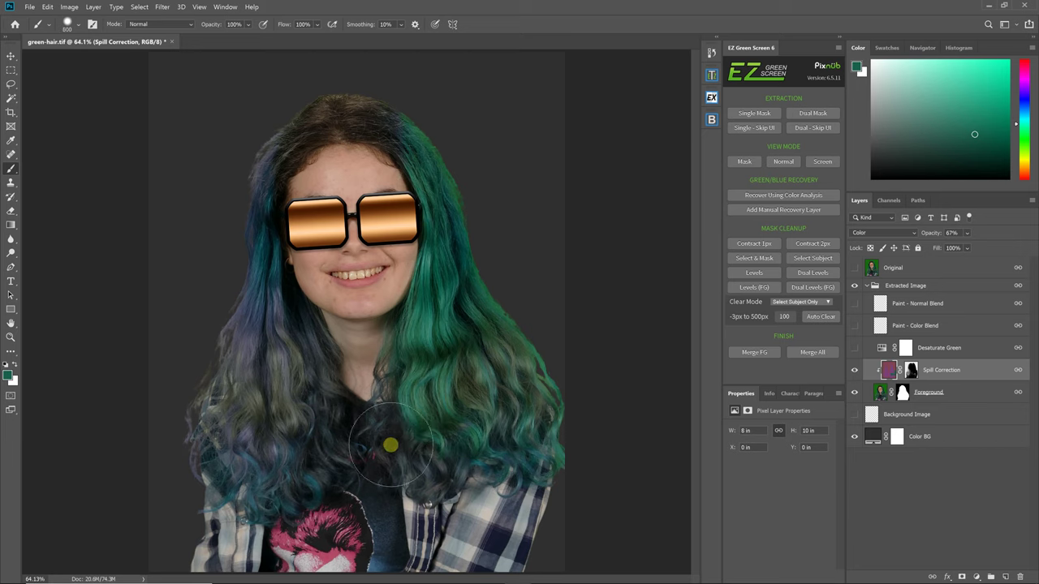
{"action": "mouse_move", "coordinate": [415, 440]}
{"action": "left_mouse_down"}
{"action": "mouse_move", "coordinate": [267, 372]}
{"action": "mouse_move", "coordinate": [292, 293]}
{"action": "mouse_move", "coordinate": [226, 223]}
{"action": "mouse_move", "coordinate": [208, 152]}
{"action": "left_mouse_up"}
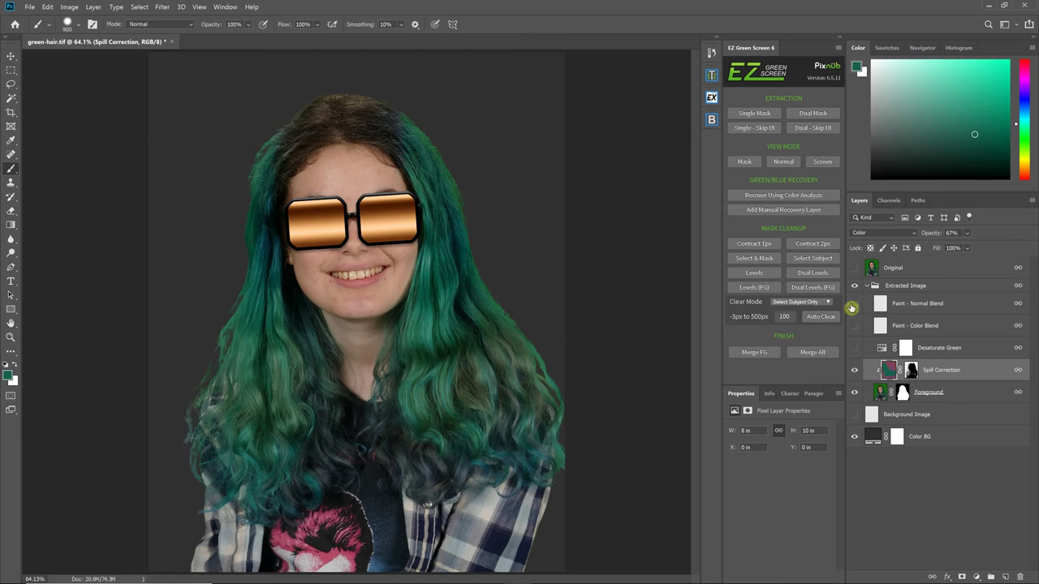
{"action": "left_click", "coordinate": [712, 55]}
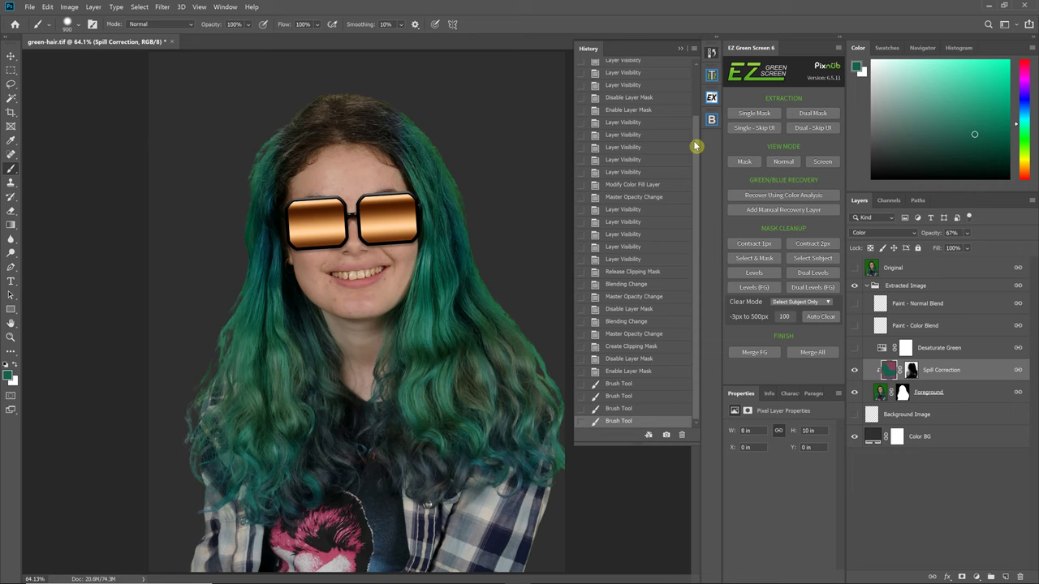
{"action": "left_click", "coordinate": [619, 408]}
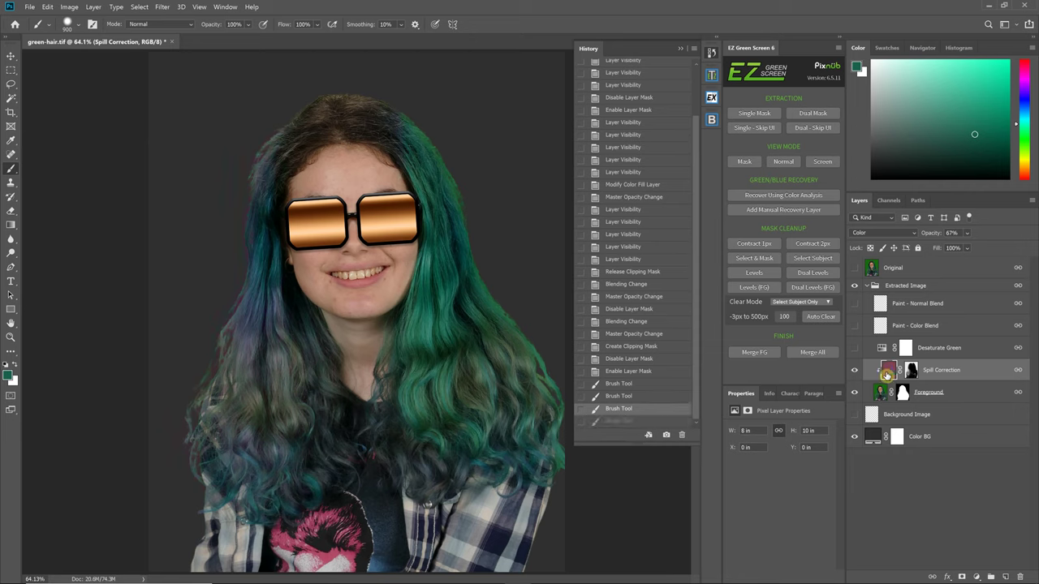
{"action": "left_click", "coordinate": [655, 396]}
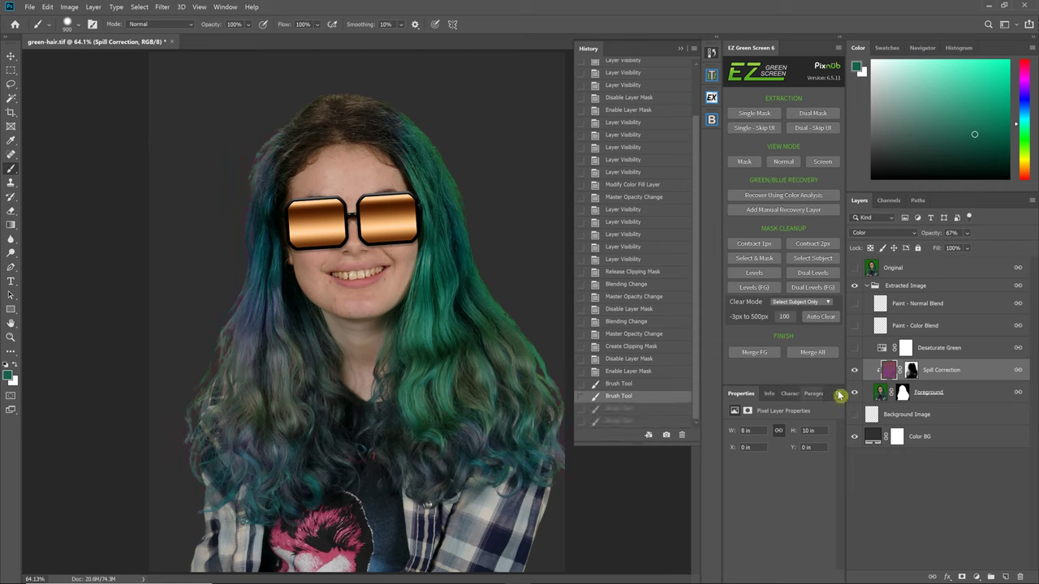
Step: Paint black on the Spill Correction layer mask over the remaining hair on both sides of the subject
{"action": "left_click", "coordinate": [911, 373]}
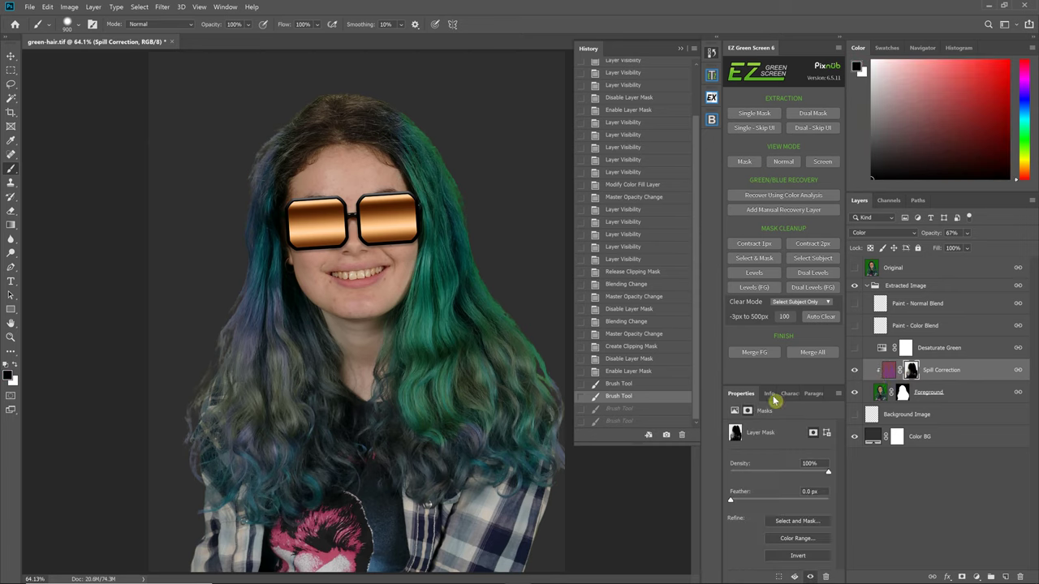
{"action": "left_click", "coordinate": [680, 50]}
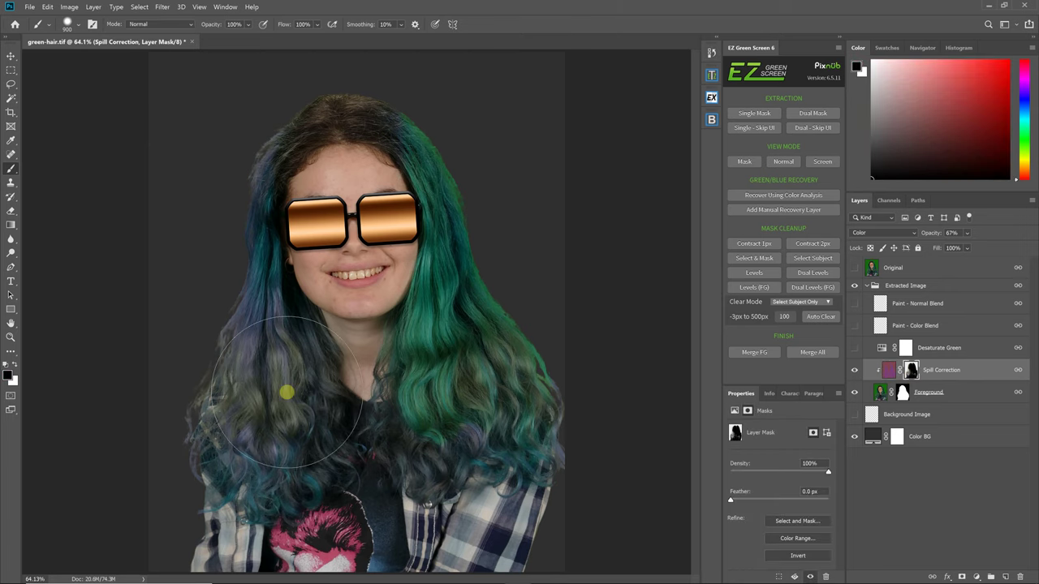
{"action": "mouse_move", "coordinate": [287, 393]}
{"action": "left_mouse_down"}
{"action": "mouse_move", "coordinate": [248, 382]}
{"action": "mouse_move", "coordinate": [251, 356]}
{"action": "mouse_move", "coordinate": [206, 240]}
{"action": "mouse_move", "coordinate": [203, 172]}
{"action": "left_mouse_up"}
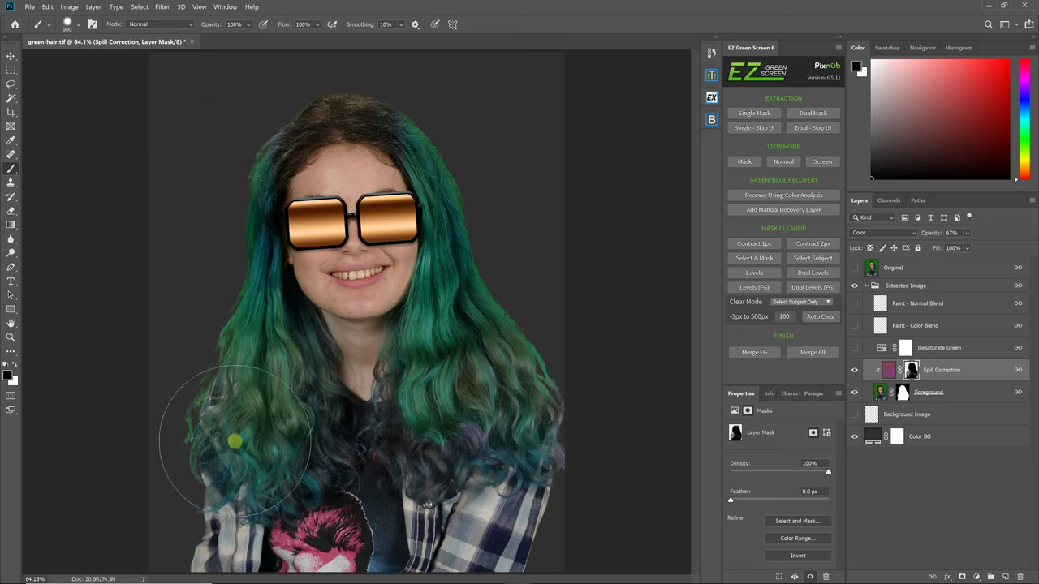
{"action": "mouse_move", "coordinate": [455, 438]}
{"action": "left_mouse_down"}
{"action": "mouse_move", "coordinate": [528, 418]}
{"action": "mouse_move", "coordinate": [481, 246]}
{"action": "mouse_move", "coordinate": [476, 133]}
{"action": "left_mouse_up"}
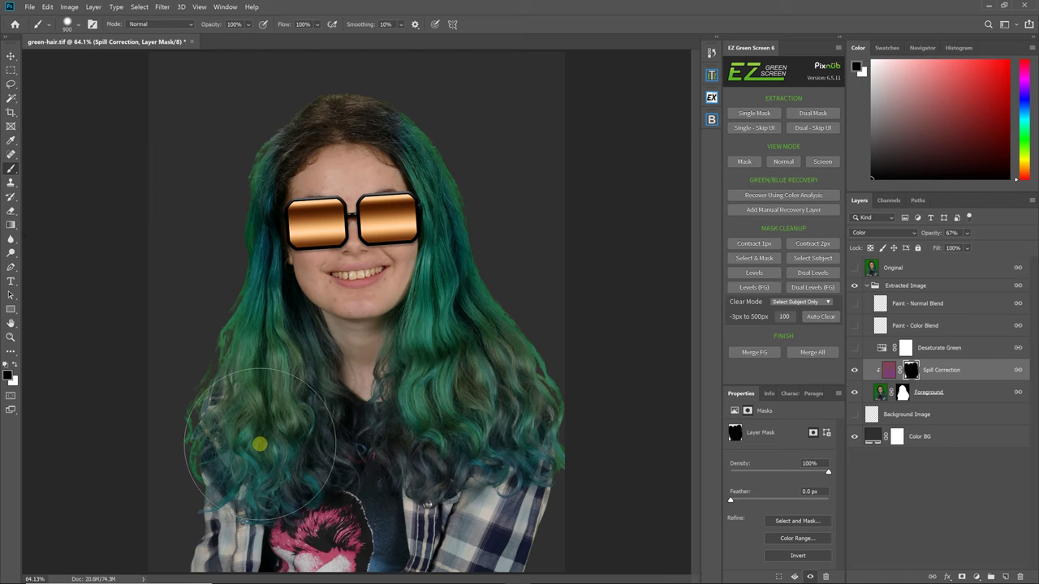
{"action": "left_click", "coordinate": [260, 444]}
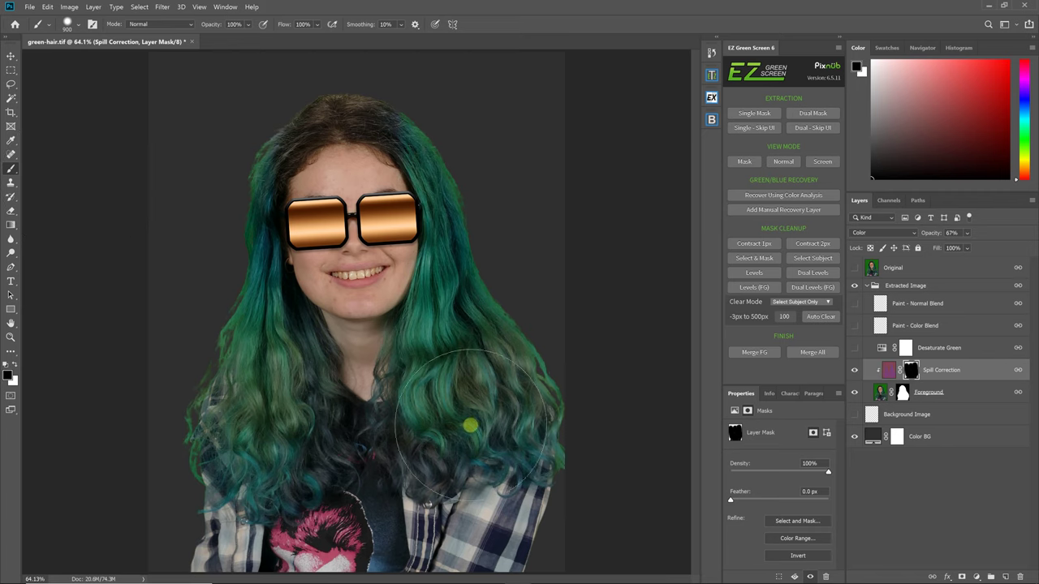
Step: Clip the Desaturate Green, Paint - Color Blend and Paint - Normal Blend layers to the Foreground layer
{"action": "left_click", "coordinate": [982, 350]}
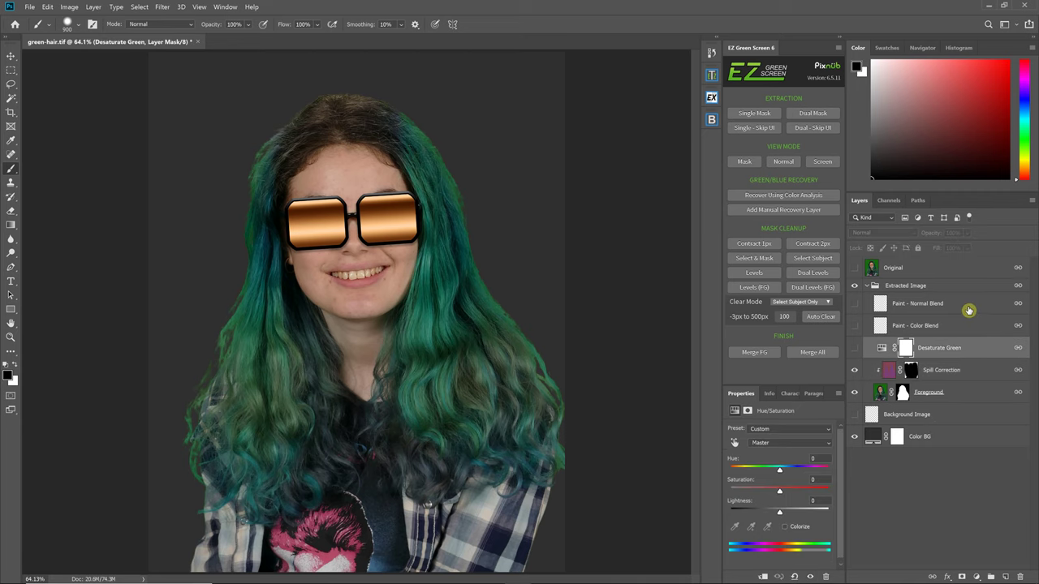
{"action": "left_click", "coordinate": [968, 308], "text": "shift"}
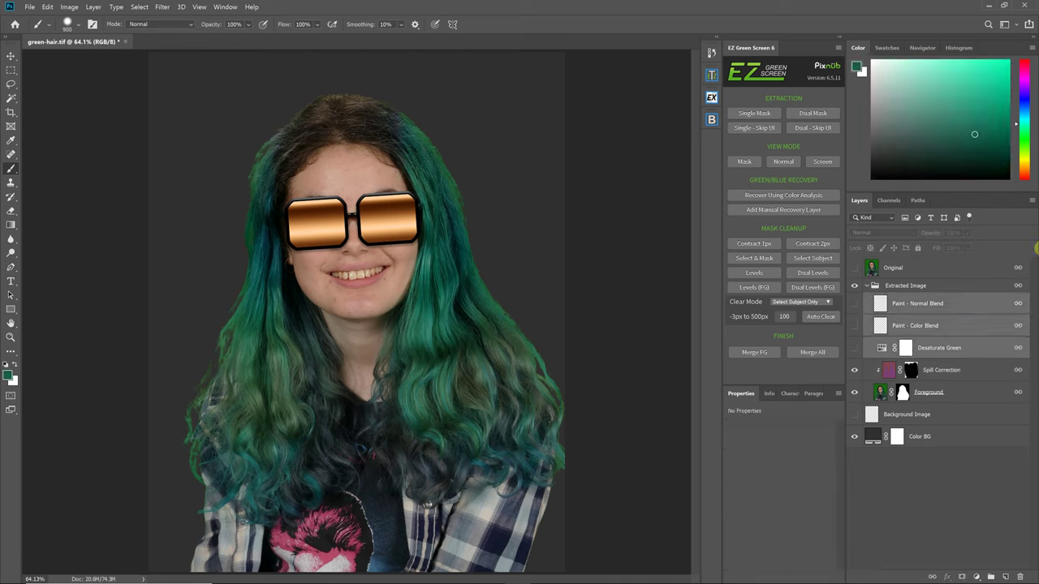
{"action": "left_click", "coordinate": [1031, 200]}
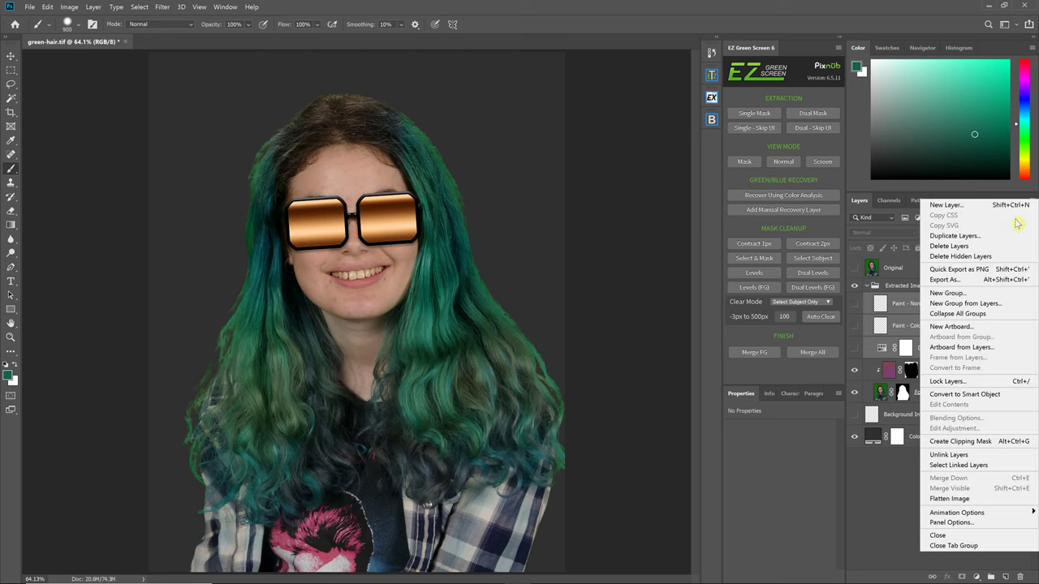
{"action": "left_click", "coordinate": [970, 440]}
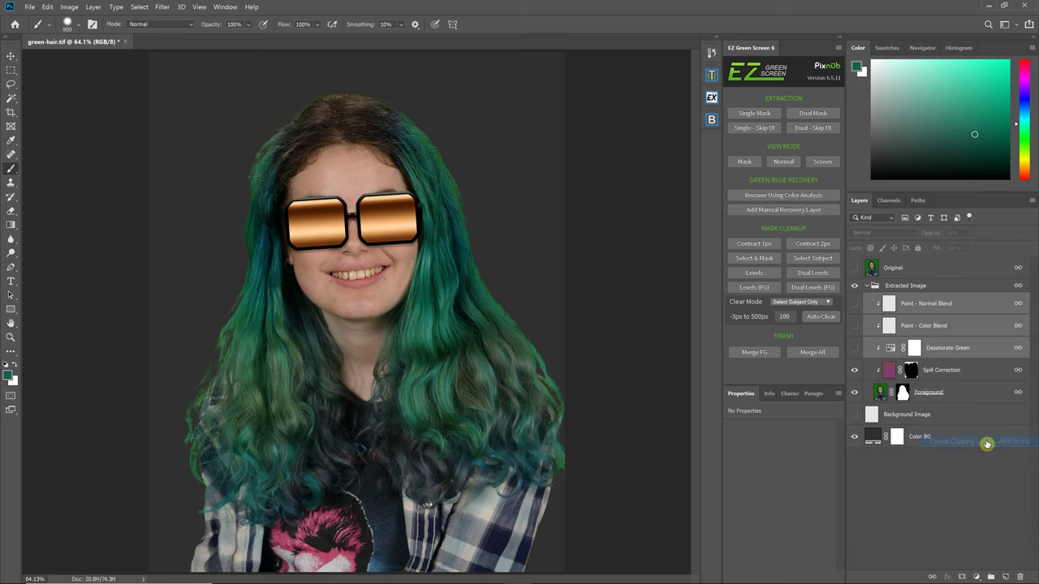
Step: Show the Desaturate Green layer while keeping the Spill Correction layer selected
{"action": "left_click", "coordinate": [975, 375]}
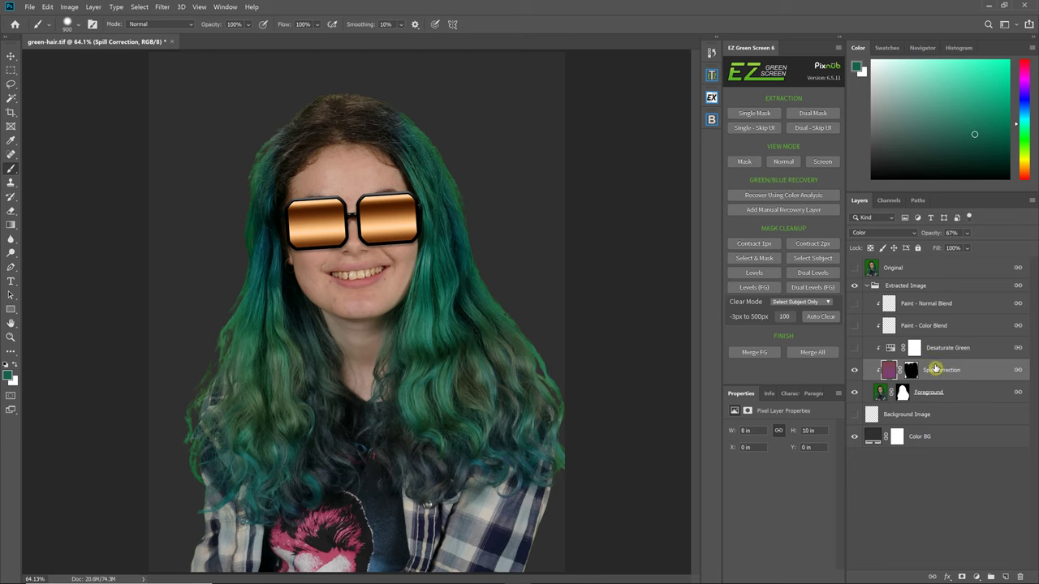
{"action": "left_click", "coordinate": [854, 349]}
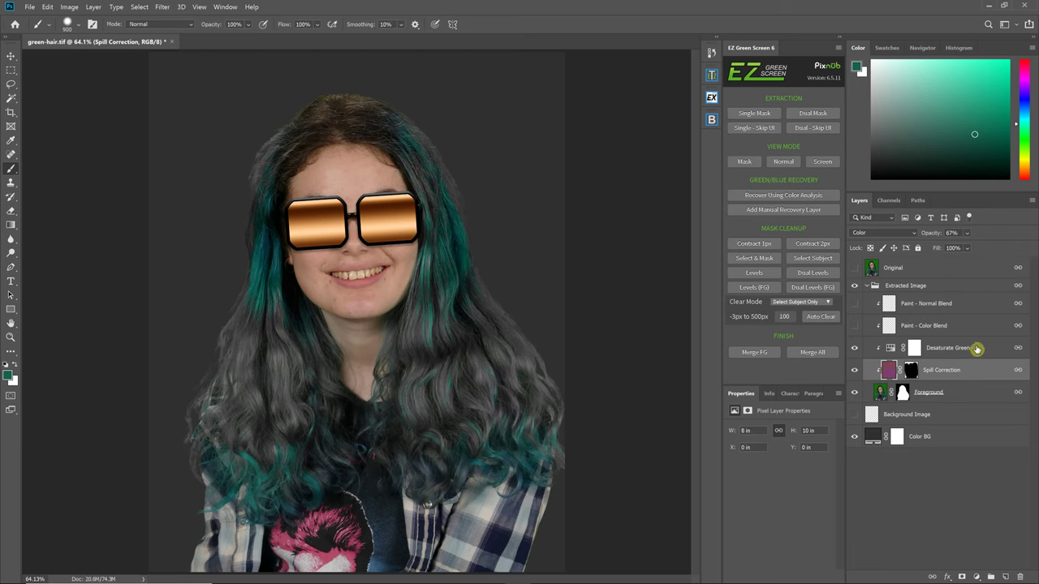
Step: Paint black on the Desaturate Green layer mask over the hair on the image's right side, and hide that layer
{"action": "left_click", "coordinate": [944, 357]}
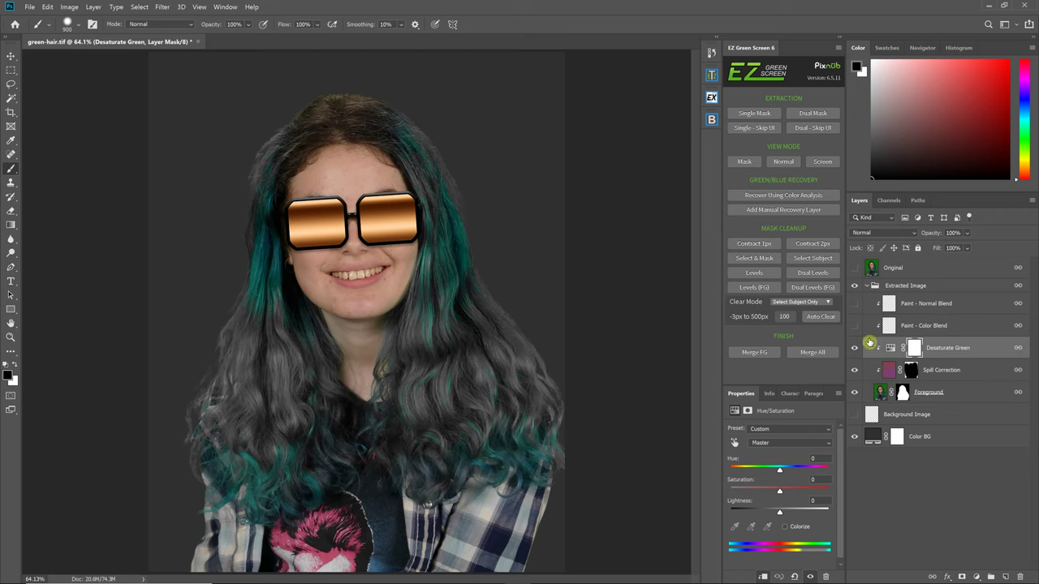
{"action": "mouse_move", "coordinate": [420, 270]}
{"action": "left_mouse_down"}
{"action": "mouse_move", "coordinate": [500, 342]}
{"action": "mouse_move", "coordinate": [466, 352]}
{"action": "mouse_move", "coordinate": [503, 340]}
{"action": "mouse_move", "coordinate": [435, 385]}
{"action": "mouse_move", "coordinate": [466, 338]}
{"action": "left_mouse_up"}
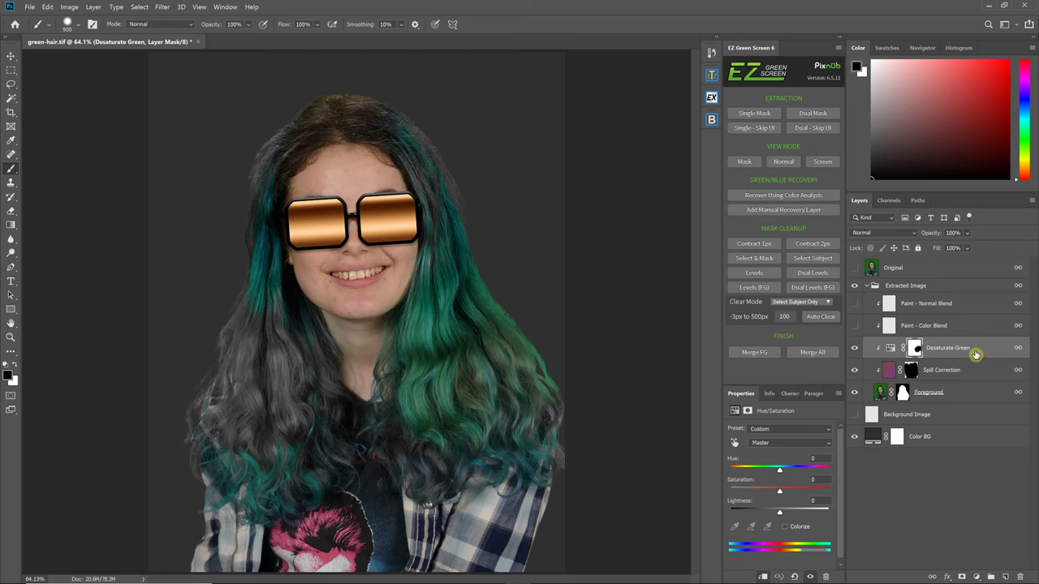
{"action": "left_click", "coordinate": [853, 352]}
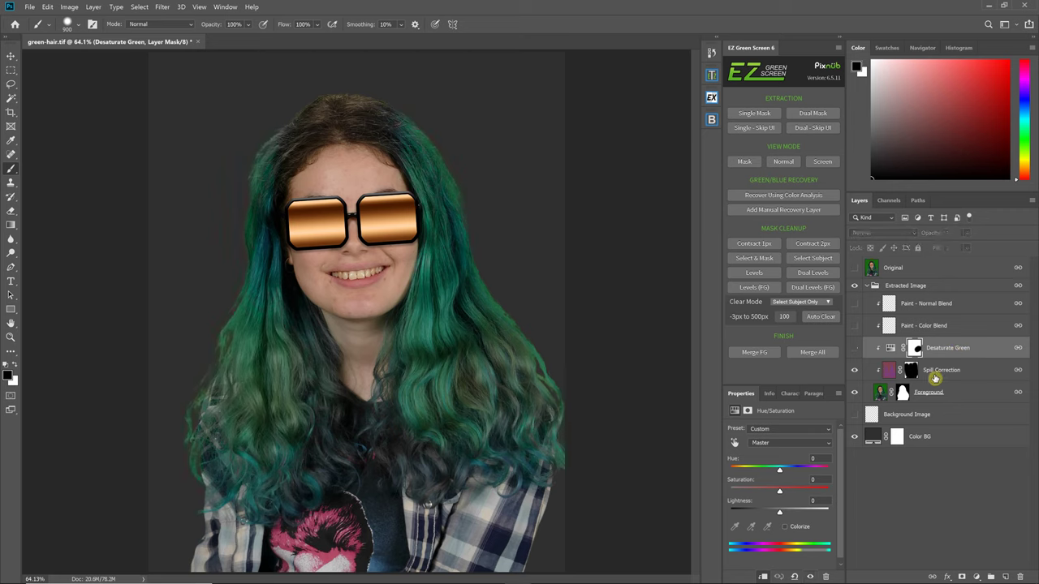
Step: Show the Paint - Color Blend and Paint - Normal Blend layers and set both to 100% opacity
{"action": "left_click", "coordinate": [944, 327]}
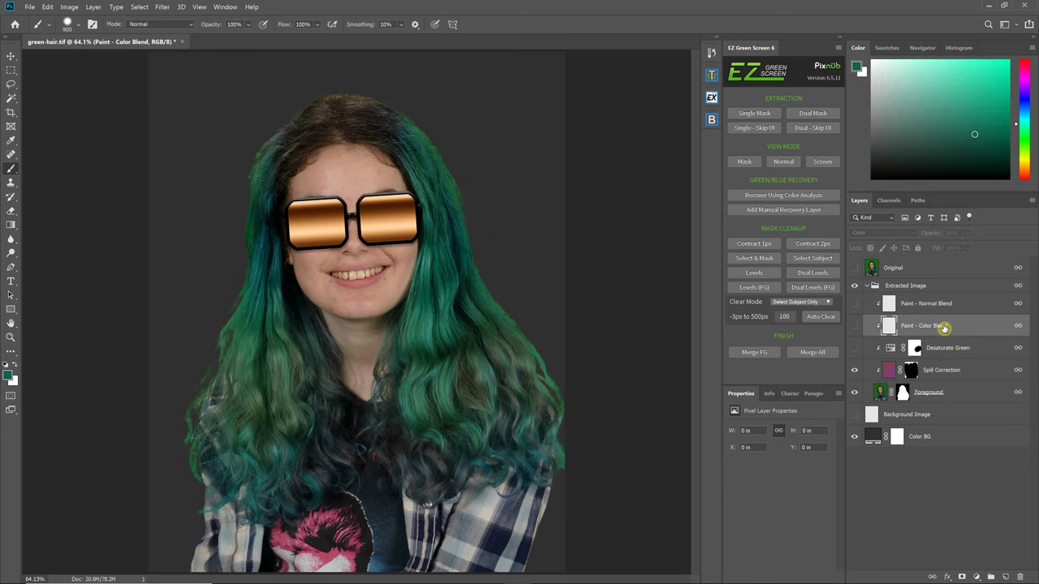
{"action": "left_click", "coordinate": [857, 327]}
{"action": "left_click", "coordinate": [854, 305]}
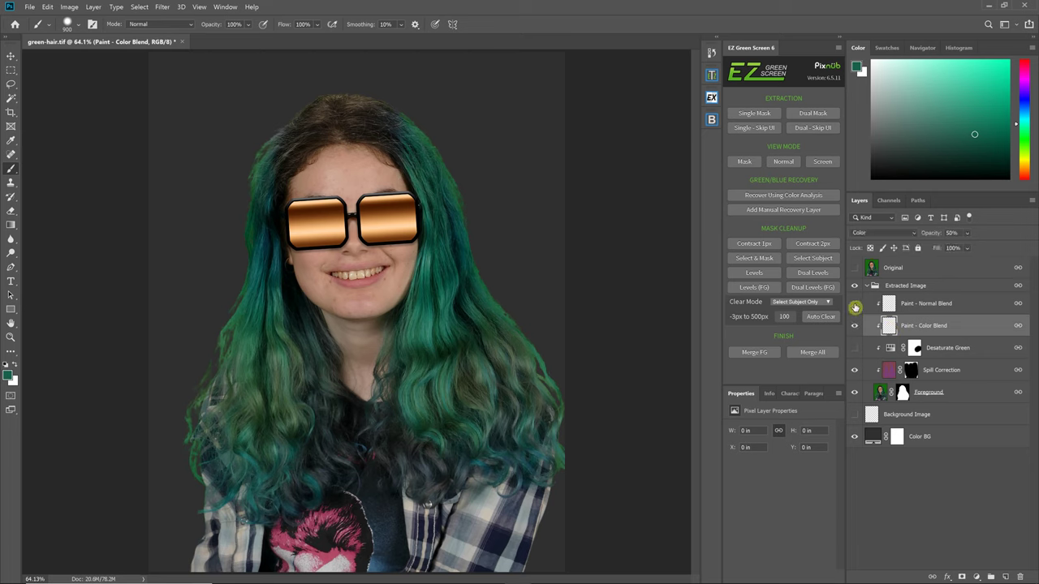
{"action": "left_click", "coordinate": [937, 305]}
{"action": "left_click", "coordinate": [939, 326]}
{"action": "left_click", "coordinate": [920, 306]}
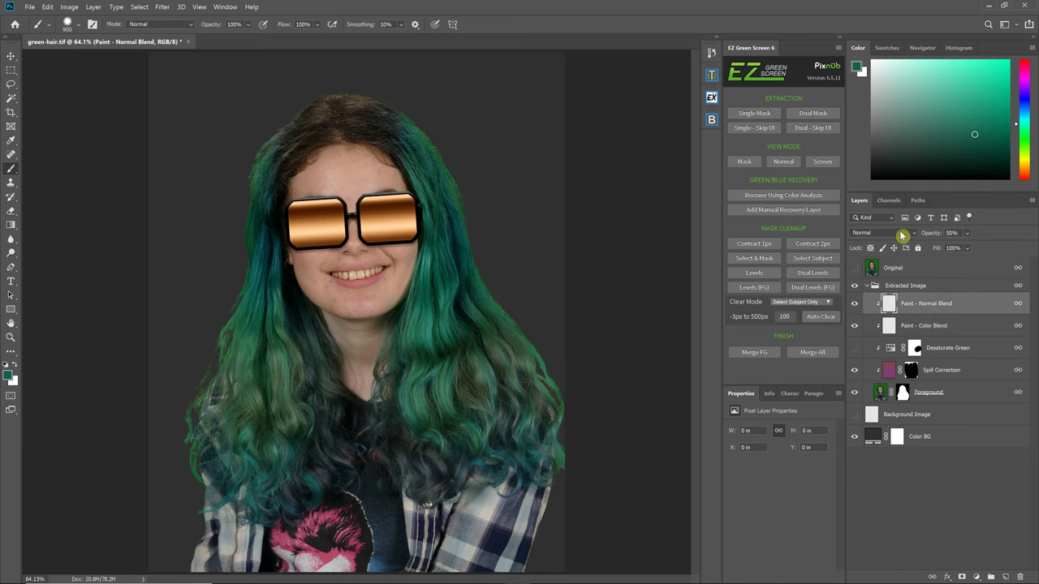
{"action": "left_click", "coordinate": [930, 326]}
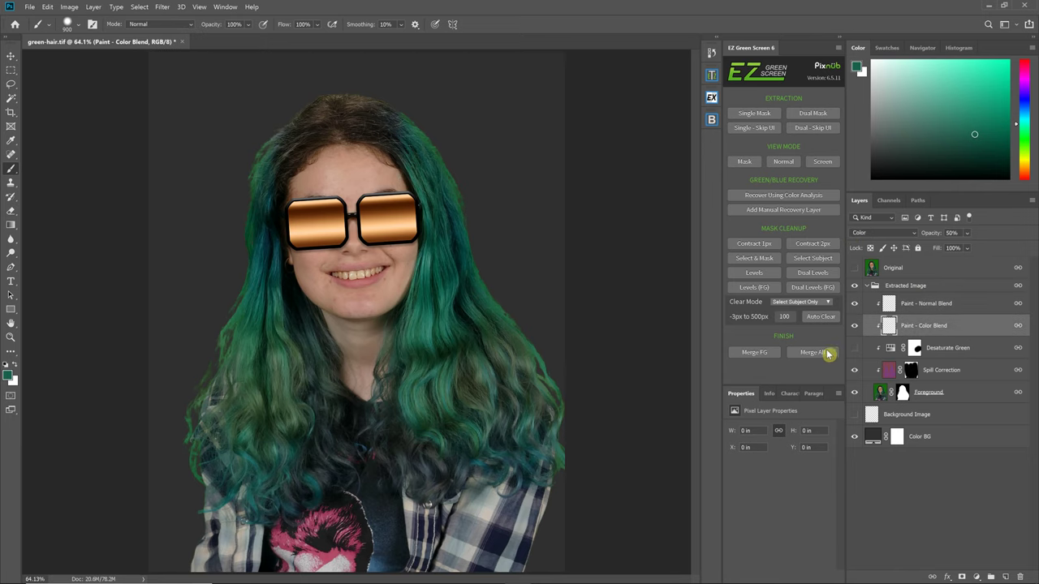
Step: Paint red over the top of the head on the Paint - Color Blend layer and, with a 250 px brush, on Paint - Normal Blend
{"action": "key", "text": "ctrl+plus"}
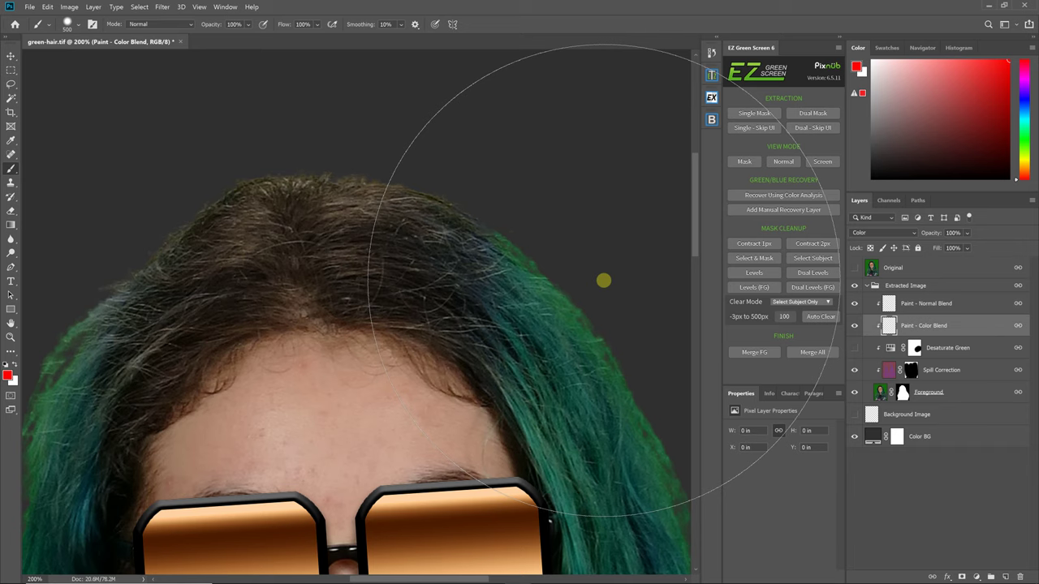
{"action": "left_click_drag", "start_coordinate": [603, 279], "coordinate": [568, 173]}
{"action": "key", "text": "bracketleft"}
{"action": "key", "text": "bracketleft"}
{"action": "key", "text": "bracketleft"}
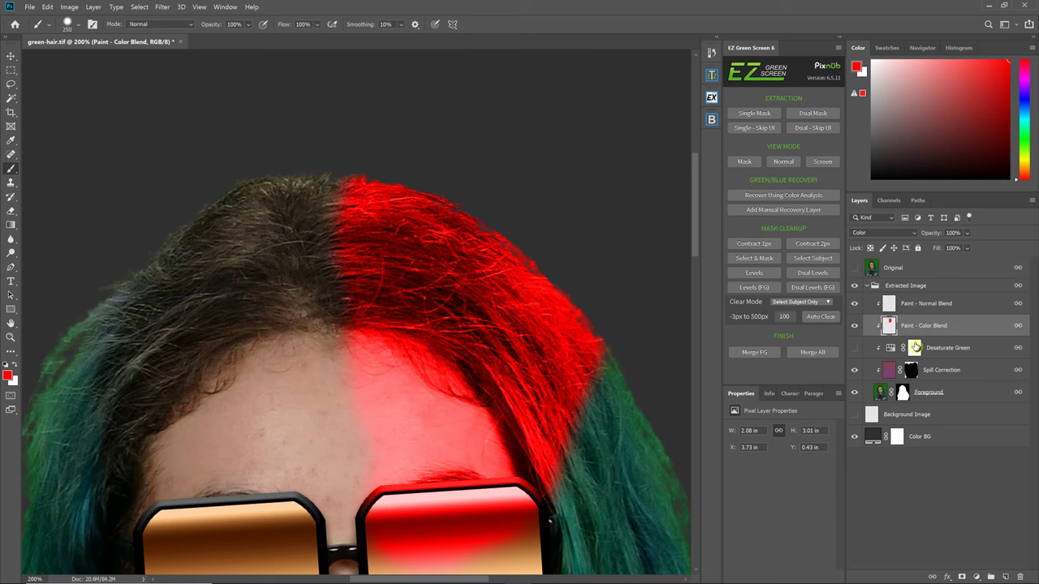
{"action": "left_click", "coordinate": [939, 304]}
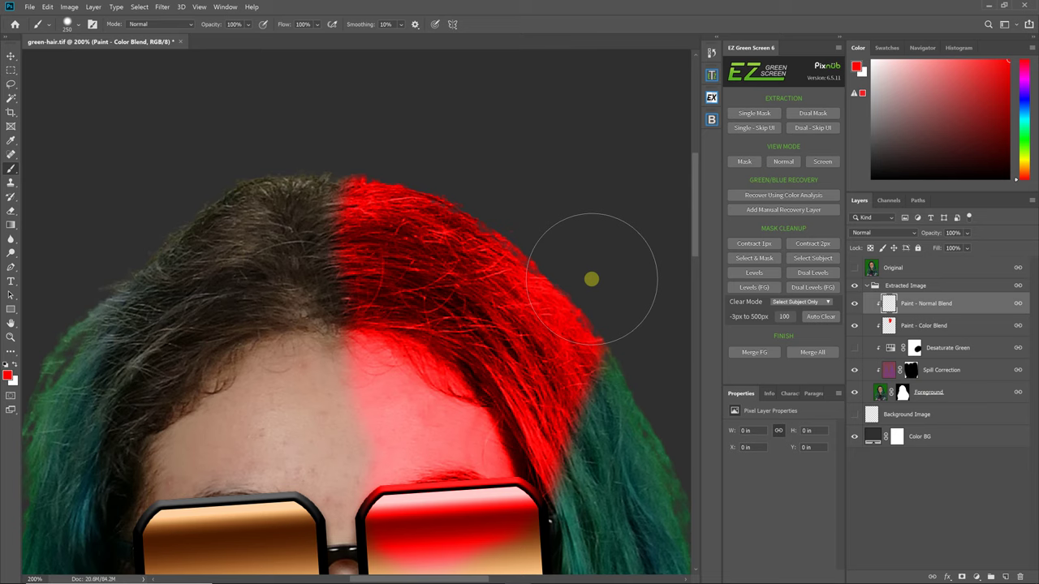
{"action": "mouse_move", "coordinate": [281, 178]}
{"action": "left_mouse_down"}
{"action": "mouse_move", "coordinate": [286, 226]}
{"action": "mouse_move", "coordinate": [266, 254]}
{"action": "mouse_move", "coordinate": [243, 203]}
{"action": "mouse_move", "coordinate": [276, 412]}
{"action": "mouse_move", "coordinate": [230, 279]}
{"action": "mouse_move", "coordinate": [220, 219]}
{"action": "left_mouse_up"}
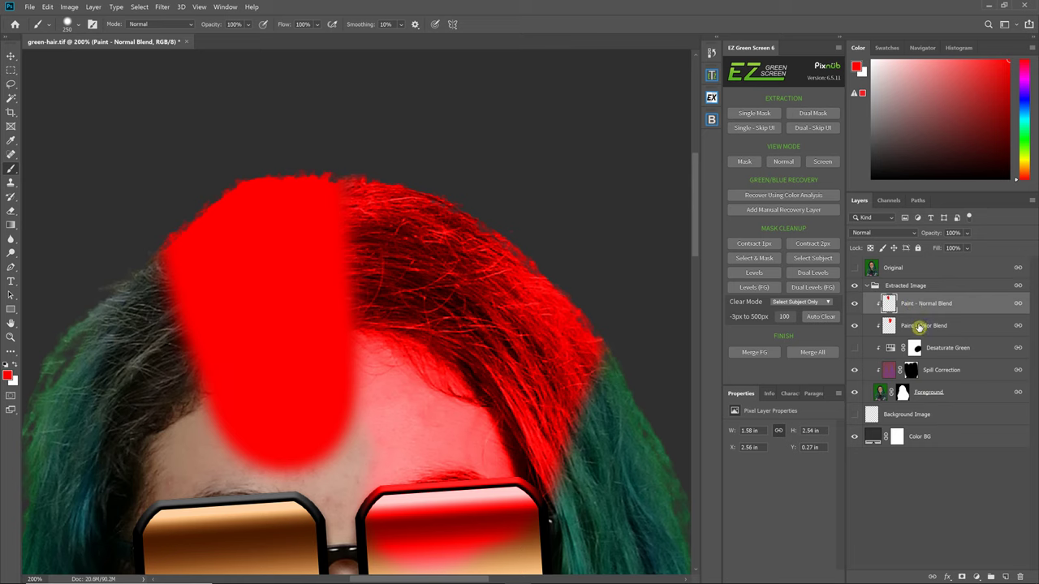
Step: Try different opacities on the Paint - Normal Blend and Paint - Color Blend layers
{"action": "left_click", "coordinate": [889, 326]}
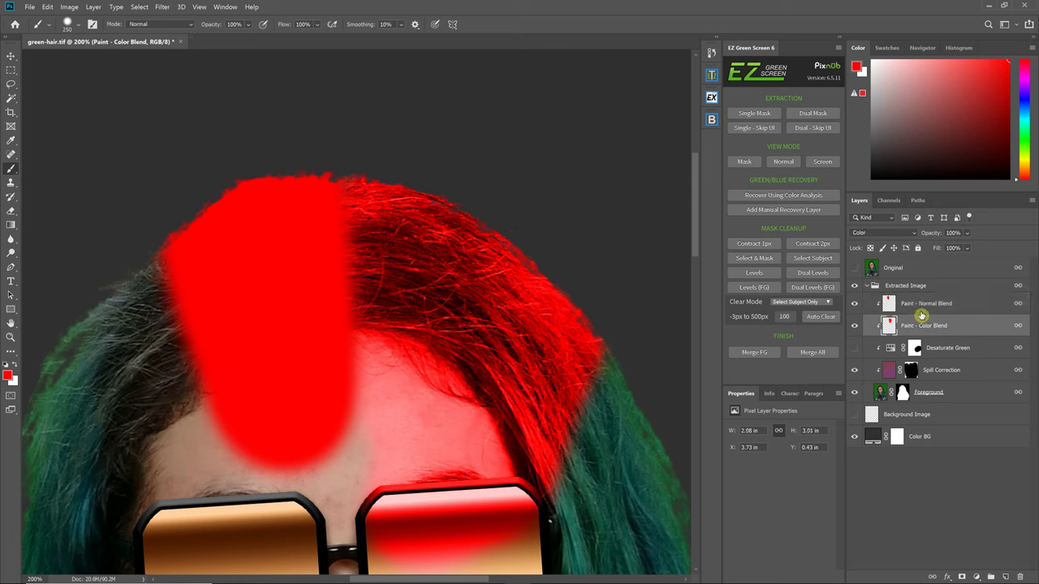
{"action": "left_click", "coordinate": [921, 305]}
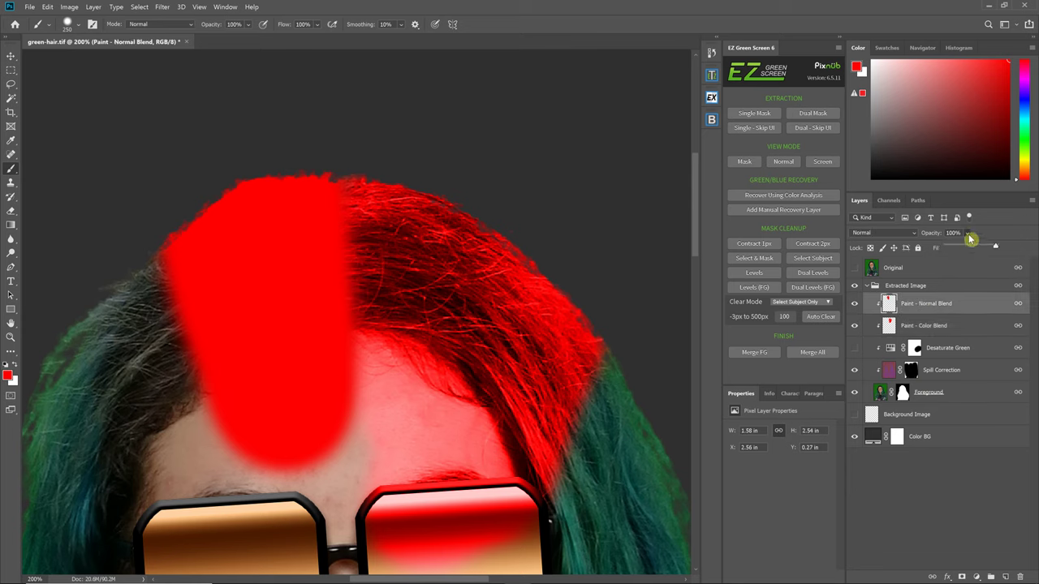
{"action": "mouse_move", "coordinate": [995, 247]}
{"action": "left_mouse_down"}
{"action": "mouse_move", "coordinate": [965, 250]}
{"action": "mouse_move", "coordinate": [999, 250]}
{"action": "left_mouse_up"}
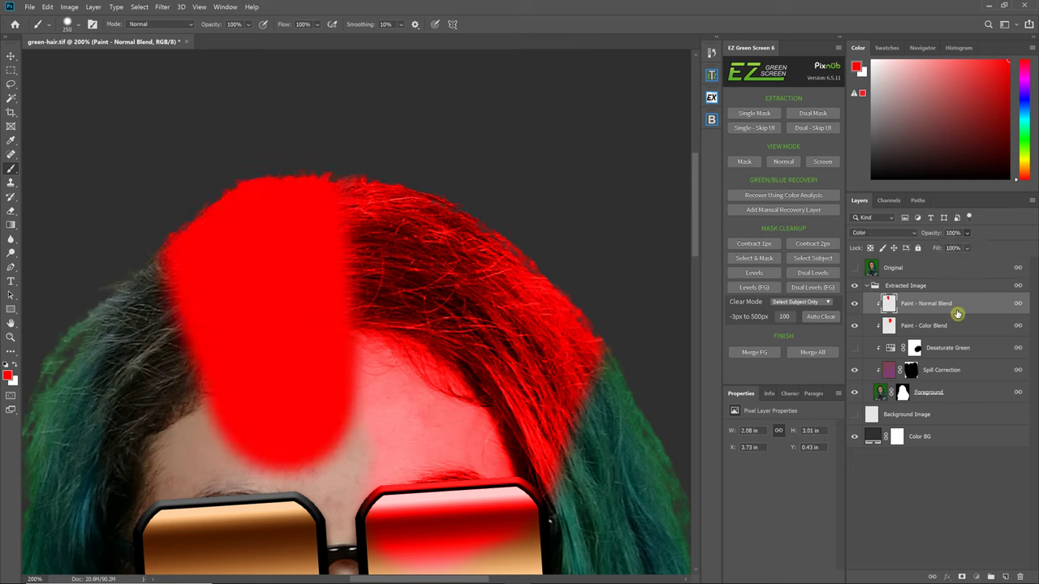
{"action": "left_click", "coordinate": [963, 323]}
{"action": "left_click", "coordinate": [968, 249]}
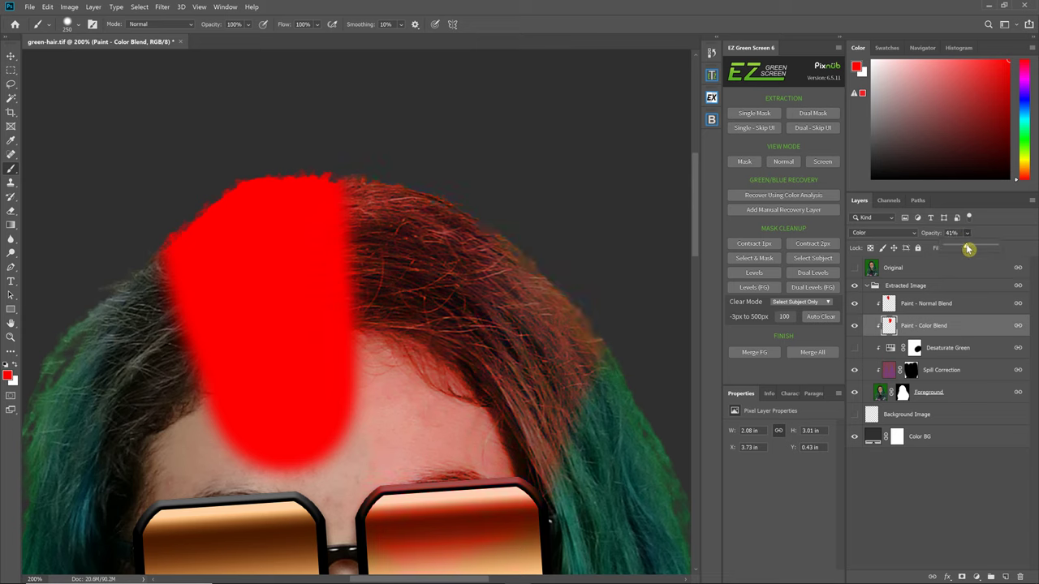
{"action": "left_click_drag", "start_coordinate": [968, 249], "coordinate": [982, 250]}
Step: Revert the document history to the state before the red strokes and opacity trials
{"action": "left_click", "coordinate": [711, 53]}
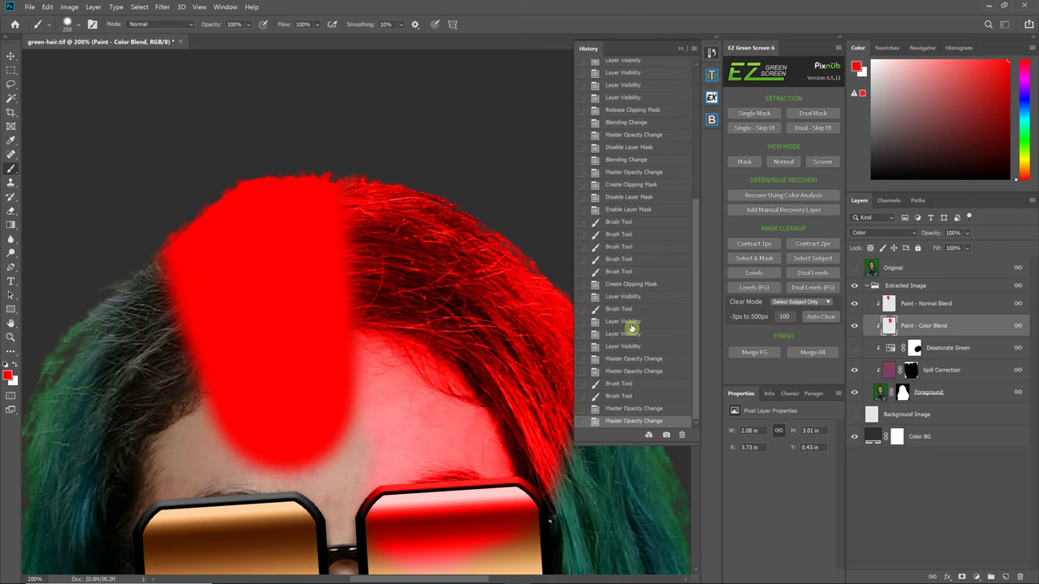
{"action": "left_click", "coordinate": [639, 373]}
{"action": "left_click", "coordinate": [681, 49]}
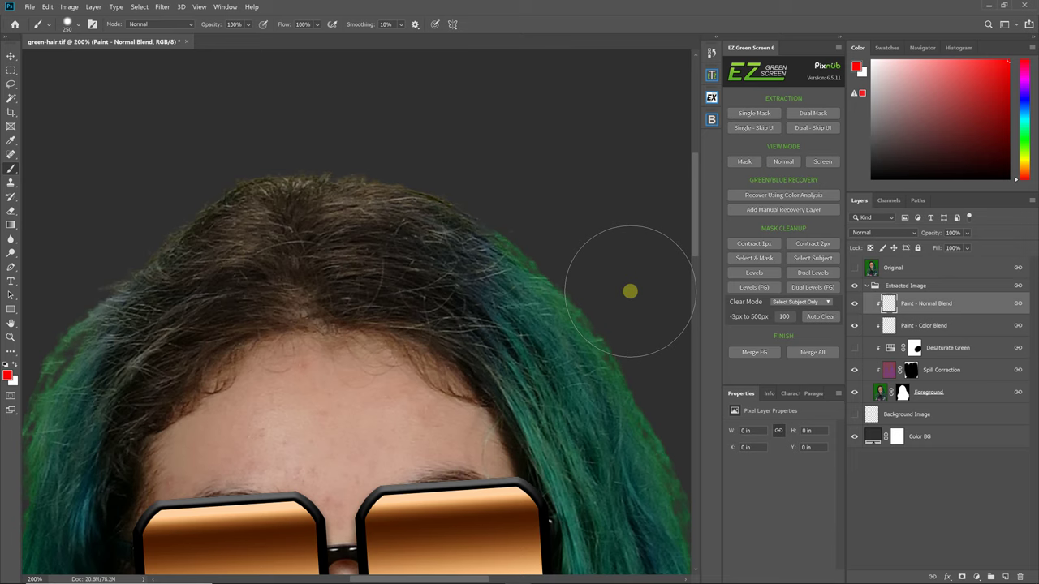
Step: On the Paint - Color Blend layer, sample the natural dark hair color and paint it along the crown's edge
{"action": "left_click", "coordinate": [951, 329]}
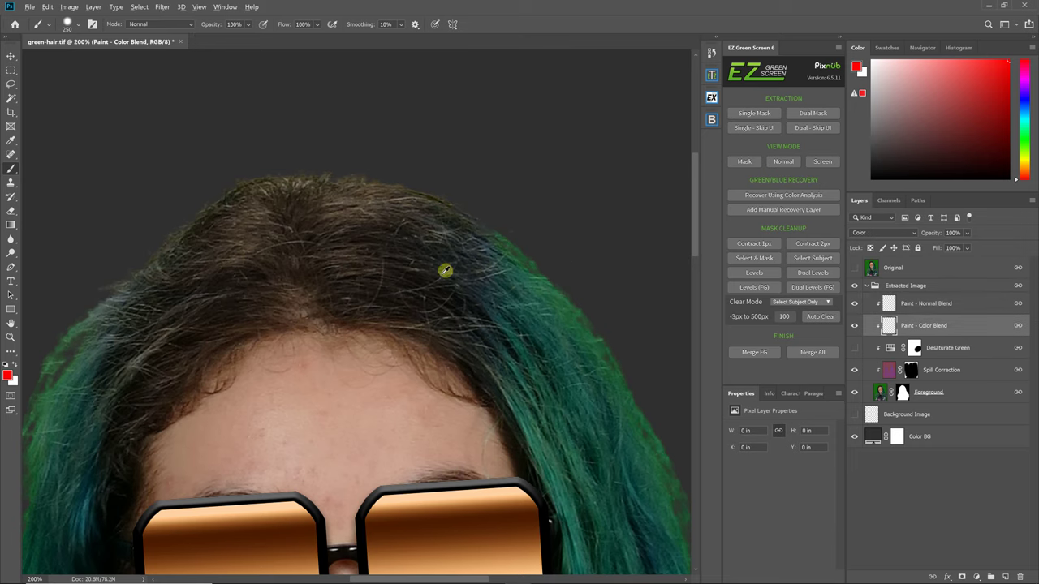
{"action": "left_click", "coordinate": [394, 221], "text": "alt"}
{"action": "mouse_move", "coordinate": [393, 211]}
{"action": "left_mouse_down"}
{"action": "mouse_move", "coordinate": [385, 179]}
{"action": "mouse_move", "coordinate": [403, 183]}
{"action": "mouse_move", "coordinate": [337, 176]}
{"action": "mouse_move", "coordinate": [239, 194]}
{"action": "left_mouse_up"}
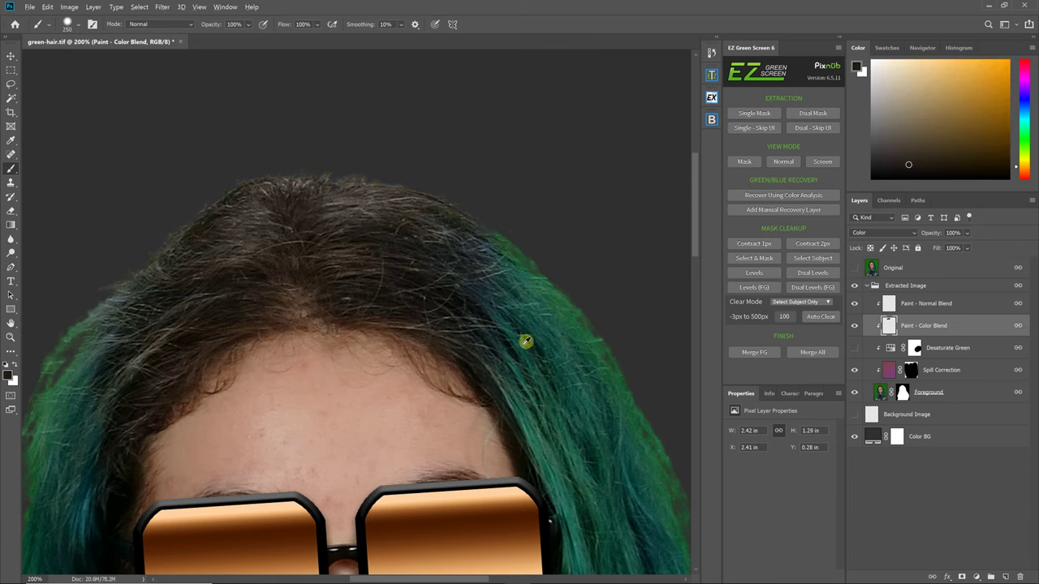
Step: Paint sampled teal and green hair colors down the outer hair edge on the image's right side
{"action": "left_click", "coordinate": [533, 303], "text": "alt"}
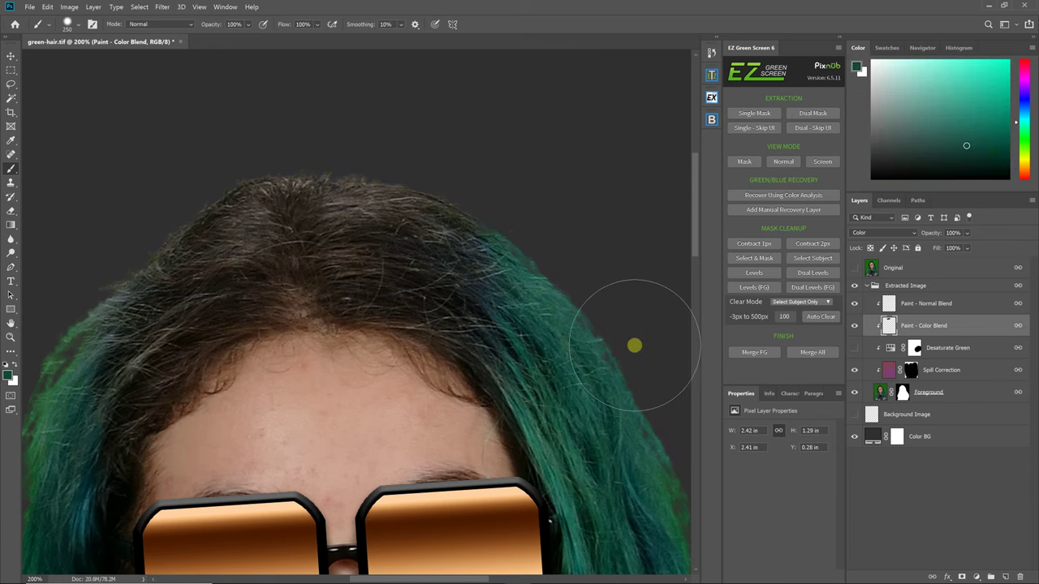
{"action": "scroll", "coordinate": [634, 345], "scroll_direction": "down", "scroll_amount": 3}
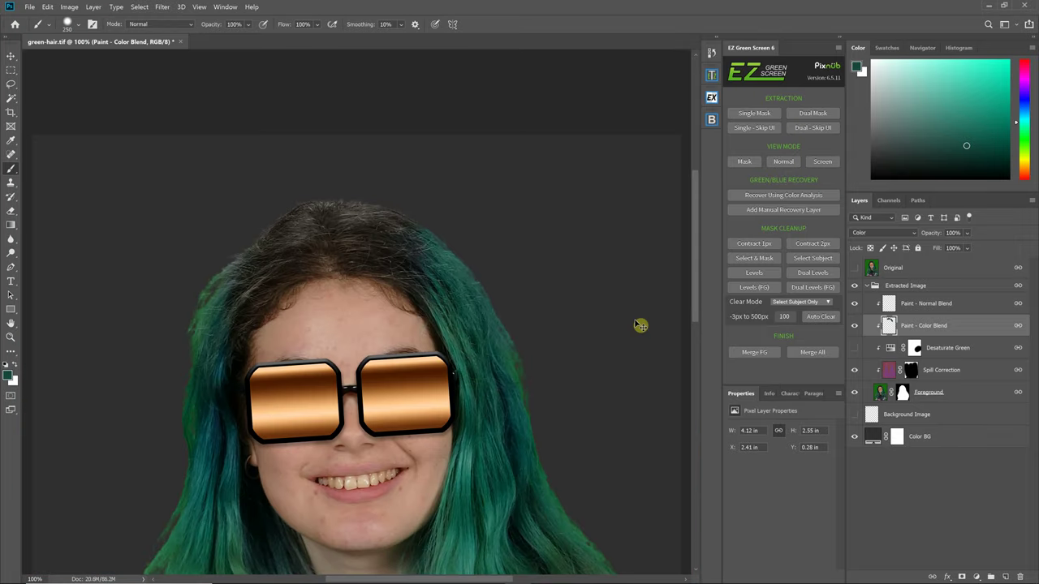
{"action": "scroll", "coordinate": [457, 342], "scroll_direction": "down", "scroll_amount": 1}
{"action": "left_click", "coordinate": [457, 343], "text": "alt"}
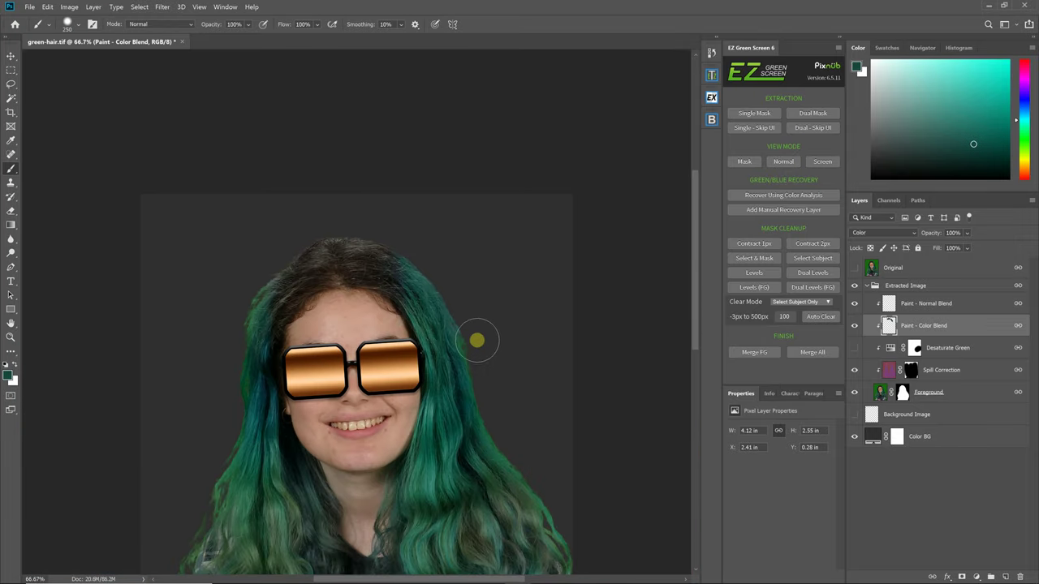
{"action": "mouse_move", "coordinate": [488, 371]}
{"action": "left_mouse_down"}
{"action": "mouse_move", "coordinate": [502, 437]}
{"action": "mouse_move", "coordinate": [541, 477]}
{"action": "left_mouse_up"}
{"action": "scroll", "coordinate": [539, 467], "scroll_direction": "down", "scroll_amount": 1}
{"action": "scroll", "coordinate": [544, 462], "scroll_direction": "down", "scroll_amount": 3}
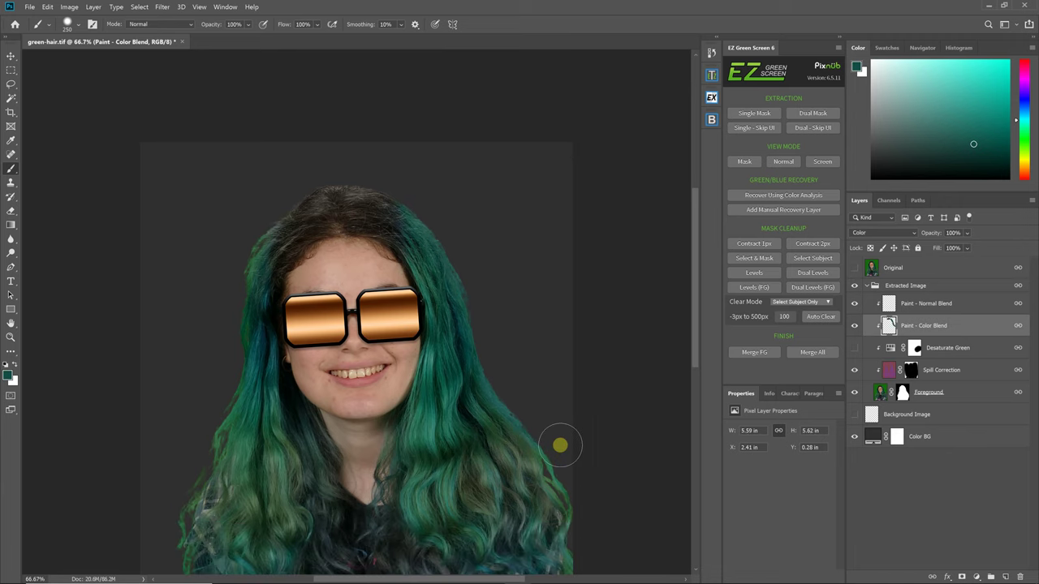
{"action": "left_click", "coordinate": [510, 422], "text": "alt"}
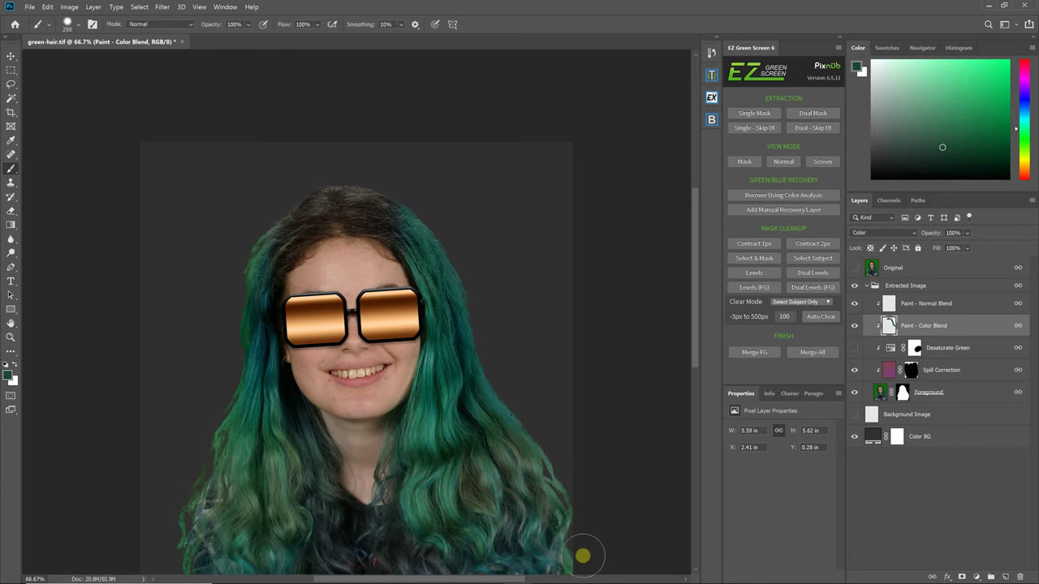
Step: Paint sampled hair greens down the outer hair edge on the image's left side, resampling for each section
{"action": "left_click", "coordinate": [266, 272], "text": "alt"}
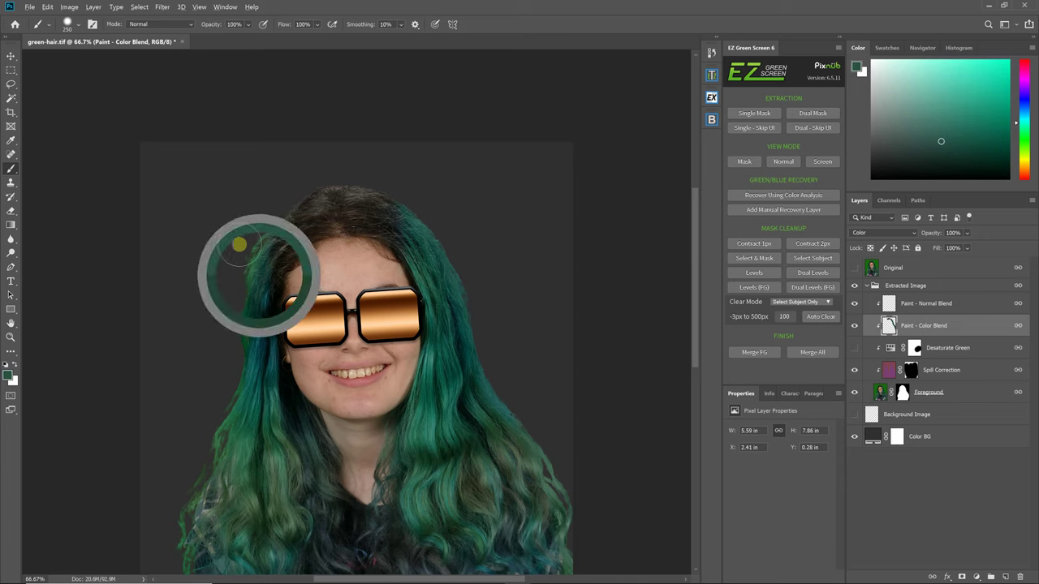
{"action": "mouse_move", "coordinate": [249, 236]}
{"action": "left_mouse_down"}
{"action": "mouse_move", "coordinate": [230, 355]}
{"action": "mouse_move", "coordinate": [255, 394]}
{"action": "mouse_move", "coordinate": [212, 445]}
{"action": "left_mouse_up"}
{"action": "left_click", "coordinate": [230, 377], "text": "alt"}
{"action": "left_click", "coordinate": [241, 438], "text": "alt"}
{"action": "mouse_move", "coordinate": [225, 398]}
{"action": "left_mouse_down"}
{"action": "mouse_move", "coordinate": [171, 528]}
{"action": "mouse_move", "coordinate": [157, 533]}
{"action": "left_mouse_up"}
{"action": "left_click", "coordinate": [253, 381], "text": "alt"}
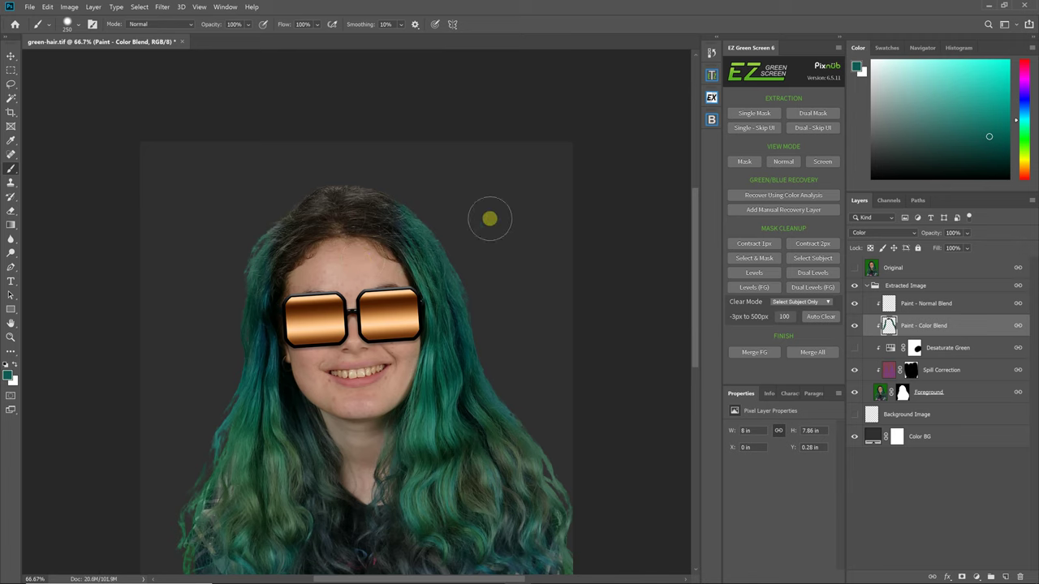
{"action": "scroll", "coordinate": [480, 283], "scroll_direction": "down", "scroll_amount": 1}
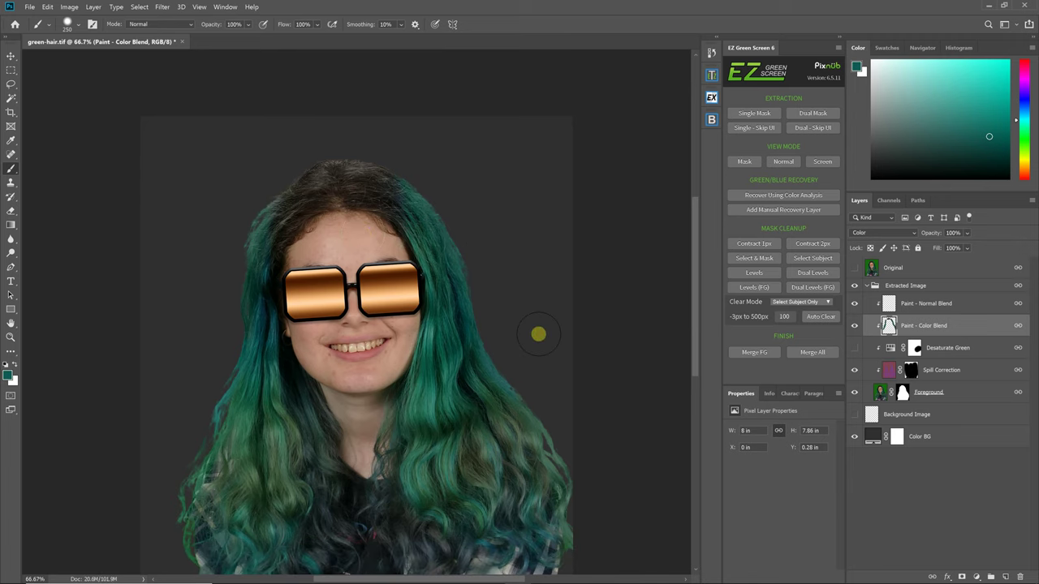
{"action": "scroll", "coordinate": [276, 227], "scroll_direction": "up", "scroll_amount": 1}
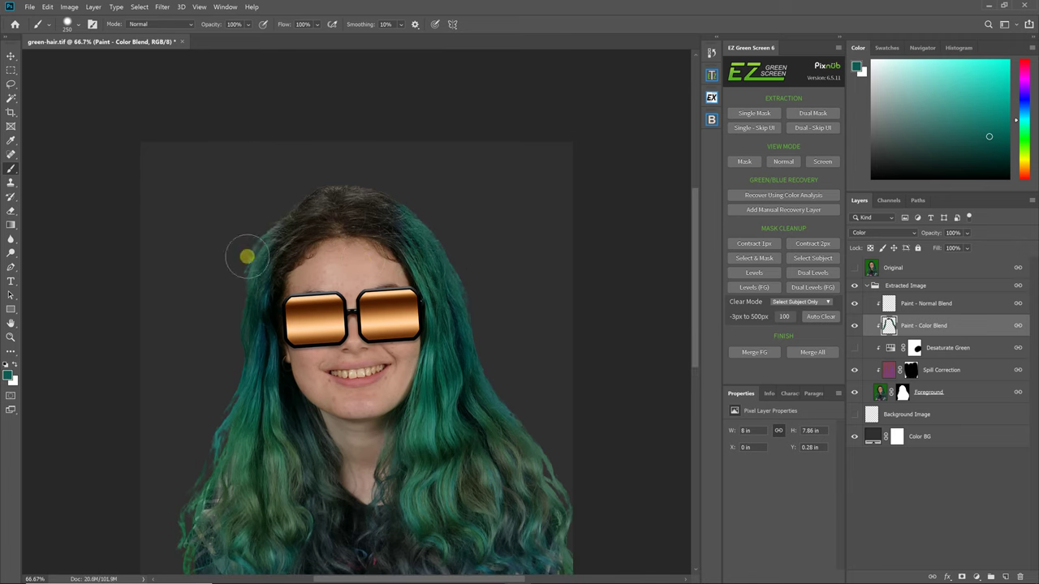
{"action": "left_click", "coordinate": [712, 54]}
{"action": "scroll", "coordinate": [626, 251], "scroll_direction": "up", "scroll_amount": 10}
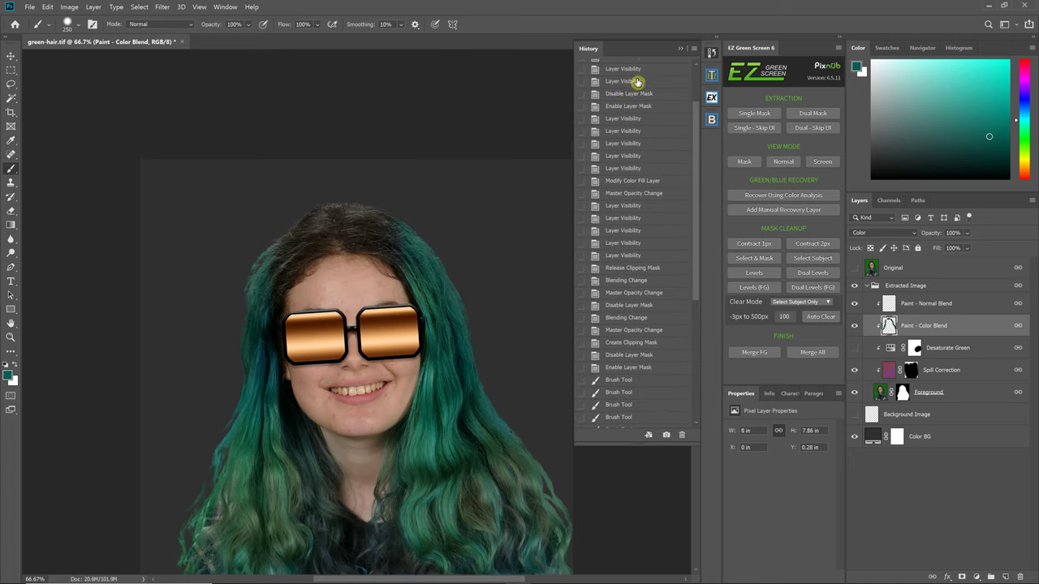
{"action": "left_click", "coordinate": [679, 49]}
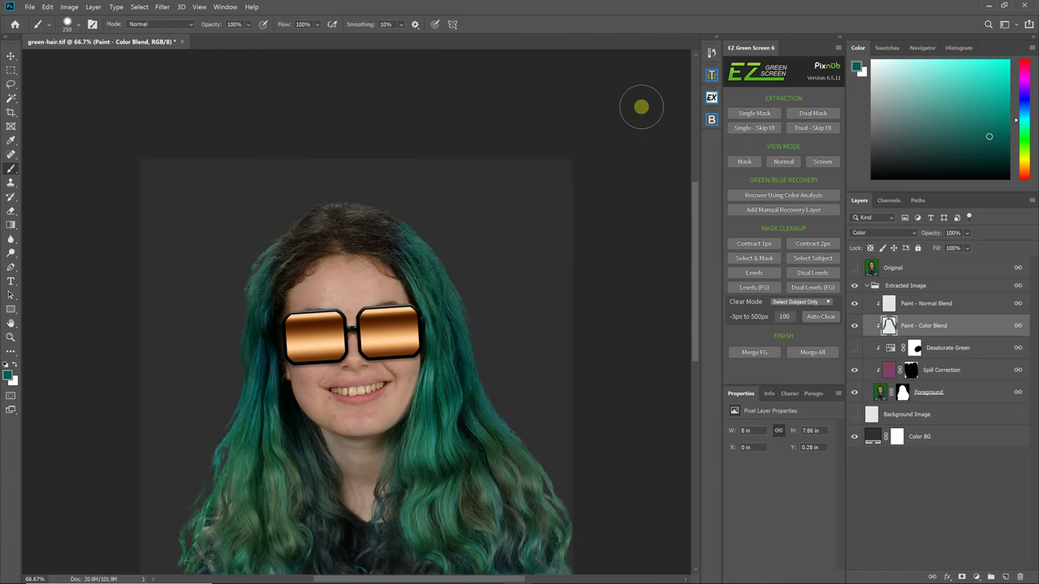
Step: Refine the Foreground layer mask with Select & Mask, using an edge detection radius of 48 px and Layer Mask output
{"action": "scroll", "coordinate": [544, 308], "scroll_direction": "down", "scroll_amount": 1}
{"action": "scroll", "coordinate": [549, 333], "scroll_direction": "down", "scroll_amount": 5}
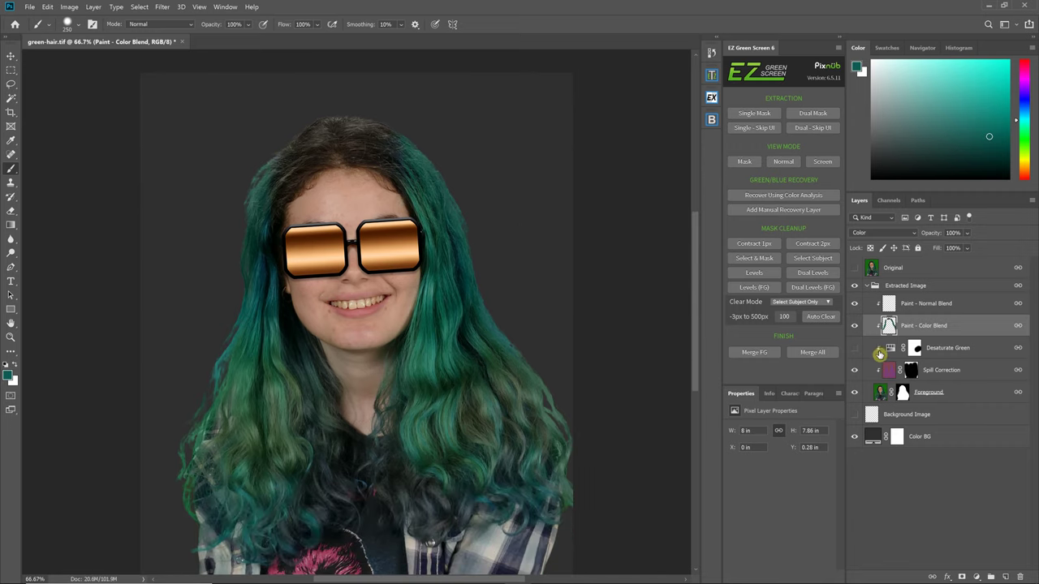
{"action": "left_click", "coordinate": [902, 394]}
{"action": "right_click", "coordinate": [901, 398]}
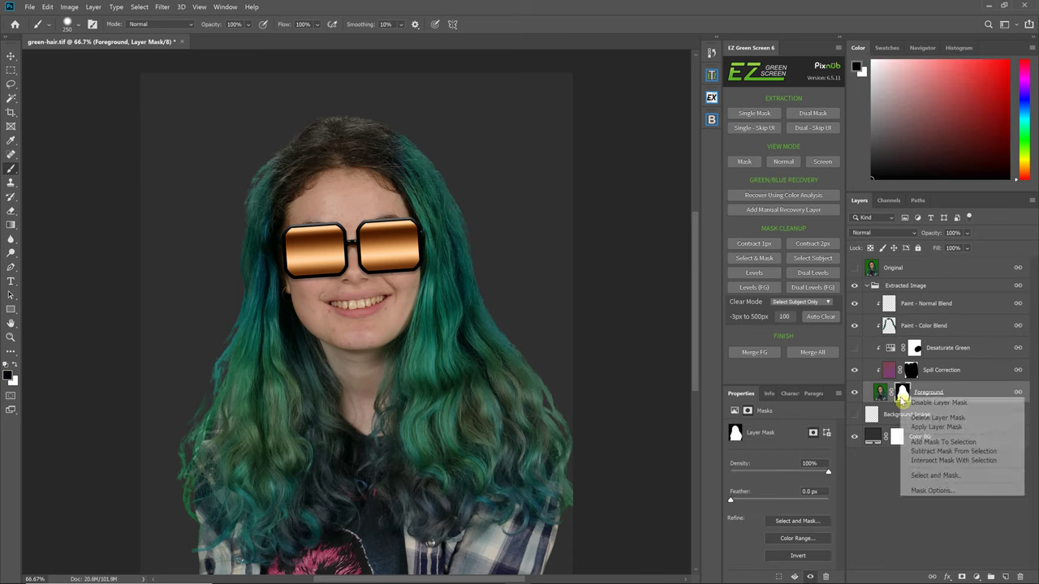
{"action": "left_click", "coordinate": [751, 260]}
{"action": "left_click", "coordinate": [747, 275]}
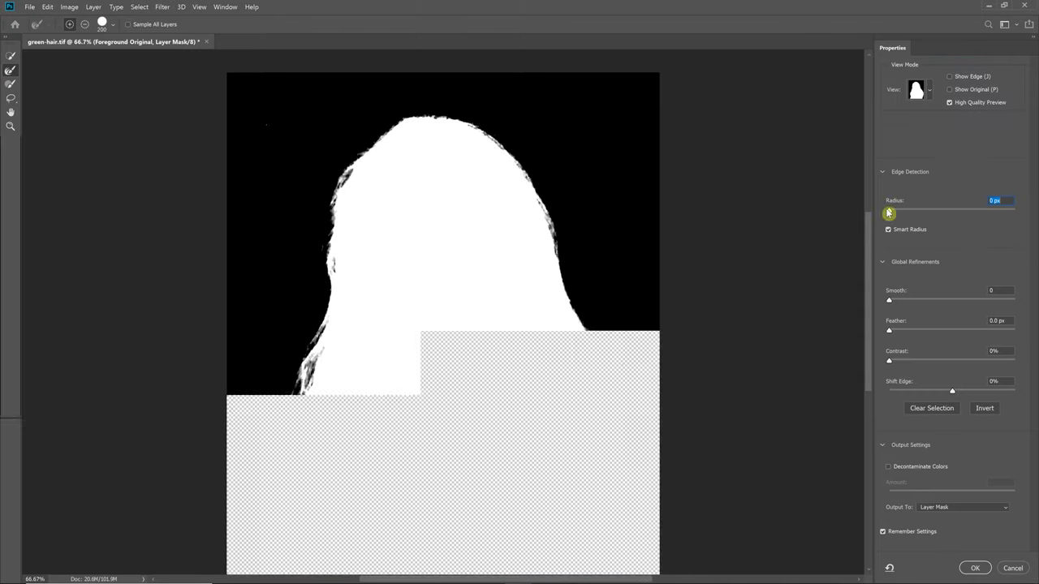
{"action": "left_click_drag", "start_coordinate": [925, 213], "coordinate": [966, 214]}
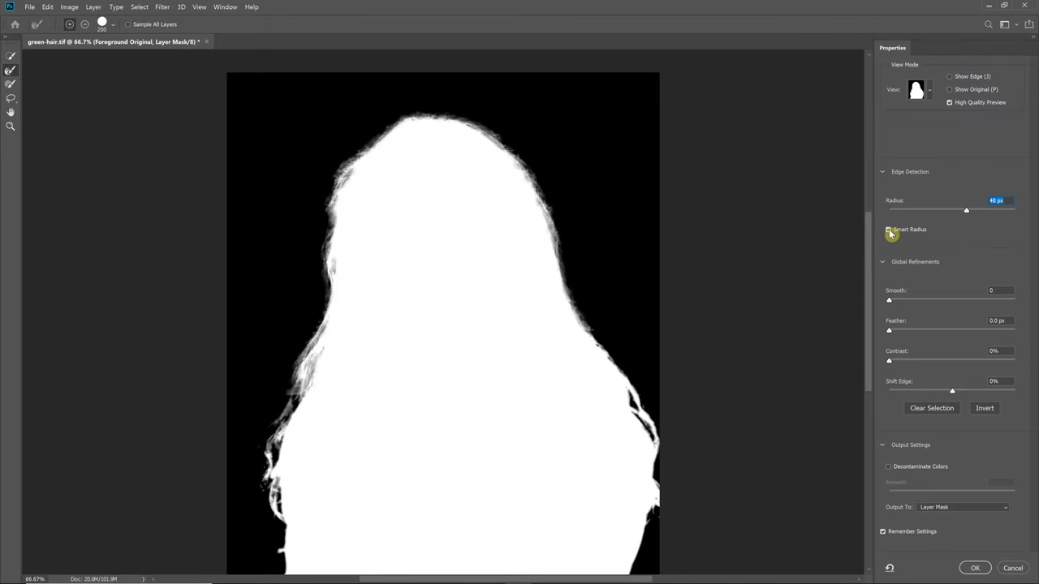
{"action": "left_click", "coordinate": [975, 568]}
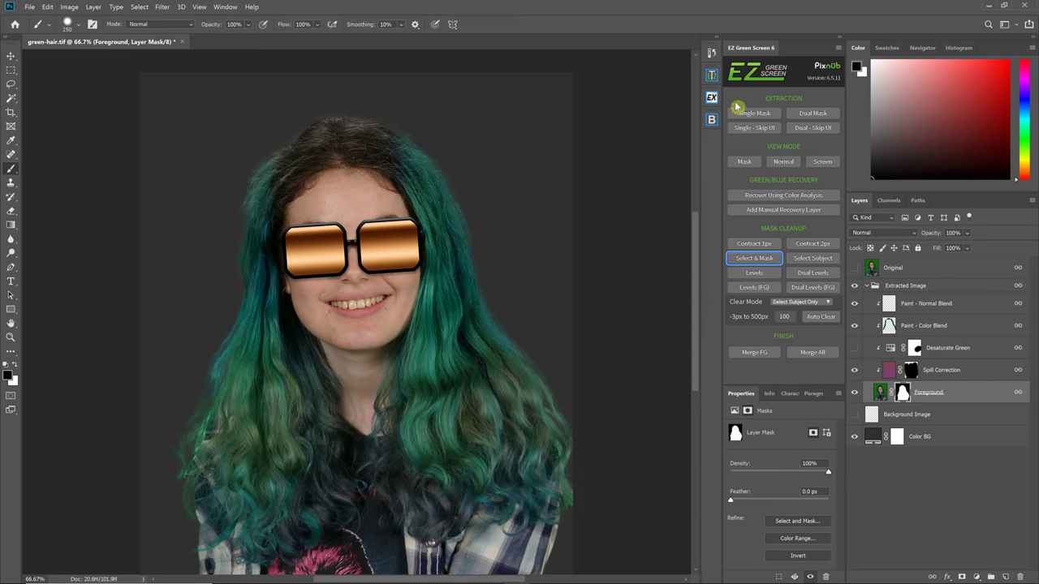
Step: Delete the EZ Green Screen history snapshot and return the document to its opening green-hair.tif state
{"action": "left_click", "coordinate": [710, 54]}
{"action": "scroll", "coordinate": [662, 101], "scroll_direction": "up", "scroll_amount": 10}
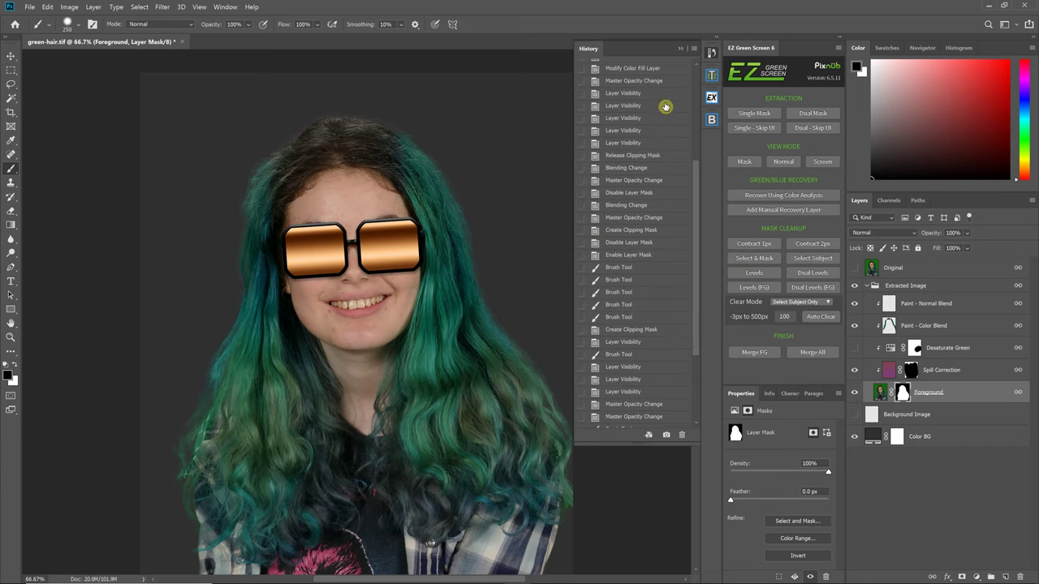
{"action": "left_click", "coordinate": [655, 90]}
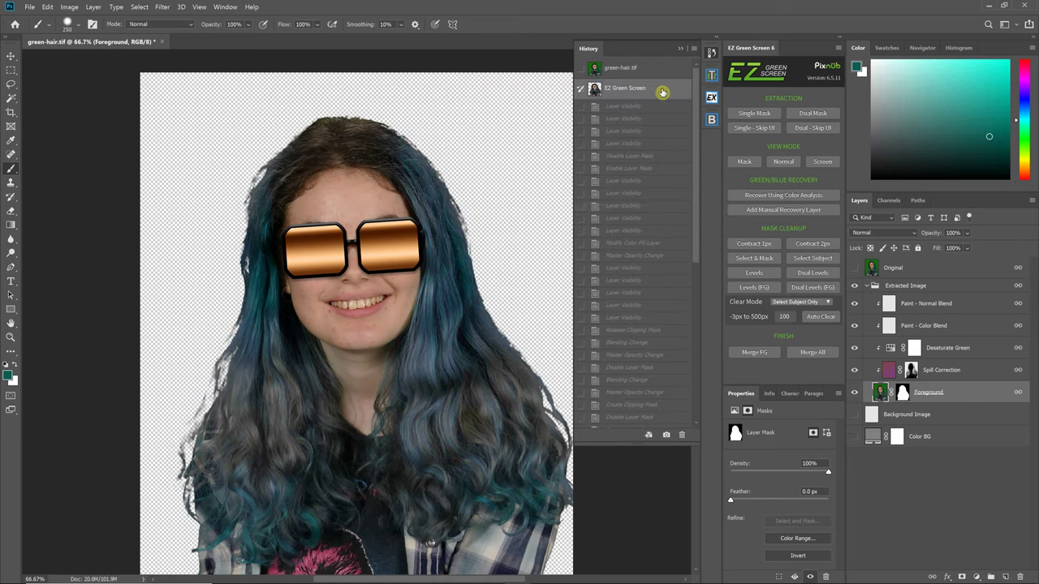
{"action": "left_click_drag", "start_coordinate": [686, 431], "coordinate": [683, 434]}
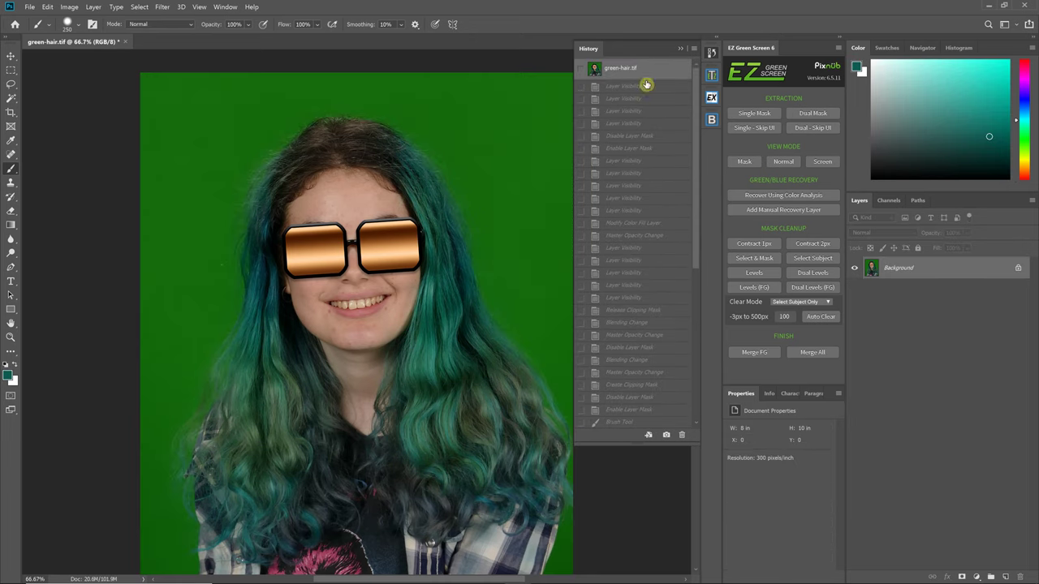
{"action": "left_click", "coordinate": [680, 51]}
Step: Run a Single Mask extraction, compare Foreground Recovery at 100, and apply it with Foreground Recovery at 0
{"action": "left_click", "coordinate": [749, 115]}
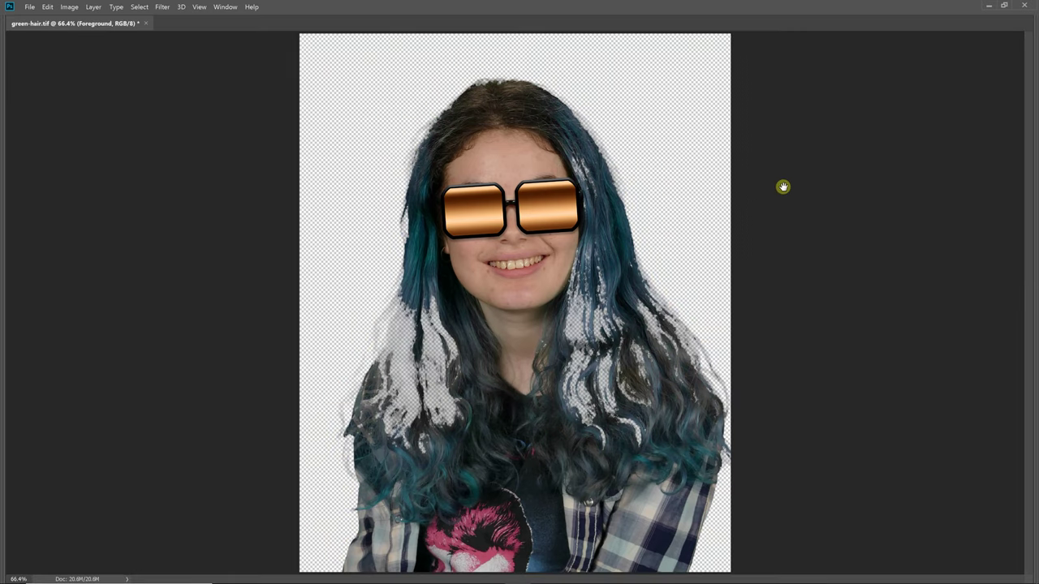
{"action": "left_click", "coordinate": [800, 244]}
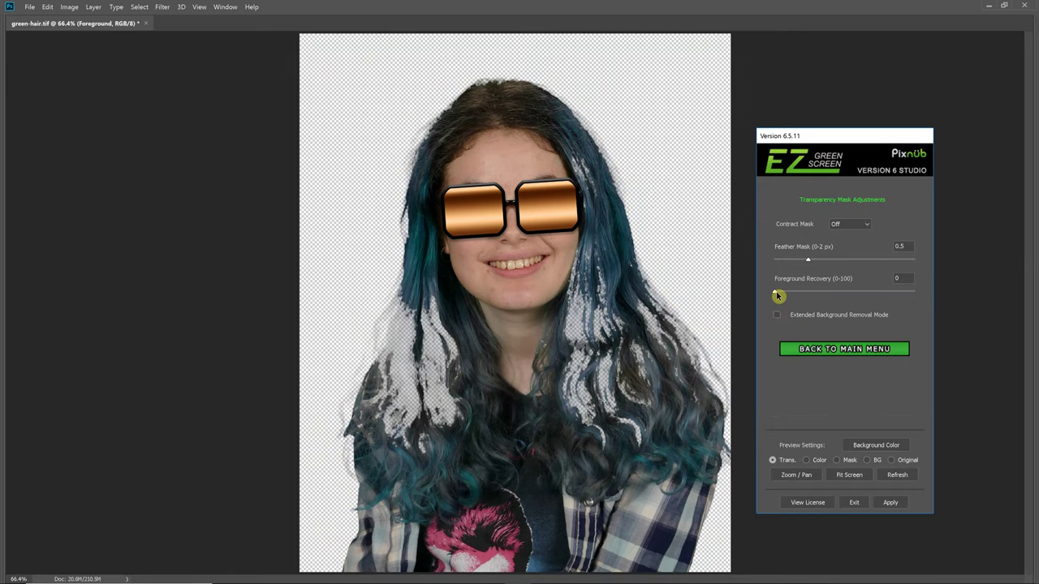
{"action": "left_click_drag", "start_coordinate": [777, 295], "coordinate": [947, 297]}
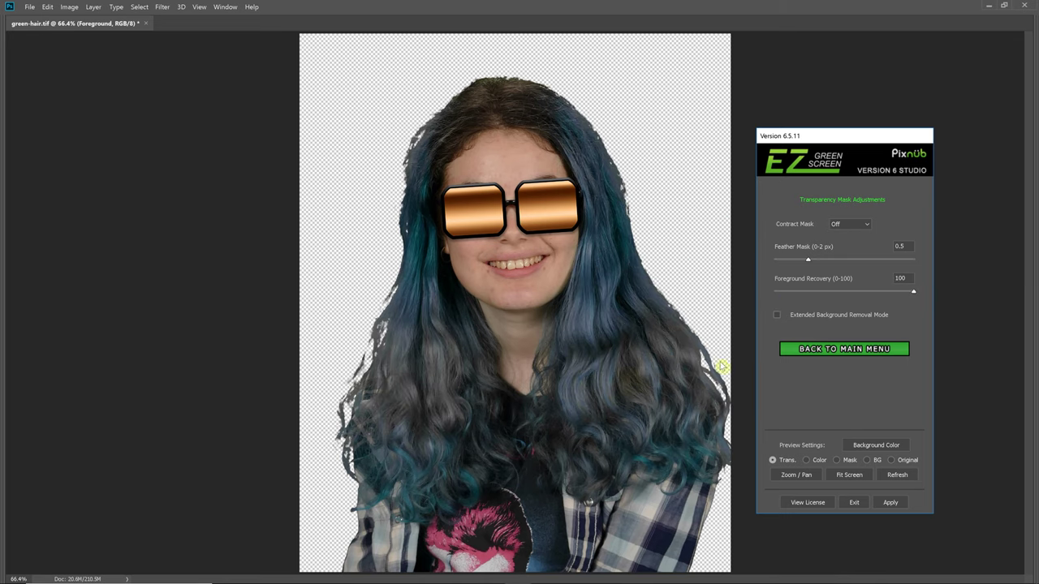
{"action": "left_click_drag", "start_coordinate": [795, 293], "coordinate": [766, 294]}
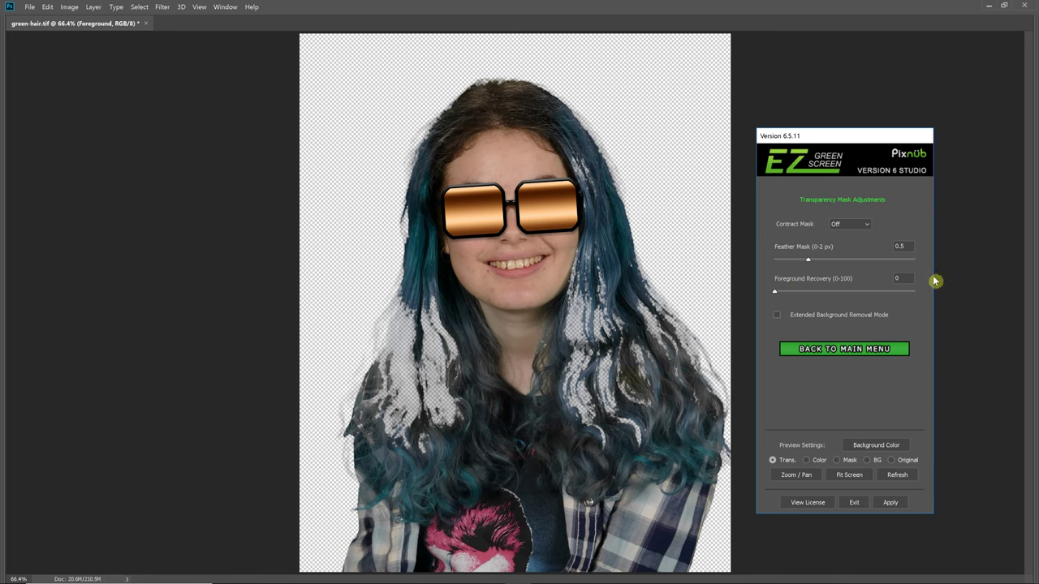
{"action": "left_click", "coordinate": [891, 504]}
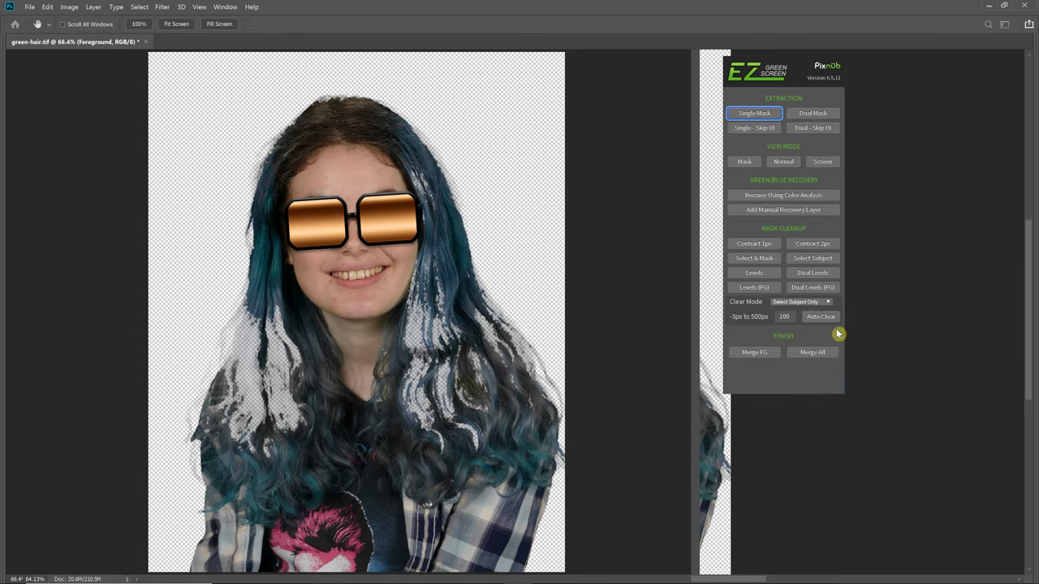
Step: Paint white on the Foreground layer mask to restore the transparent hair on the image's left side
{"action": "left_click", "coordinate": [903, 394]}
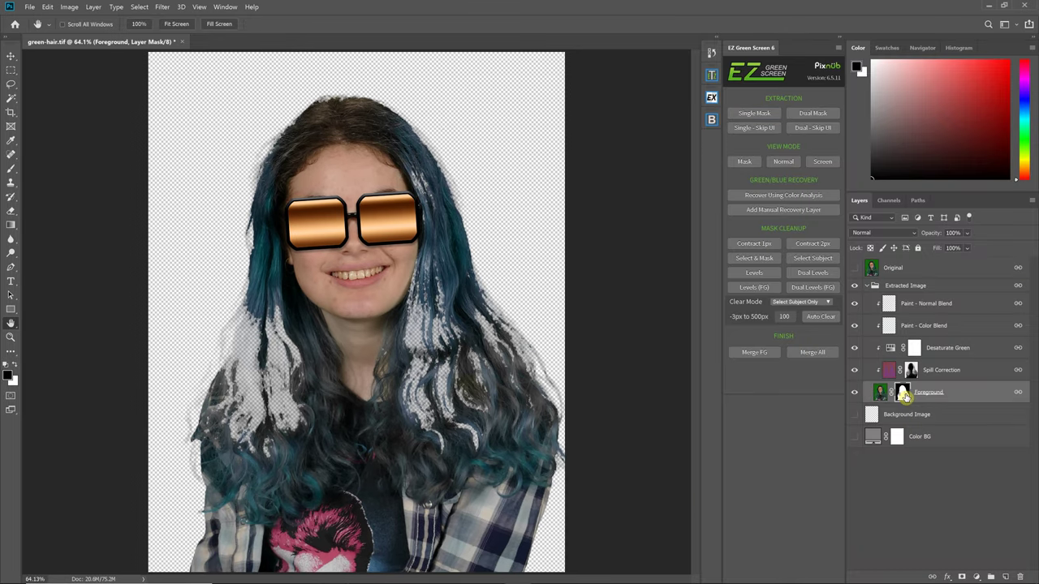
{"action": "left_click", "coordinate": [11, 168]}
{"action": "left_click", "coordinate": [16, 365]}
{"action": "mouse_move", "coordinate": [264, 345]}
{"action": "left_mouse_down"}
{"action": "mouse_move", "coordinate": [258, 407]}
{"action": "mouse_move", "coordinate": [278, 387]}
{"action": "mouse_move", "coordinate": [286, 435]}
{"action": "mouse_move", "coordinate": [272, 297]}
{"action": "mouse_move", "coordinate": [257, 447]}
{"action": "mouse_move", "coordinate": [258, 397]}
{"action": "mouse_move", "coordinate": [242, 437]}
{"action": "mouse_move", "coordinate": [241, 408]}
{"action": "mouse_move", "coordinate": [216, 431]}
{"action": "left_mouse_up"}
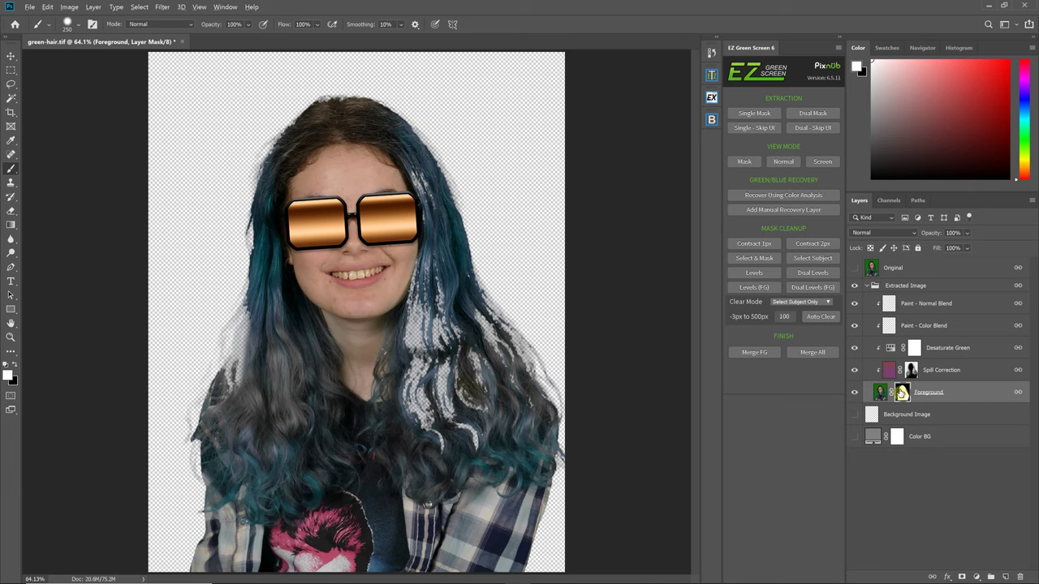
Step: In the Foreground mask view, dodge the highlights at 50% exposure to fill the gray holes inside the hair on both sides
{"action": "left_click", "coordinate": [901, 393], "text": "alt"}
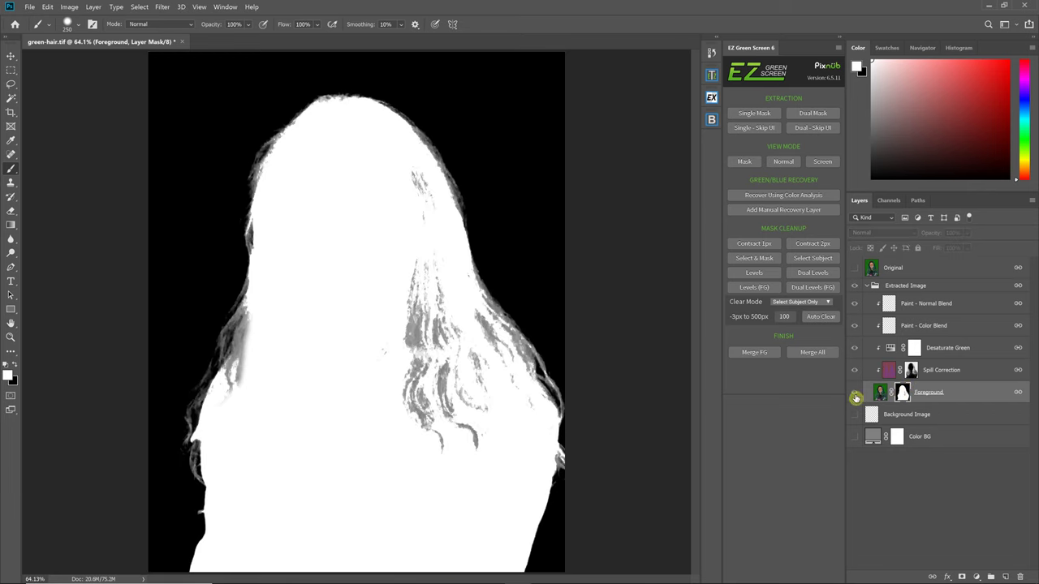
{"action": "mouse_move", "coordinate": [204, 364]}
{"action": "left_mouse_down"}
{"action": "mouse_move", "coordinate": [227, 327]}
{"action": "mouse_move", "coordinate": [236, 374]}
{"action": "mouse_move", "coordinate": [249, 364]}
{"action": "mouse_move", "coordinate": [245, 283]}
{"action": "mouse_move", "coordinate": [257, 315]}
{"action": "mouse_move", "coordinate": [269, 308]}
{"action": "mouse_move", "coordinate": [260, 370]}
{"action": "mouse_move", "coordinate": [252, 329]}
{"action": "mouse_move", "coordinate": [243, 348]}
{"action": "mouse_move", "coordinate": [250, 335]}
{"action": "mouse_move", "coordinate": [250, 390]}
{"action": "mouse_move", "coordinate": [233, 296]}
{"action": "mouse_move", "coordinate": [264, 375]}
{"action": "mouse_move", "coordinate": [245, 349]}
{"action": "left_mouse_up"}
{"action": "left_click", "coordinate": [12, 255]}
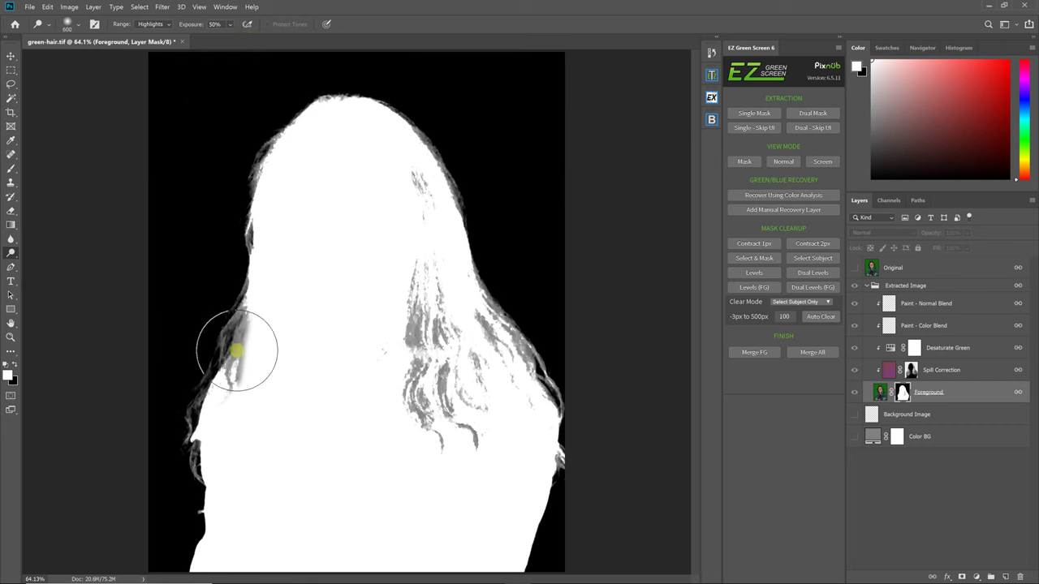
{"action": "mouse_move", "coordinate": [238, 421]}
{"action": "left_mouse_down"}
{"action": "mouse_move", "coordinate": [231, 318]}
{"action": "mouse_move", "coordinate": [209, 316]}
{"action": "mouse_move", "coordinate": [218, 366]}
{"action": "mouse_move", "coordinate": [212, 324]}
{"action": "mouse_move", "coordinate": [231, 360]}
{"action": "mouse_move", "coordinate": [232, 308]}
{"action": "left_mouse_up"}
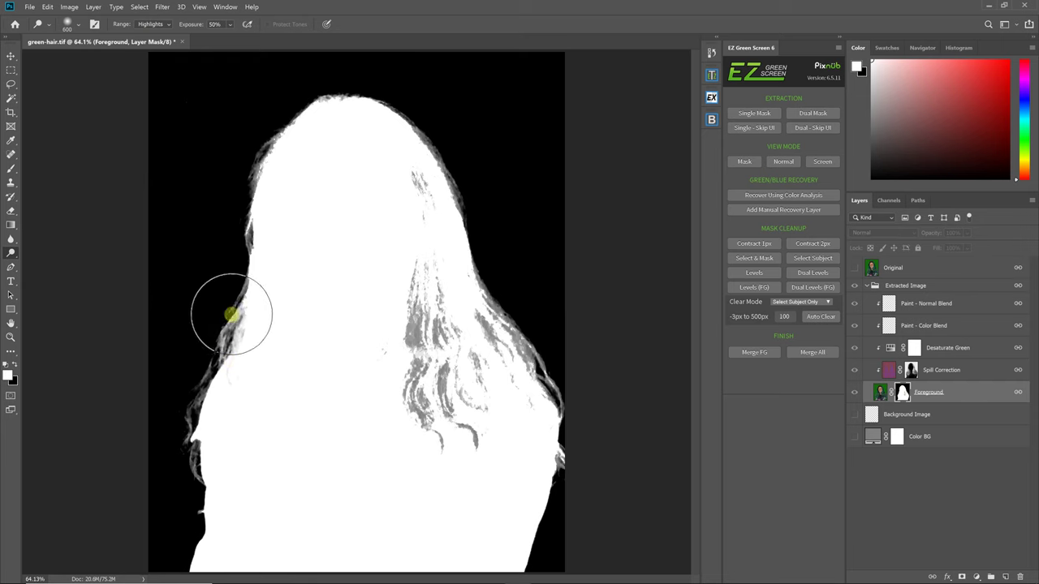
{"action": "mouse_move", "coordinate": [429, 355]}
{"action": "left_mouse_down"}
{"action": "mouse_move", "coordinate": [425, 399]}
{"action": "mouse_move", "coordinate": [413, 273]}
{"action": "mouse_move", "coordinate": [427, 348]}
{"action": "mouse_move", "coordinate": [429, 290]}
{"action": "mouse_move", "coordinate": [401, 169]}
{"action": "mouse_move", "coordinate": [394, 189]}
{"action": "mouse_move", "coordinate": [470, 418]}
{"action": "mouse_move", "coordinate": [469, 322]}
{"action": "left_mouse_up"}
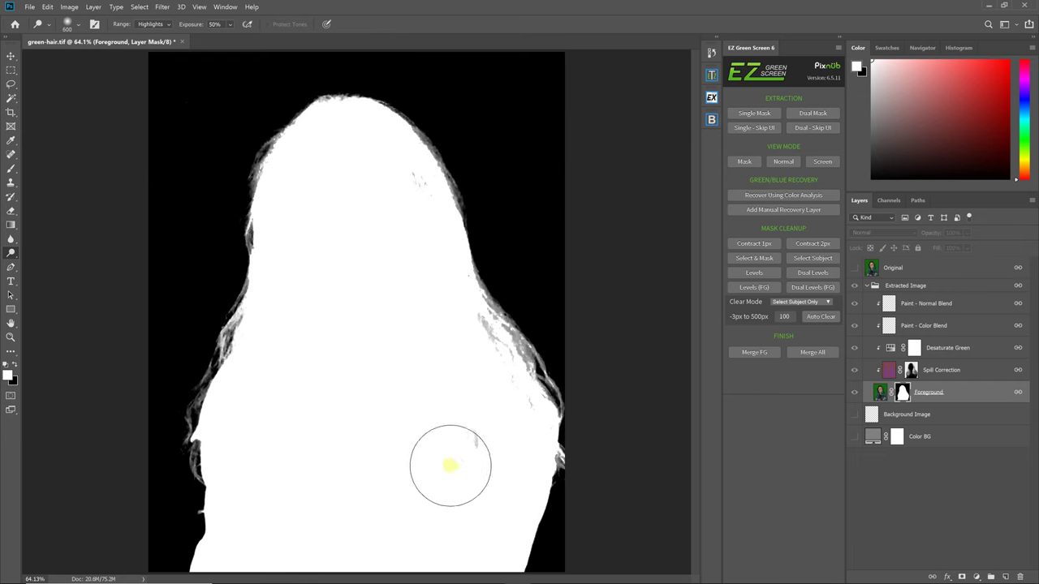
{"action": "mouse_move", "coordinate": [395, 408]}
{"action": "left_mouse_down"}
{"action": "mouse_move", "coordinate": [479, 470]}
{"action": "mouse_move", "coordinate": [483, 439]}
{"action": "mouse_move", "coordinate": [530, 381]}
{"action": "mouse_move", "coordinate": [390, 252]}
{"action": "mouse_move", "coordinate": [485, 338]}
{"action": "mouse_move", "coordinate": [492, 376]}
{"action": "mouse_move", "coordinate": [467, 338]}
{"action": "mouse_move", "coordinate": [495, 414]}
{"action": "mouse_move", "coordinate": [467, 363]}
{"action": "mouse_move", "coordinate": [479, 359]}
{"action": "mouse_move", "coordinate": [490, 400]}
{"action": "mouse_move", "coordinate": [486, 337]}
{"action": "mouse_move", "coordinate": [495, 350]}
{"action": "mouse_move", "coordinate": [497, 332]}
{"action": "mouse_move", "coordinate": [508, 357]}
{"action": "left_mouse_up"}
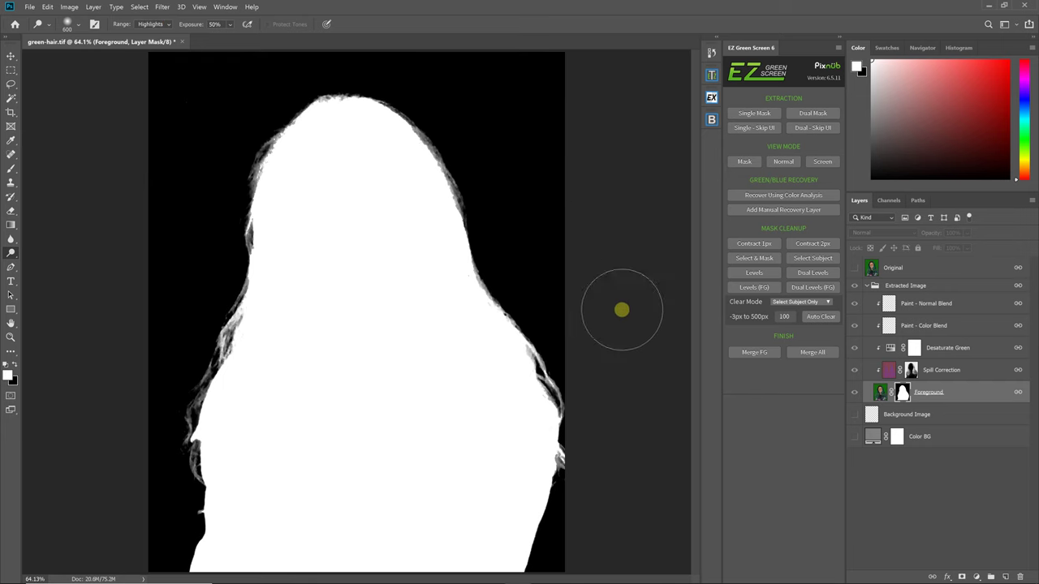
{"action": "left_click", "coordinate": [881, 396]}
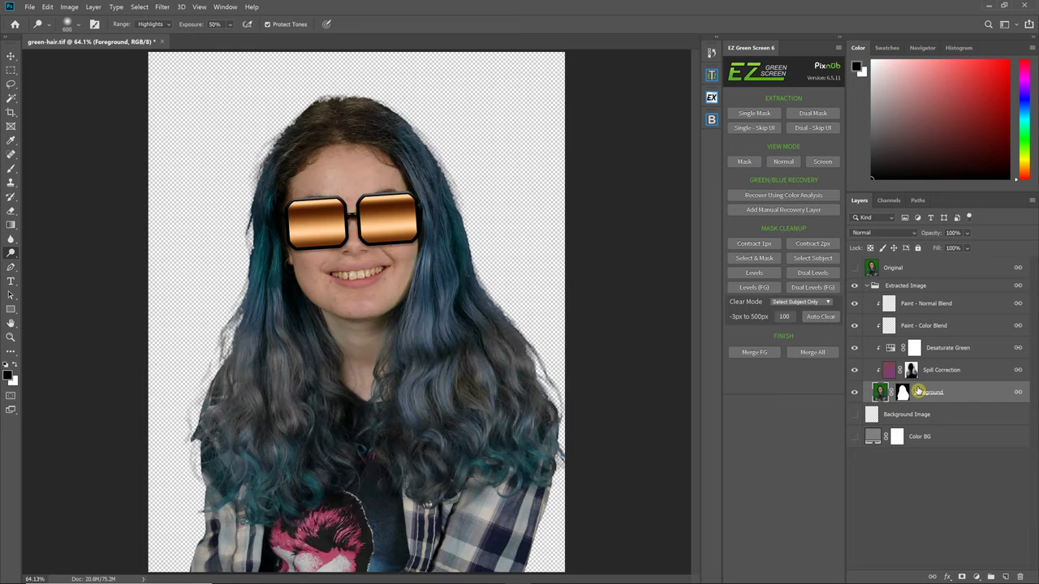
Step: Refine the Foreground layer mask with Select and Mask, using a 48 px Smart Radius and Layer Mask output
{"action": "right_click", "coordinate": [903, 393]}
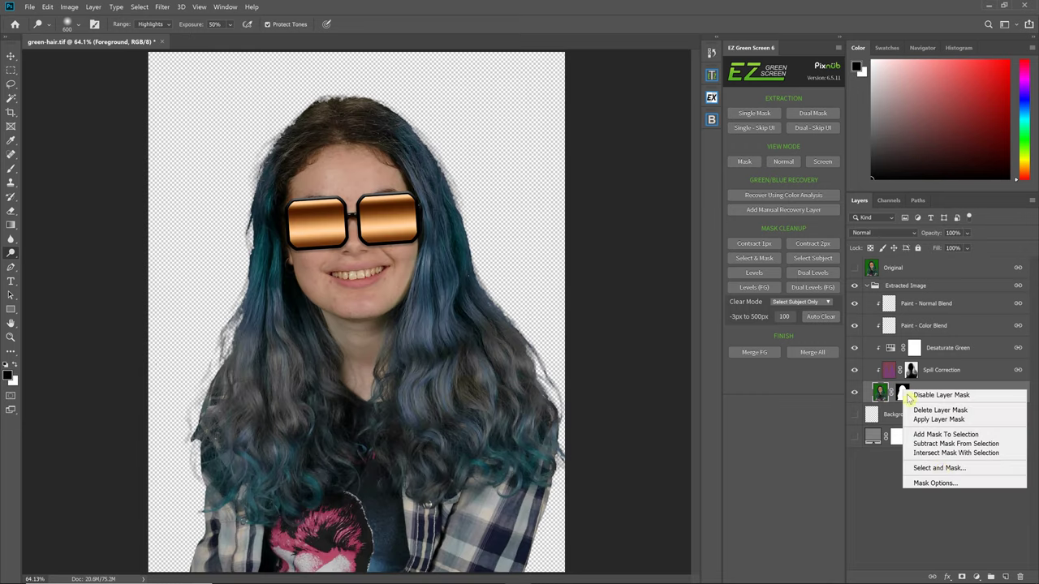
{"action": "left_click", "coordinate": [940, 468]}
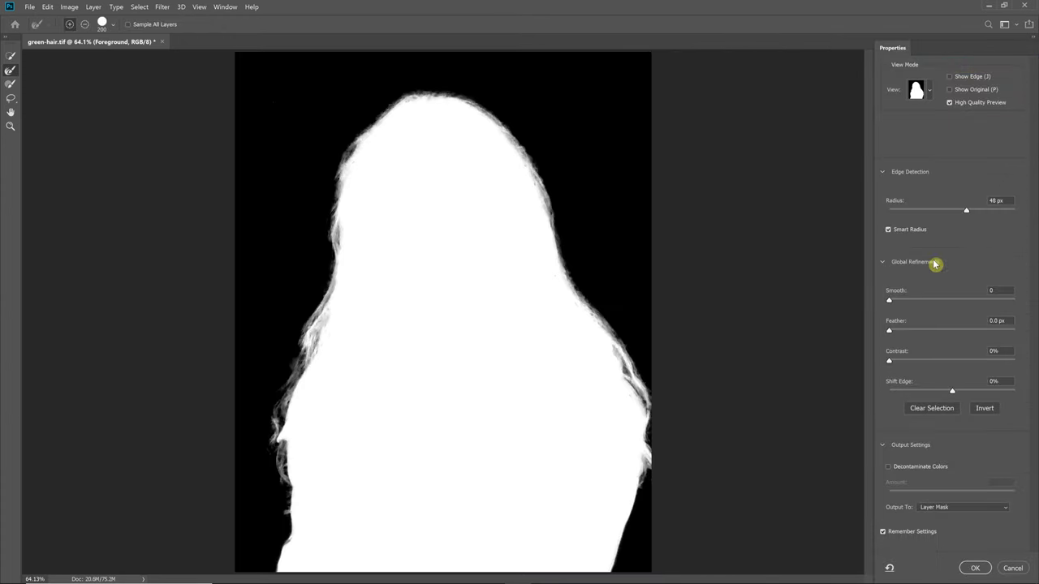
{"action": "left_click", "coordinate": [974, 568]}
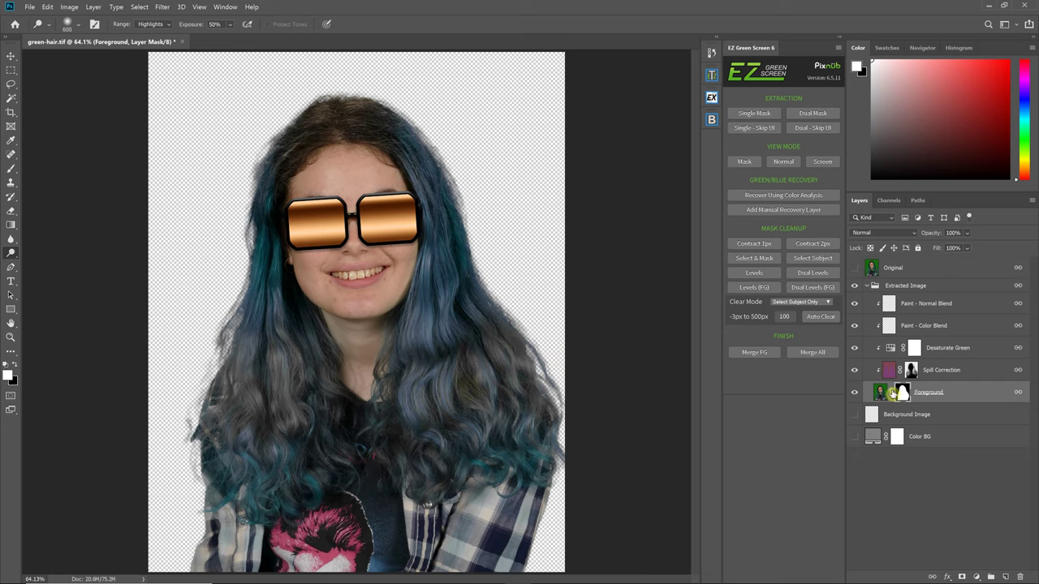
Step: Revert the document to the EZ Green Screen history snapshot
{"action": "left_click", "coordinate": [711, 53]}
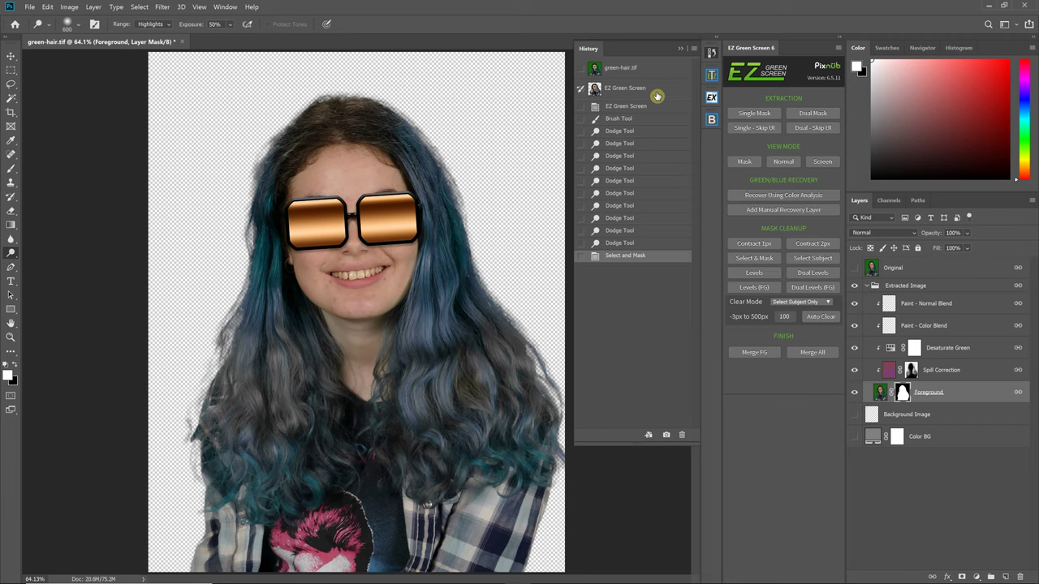
{"action": "left_click", "coordinate": [657, 91]}
{"action": "left_click", "coordinate": [683, 51]}
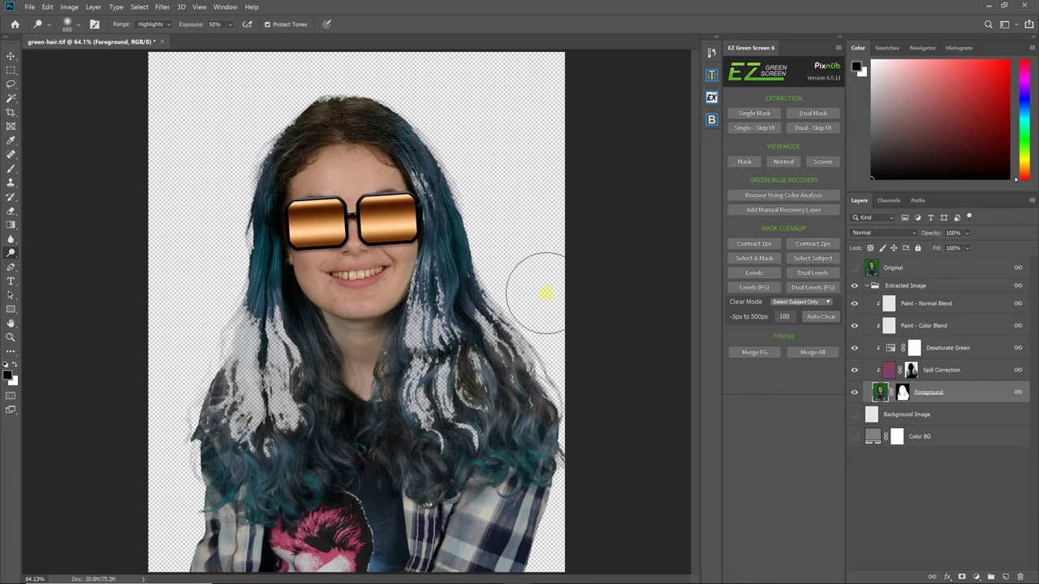
Step: Show and select the Original layer, and start a Color Range selection on it
{"action": "left_click", "coordinate": [901, 397]}
{"action": "left_click", "coordinate": [844, 307]}
{"action": "left_click", "coordinate": [854, 268]}
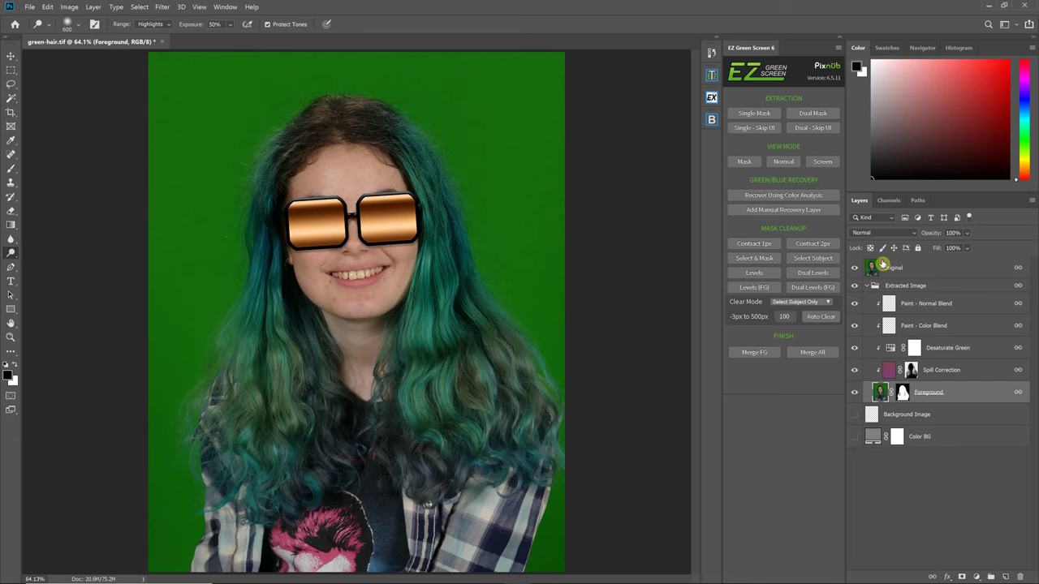
{"action": "left_click", "coordinate": [905, 268]}
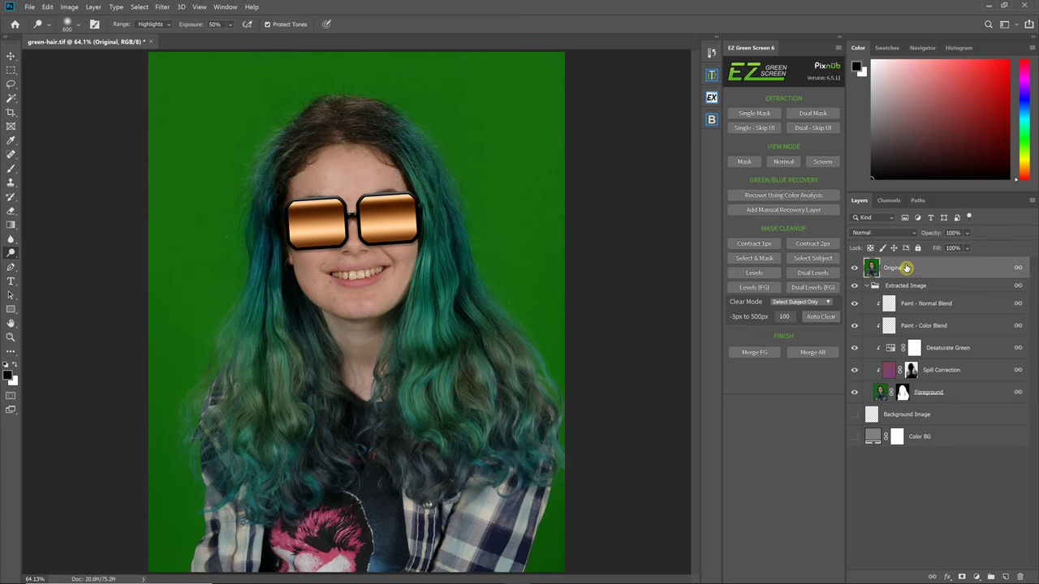
{"action": "left_click", "coordinate": [139, 7]}
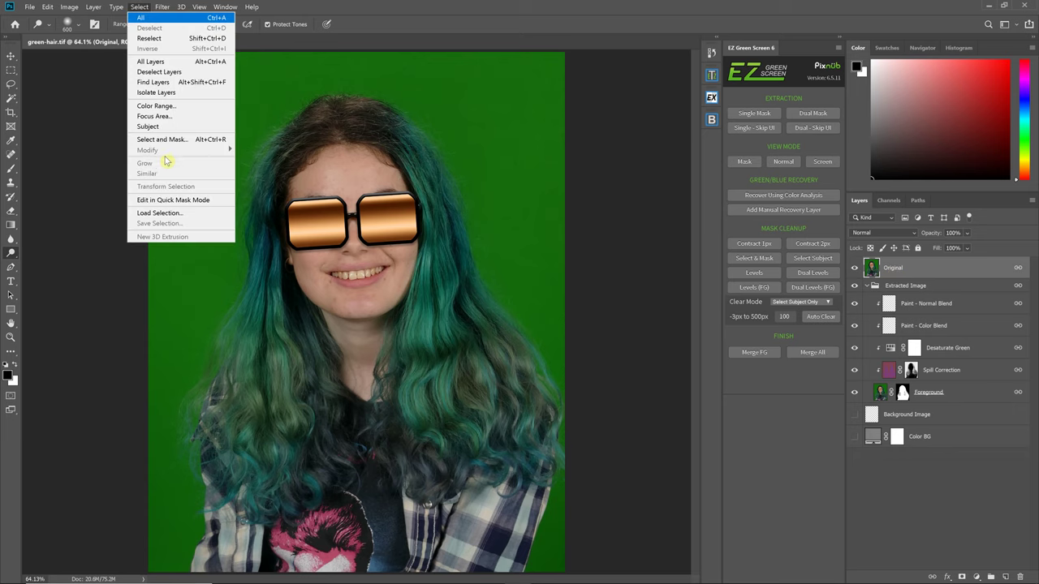
{"action": "left_click", "coordinate": [156, 105]}
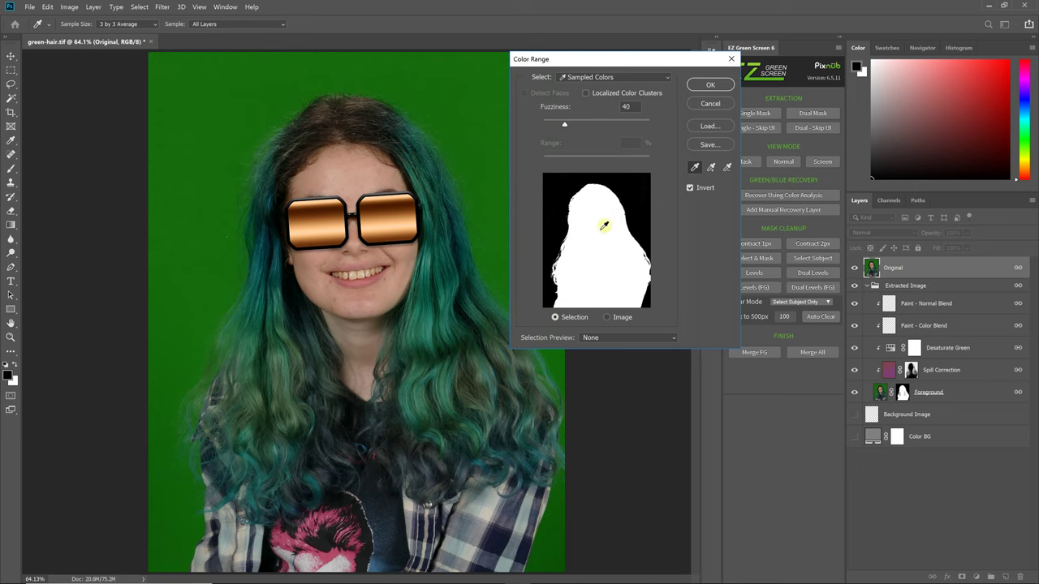
Step: Try sampling skin and hair tones for the Color Range selection
{"action": "left_click", "coordinate": [594, 208]}
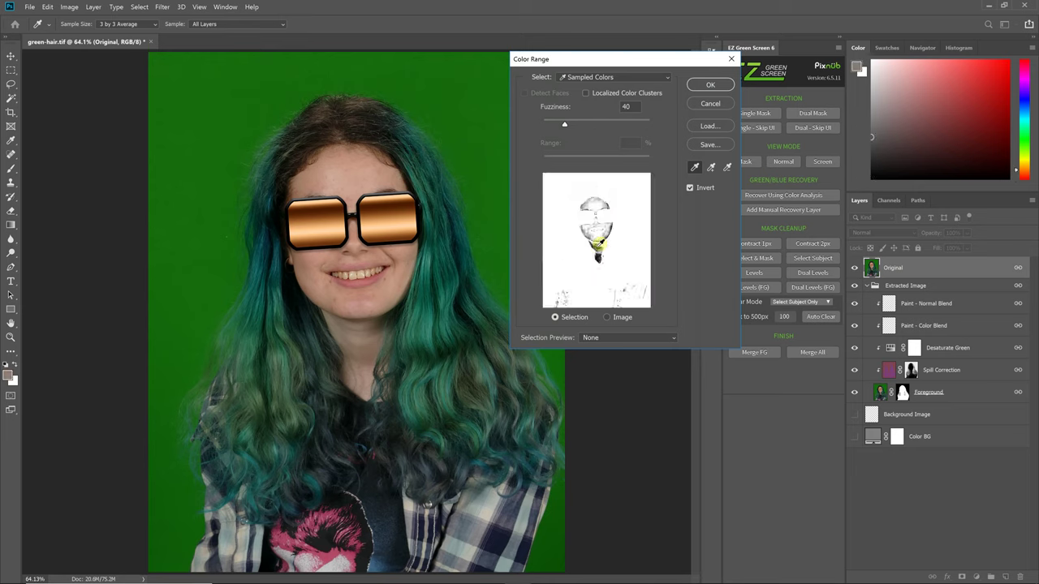
{"action": "left_click", "coordinate": [600, 247]}
{"action": "left_click", "coordinate": [585, 280]}
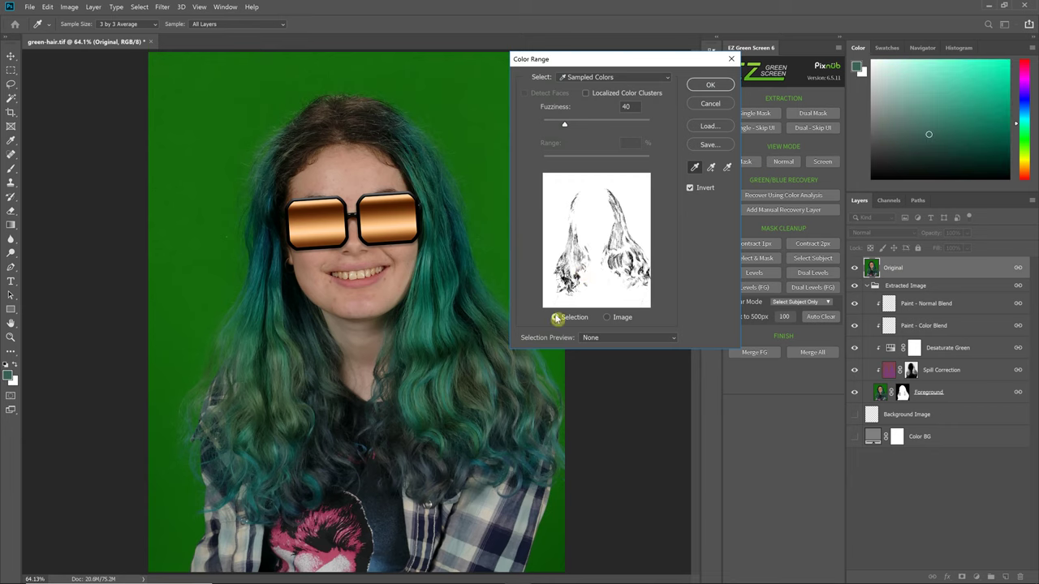
Step: Sample the green background with Invert on, and turn the resulting subject selection into a layer mask on the Original layer
{"action": "left_click", "coordinate": [557, 194]}
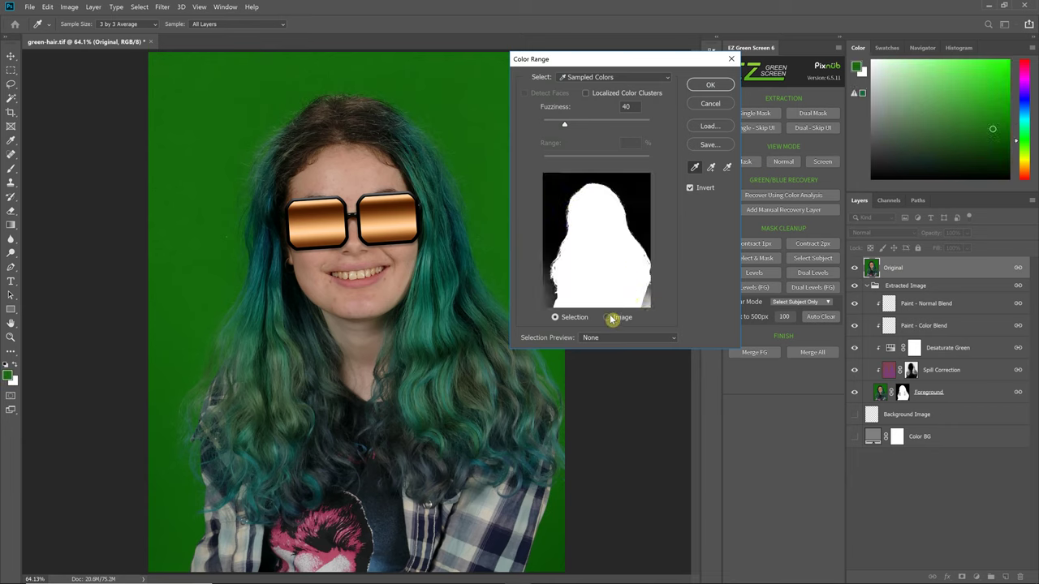
{"action": "left_click", "coordinate": [550, 297]}
{"action": "left_click", "coordinate": [653, 304]}
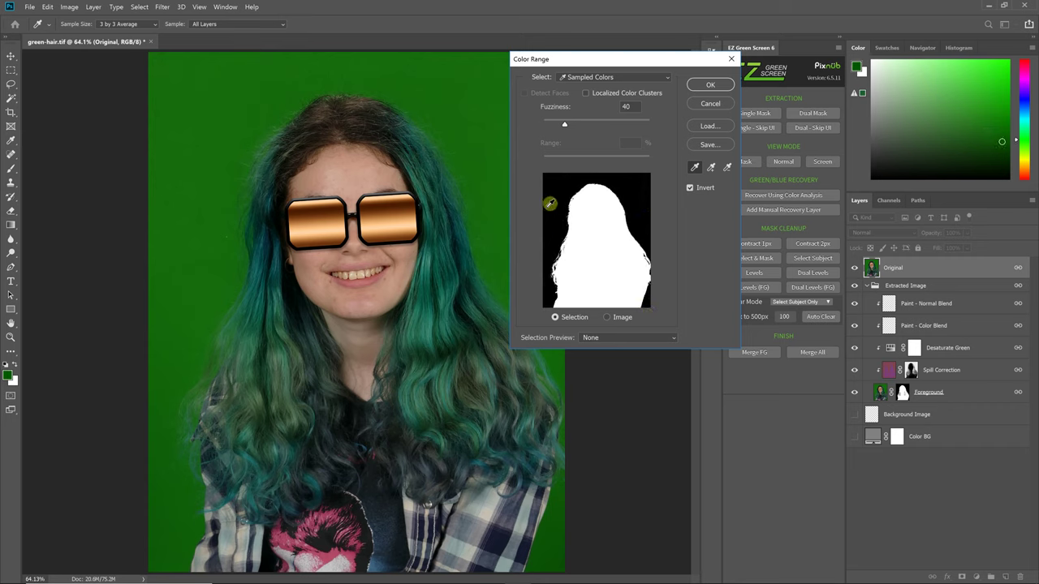
{"action": "left_click", "coordinate": [690, 188]}
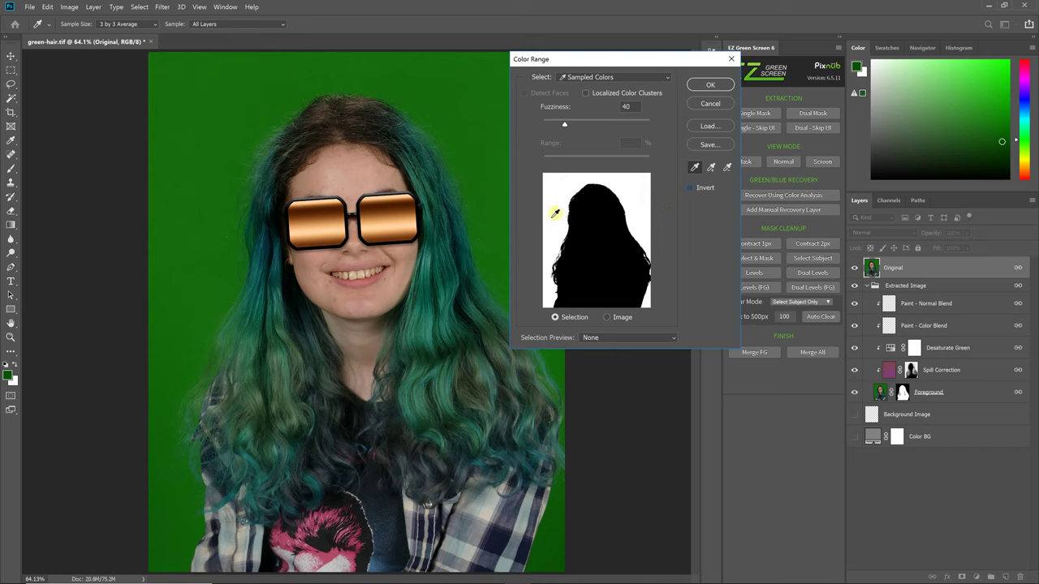
{"action": "left_click", "coordinate": [690, 188]}
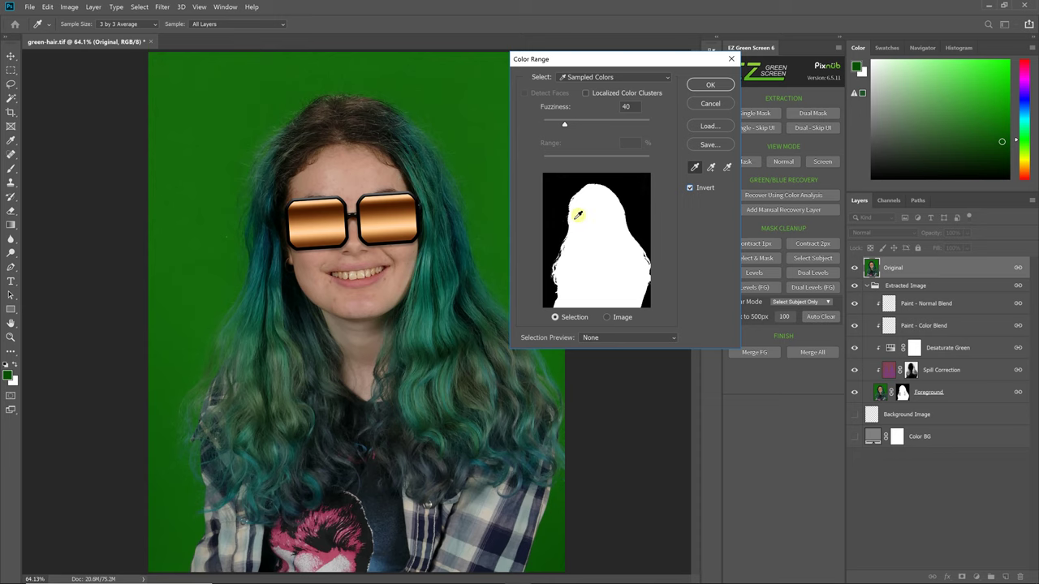
{"action": "left_click", "coordinate": [710, 85]}
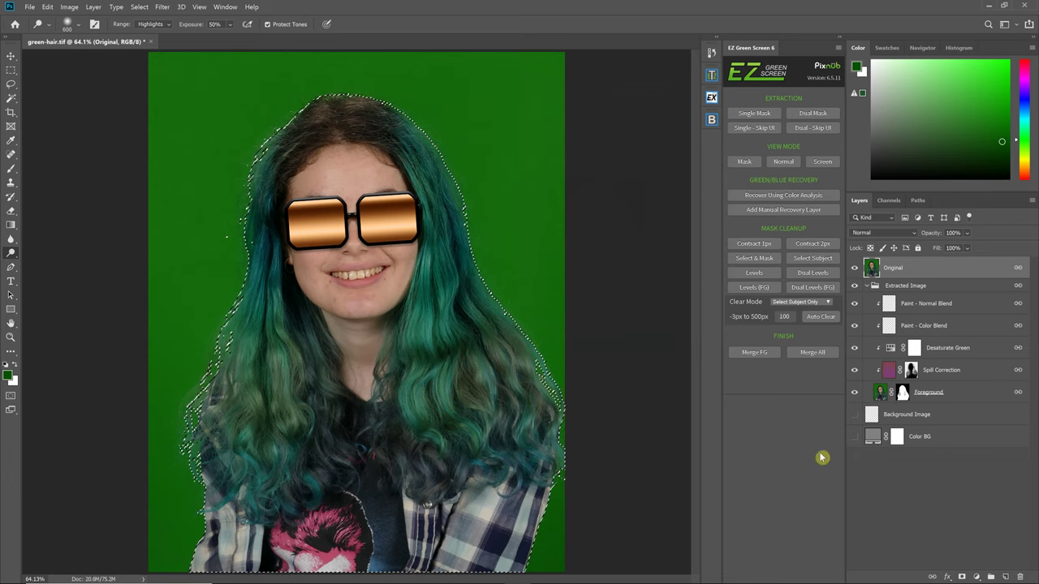
{"action": "left_click", "coordinate": [960, 578]}
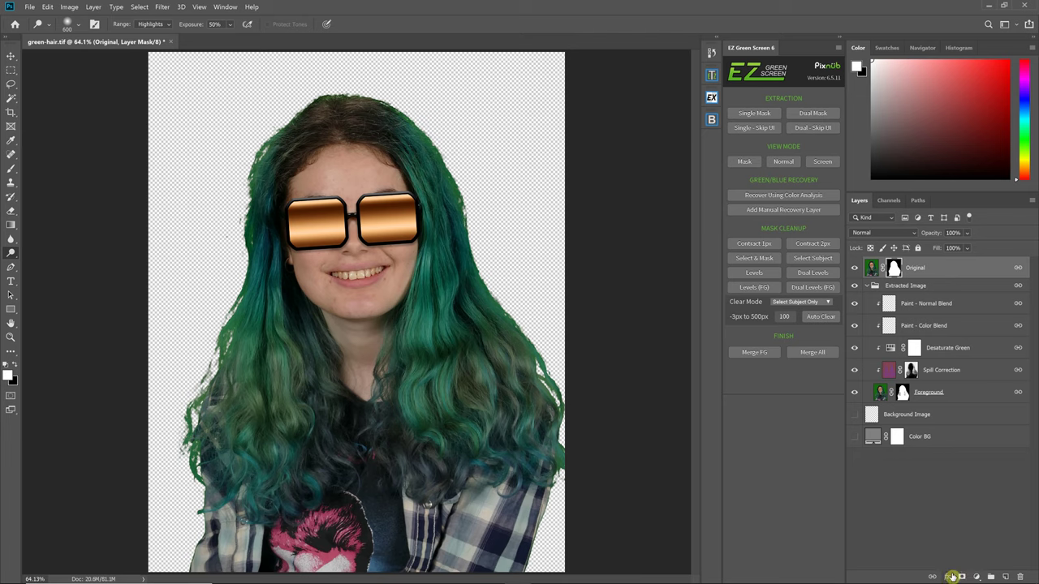
Step: Show the Color BG layer and set its fill to dark gray 292929
{"action": "left_click", "coordinate": [854, 440]}
{"action": "double_click", "coordinate": [873, 437]}
{"action": "left_click", "coordinate": [524, 265]}
{"action": "left_click", "coordinate": [524, 266]}
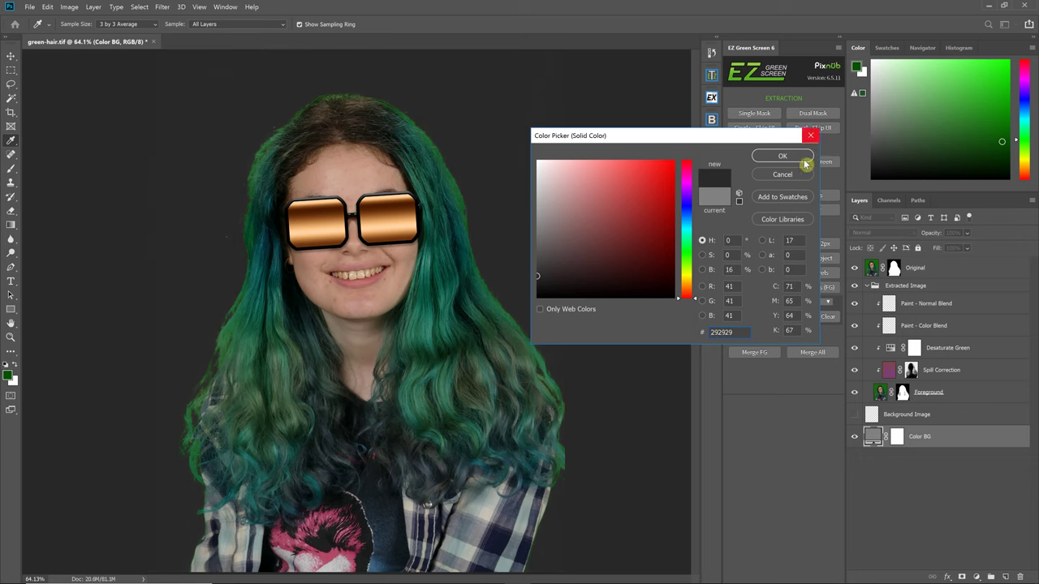
{"action": "left_click", "coordinate": [802, 158]}
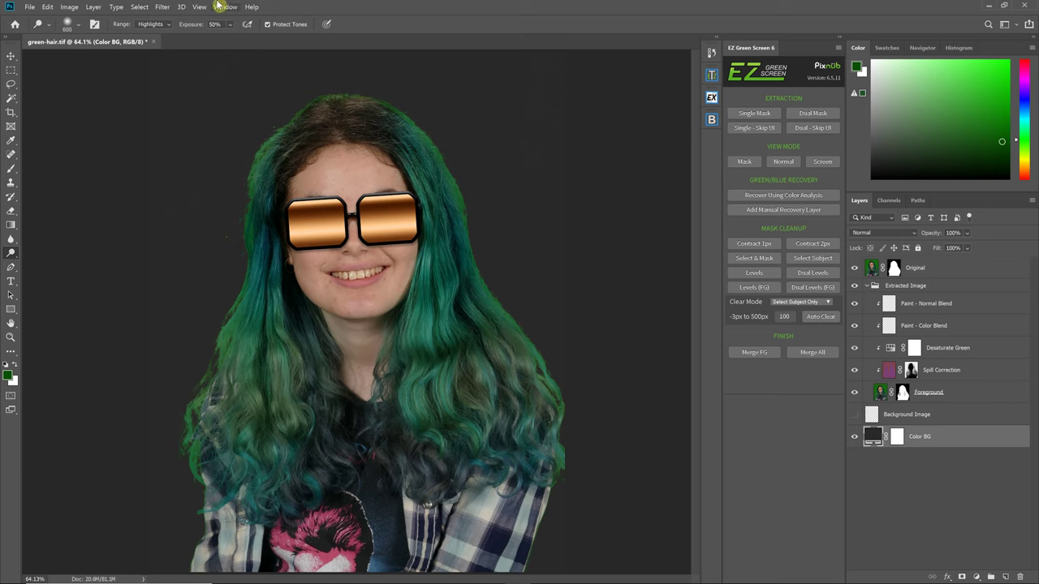
{"action": "left_click", "coordinate": [140, 7]}
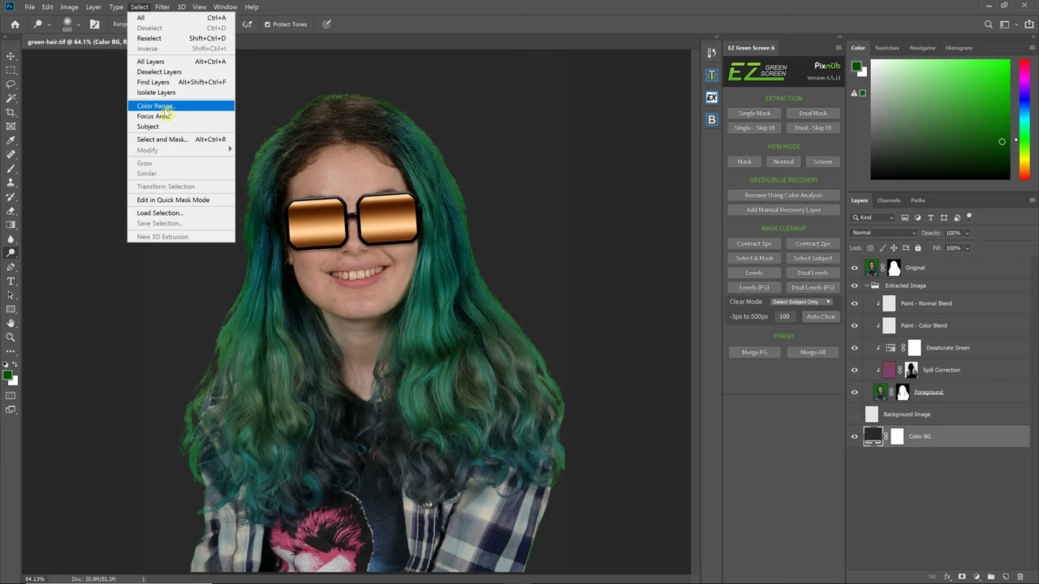
{"action": "left_click", "coordinate": [161, 107]}
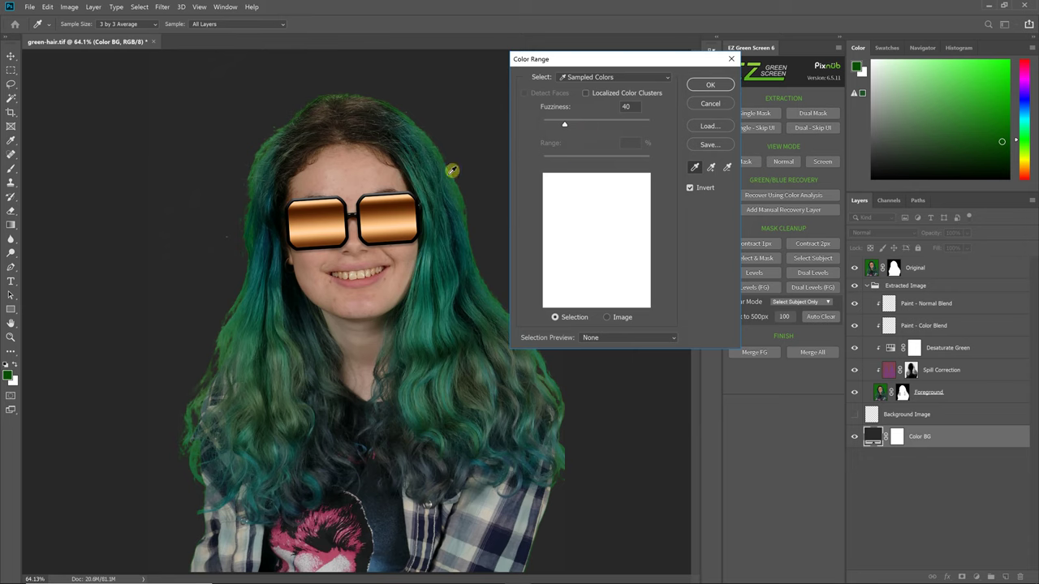
{"action": "left_click", "coordinate": [704, 105]}
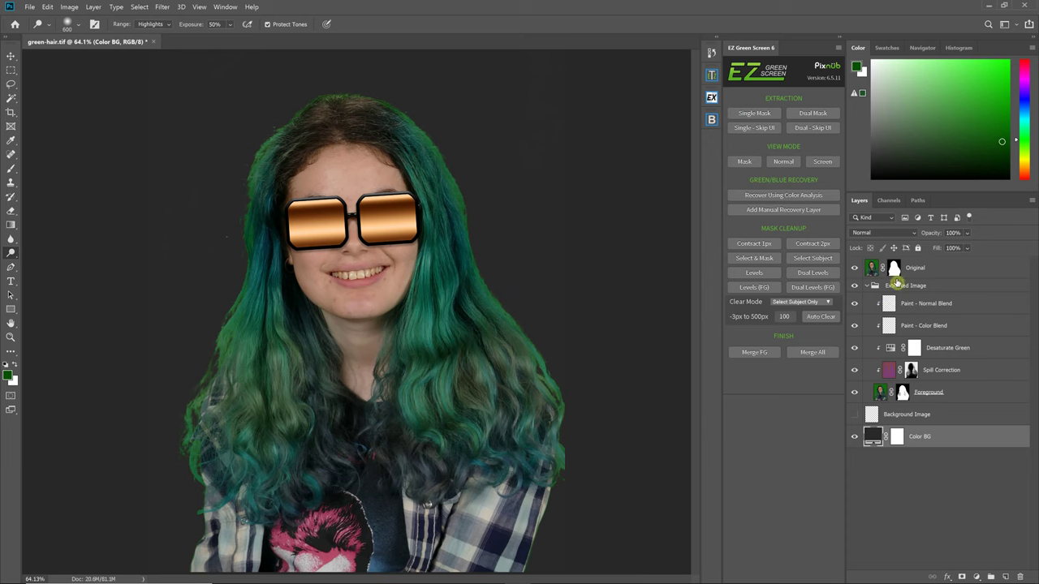
Step: Delete the Foreground layer's existing mask without applying it
{"action": "left_click", "coordinate": [855, 286]}
{"action": "left_click", "coordinate": [902, 392]}
{"action": "left_click_drag", "start_coordinate": [916, 393], "coordinate": [1021, 576]}
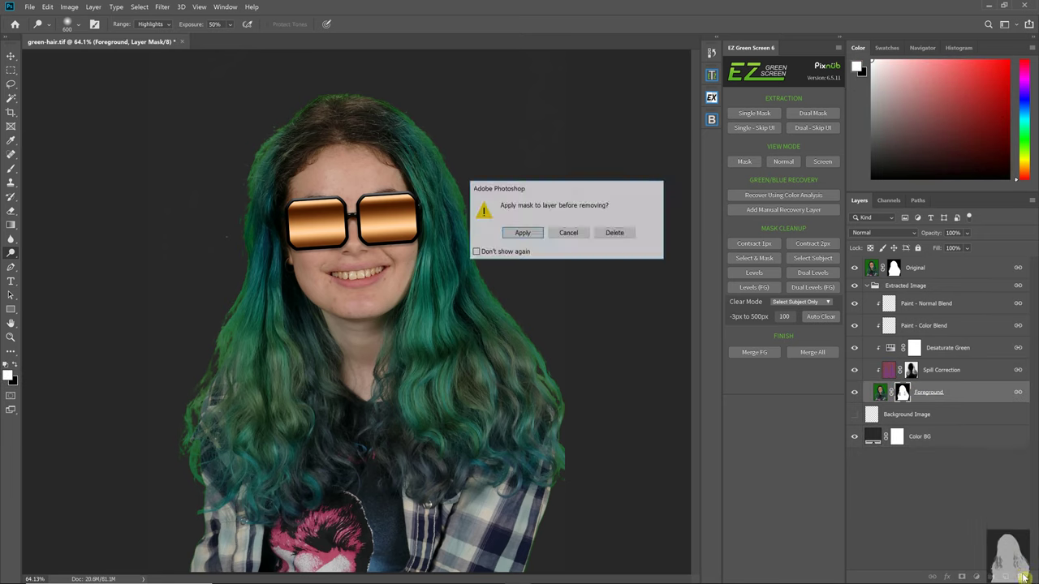
{"action": "left_click", "coordinate": [621, 233]}
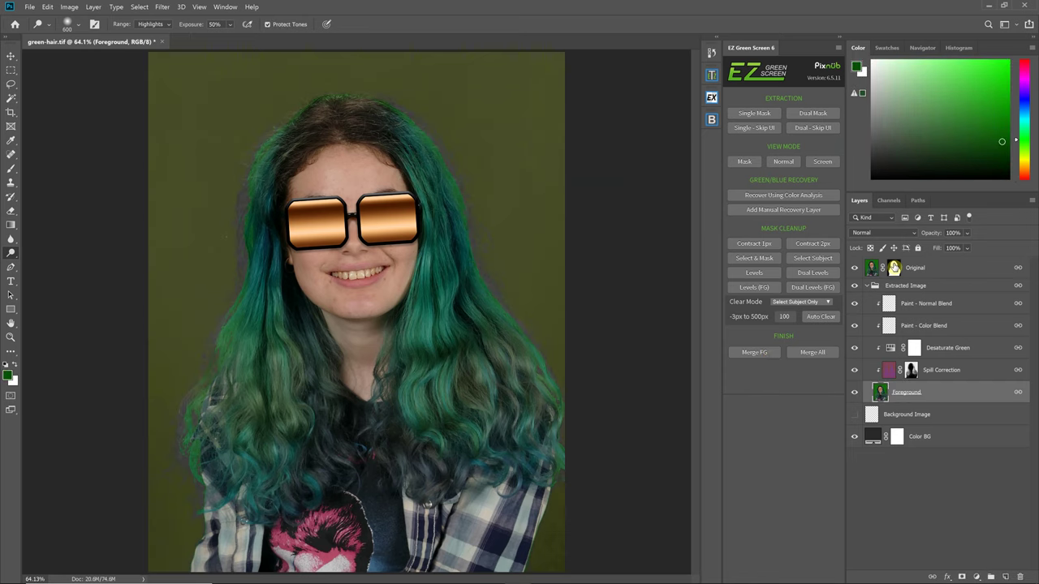
Step: Move the Original layer's mask onto the Foreground layer and hide the Original layer
{"action": "left_click", "coordinate": [894, 268]}
{"action": "left_click_drag", "start_coordinate": [893, 270], "coordinate": [921, 394]}
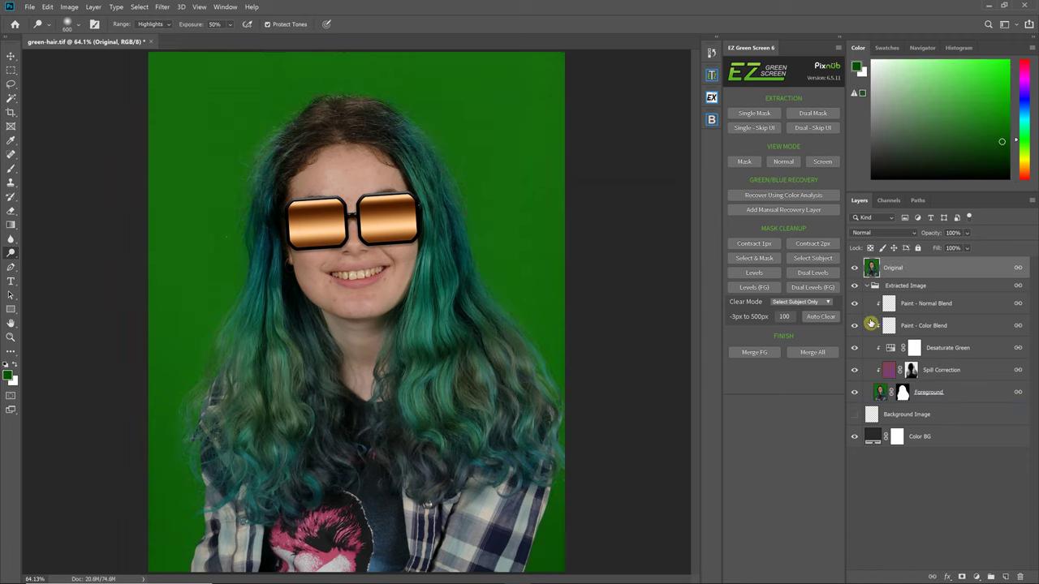
{"action": "left_click", "coordinate": [855, 268]}
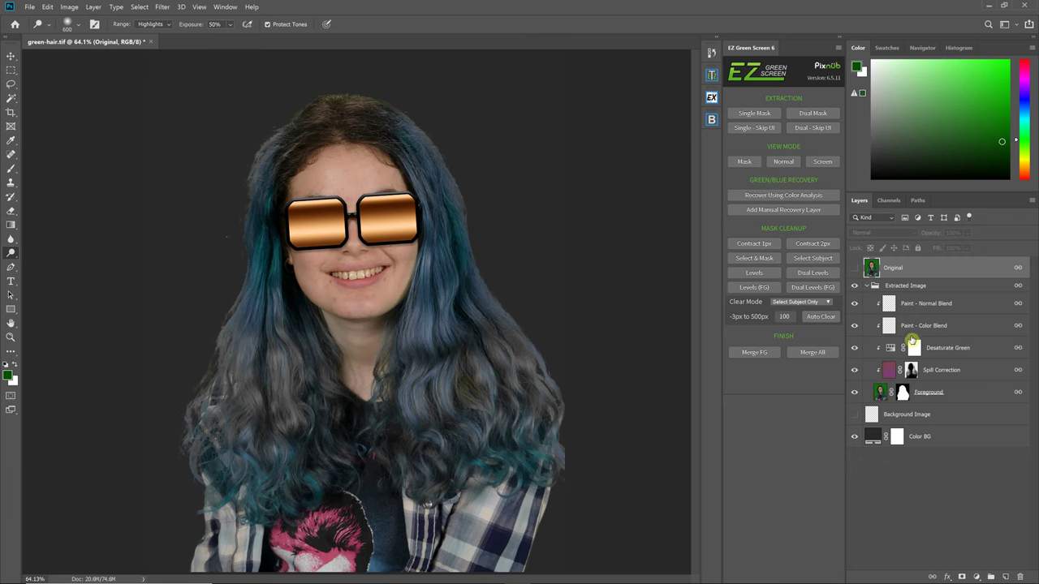
Step: Refine the Foreground layer's mask with Select and Mask, using a 48 px Smart Radius and output to Layer Mask
{"action": "left_click", "coordinate": [902, 395]}
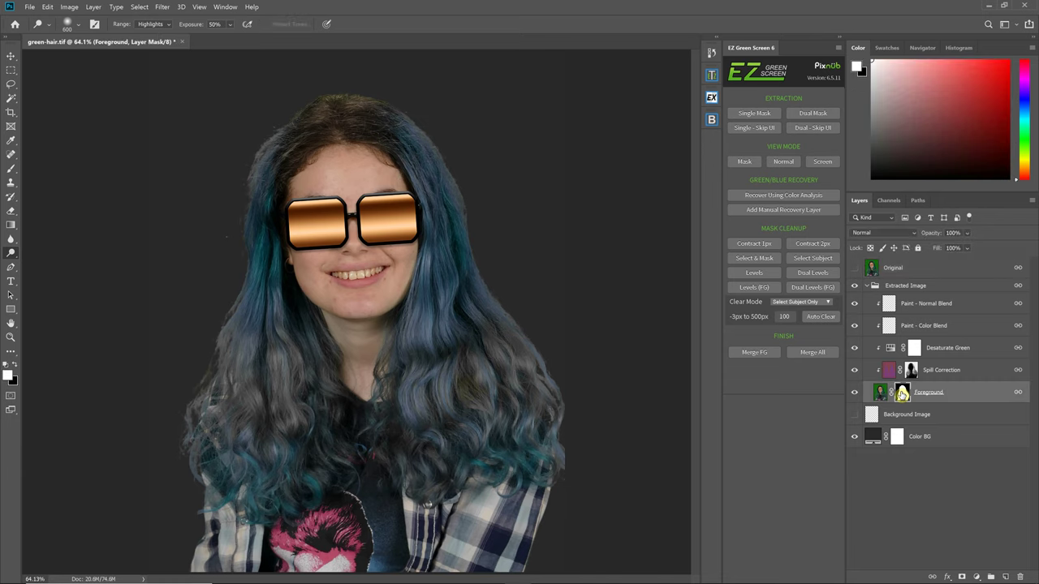
{"action": "right_click", "coordinate": [902, 394]}
{"action": "left_click", "coordinate": [933, 470]}
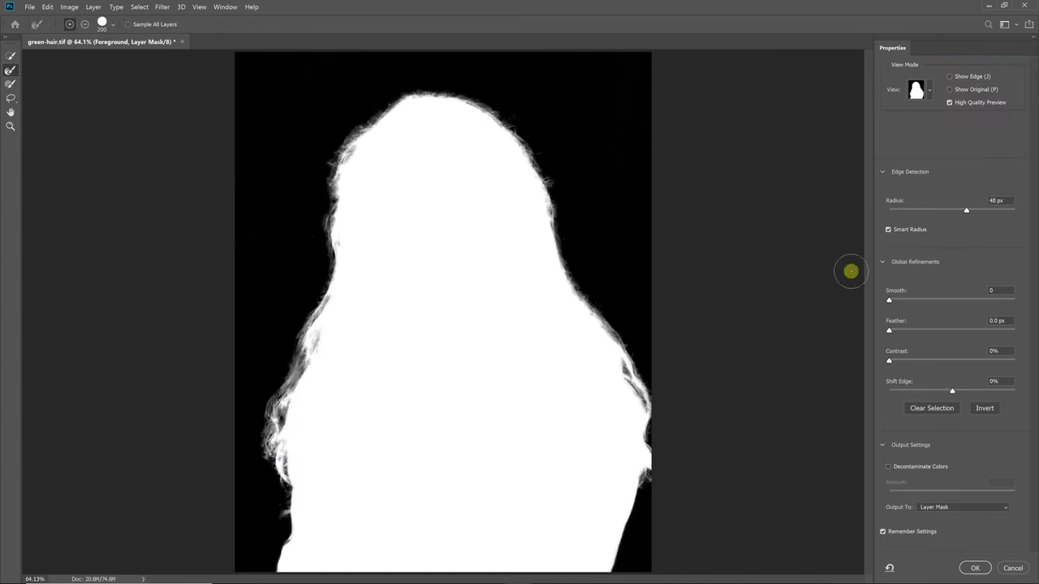
{"action": "left_click", "coordinate": [973, 568]}
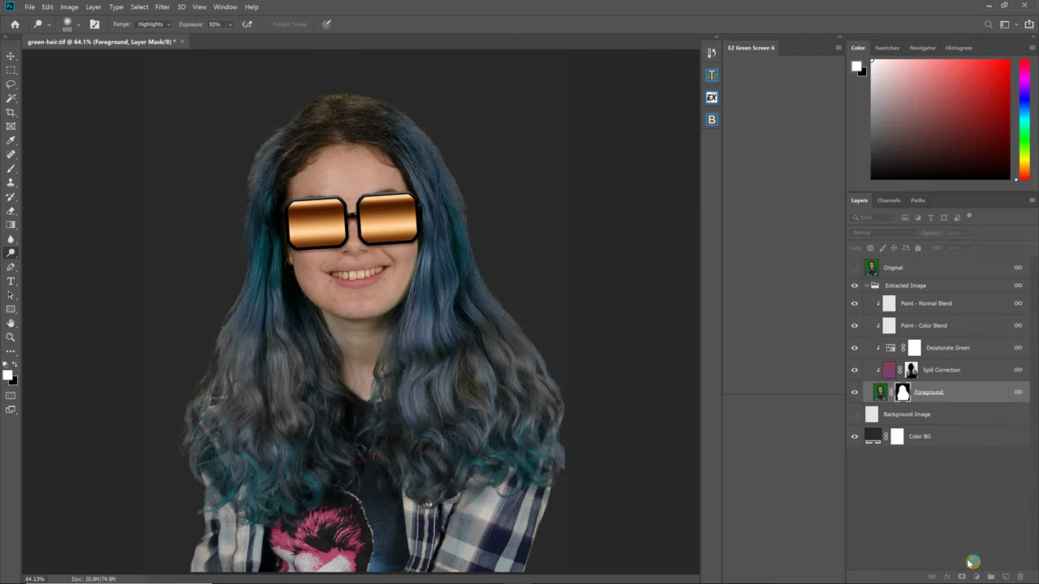
Step: Try stroking the hair on the Spill Correction mask with the Dodge tool, and hide the Desaturate Green layer
{"action": "left_click", "coordinate": [912, 370]}
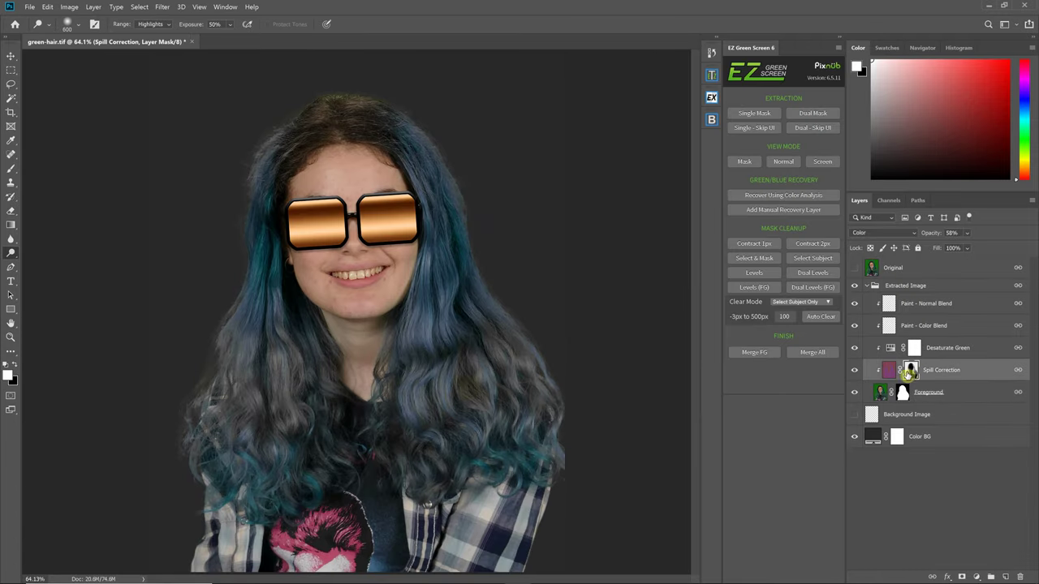
{"action": "left_click", "coordinate": [17, 364]}
{"action": "mouse_move", "coordinate": [400, 279]}
{"action": "left_mouse_down"}
{"action": "mouse_move", "coordinate": [458, 312]}
{"action": "mouse_move", "coordinate": [445, 352]}
{"action": "left_mouse_up"}
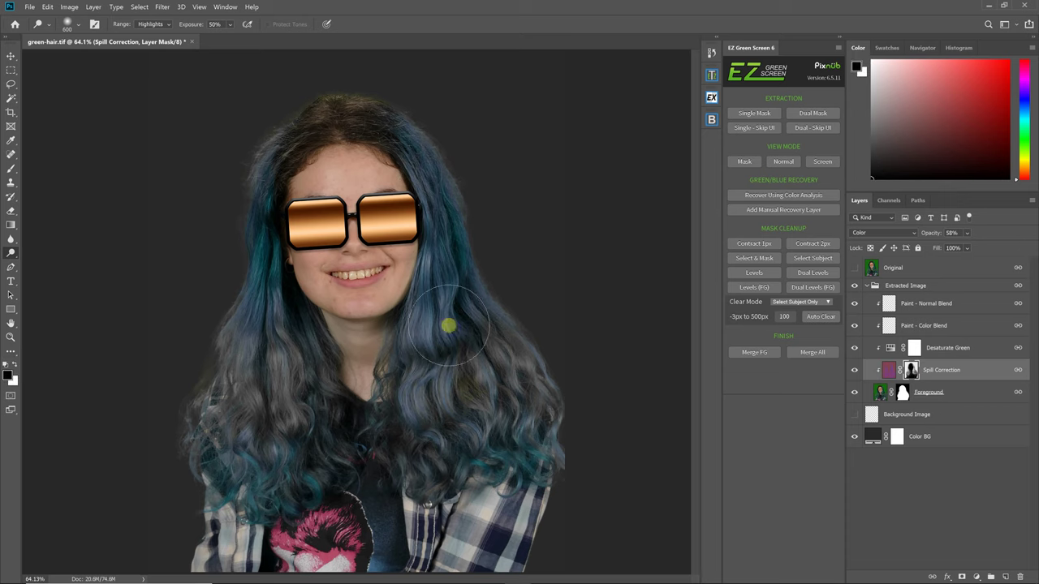
{"action": "left_click", "coordinate": [853, 347]}
{"action": "mouse_move", "coordinate": [412, 412]}
{"action": "left_mouse_down"}
{"action": "mouse_move", "coordinate": [450, 404]}
{"action": "mouse_move", "coordinate": [473, 449]}
{"action": "left_mouse_up"}
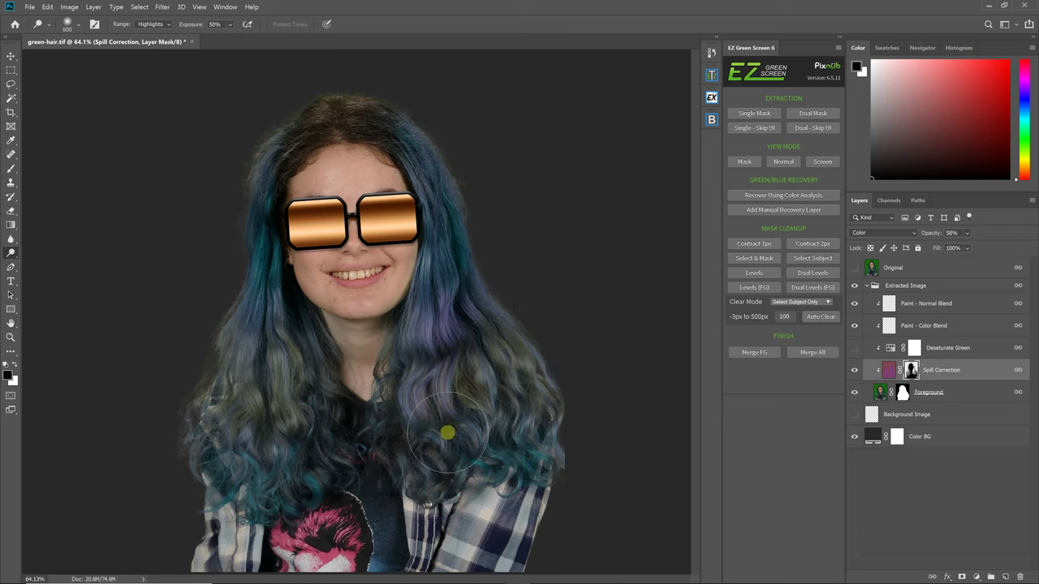
Step: Paint black over the subject and hair on the Spill Correction mask with the Brush tool, enlarging the brush to 1000 px
{"action": "left_click", "coordinate": [10, 169]}
{"action": "mouse_move", "coordinate": [436, 354]}
{"action": "left_mouse_down"}
{"action": "mouse_move", "coordinate": [444, 394]}
{"action": "mouse_move", "coordinate": [482, 447]}
{"action": "mouse_move", "coordinate": [464, 393]}
{"action": "mouse_move", "coordinate": [474, 422]}
{"action": "mouse_move", "coordinate": [487, 422]}
{"action": "mouse_move", "coordinate": [368, 459]}
{"action": "mouse_move", "coordinate": [238, 451]}
{"action": "mouse_move", "coordinate": [217, 267]}
{"action": "mouse_move", "coordinate": [174, 146]}
{"action": "left_mouse_up"}
{"action": "key", "text": "]"}
{"action": "key", "text": "]"}
{"action": "key", "text": "]"}
{"action": "key", "text": "]"}
{"action": "key", "text": "]"}
{"action": "key", "text": "]"}
{"action": "key", "text": "]"}
{"action": "key", "text": "]"}
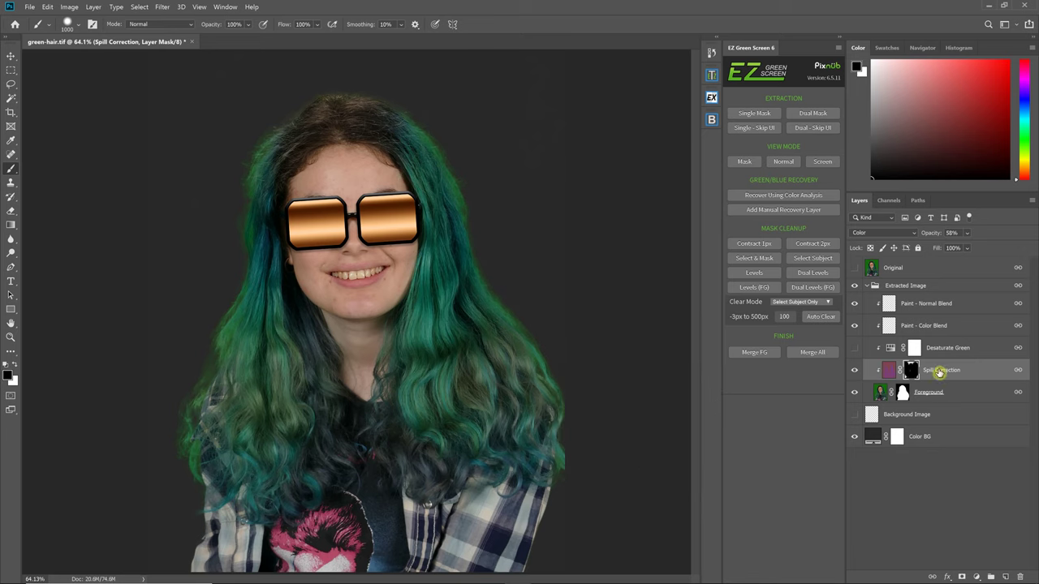
Step: Paint sampled hair tones along both outer hair edges on the Paint - Color Blend layer with a 400 px brush
{"action": "left_click", "coordinate": [893, 329]}
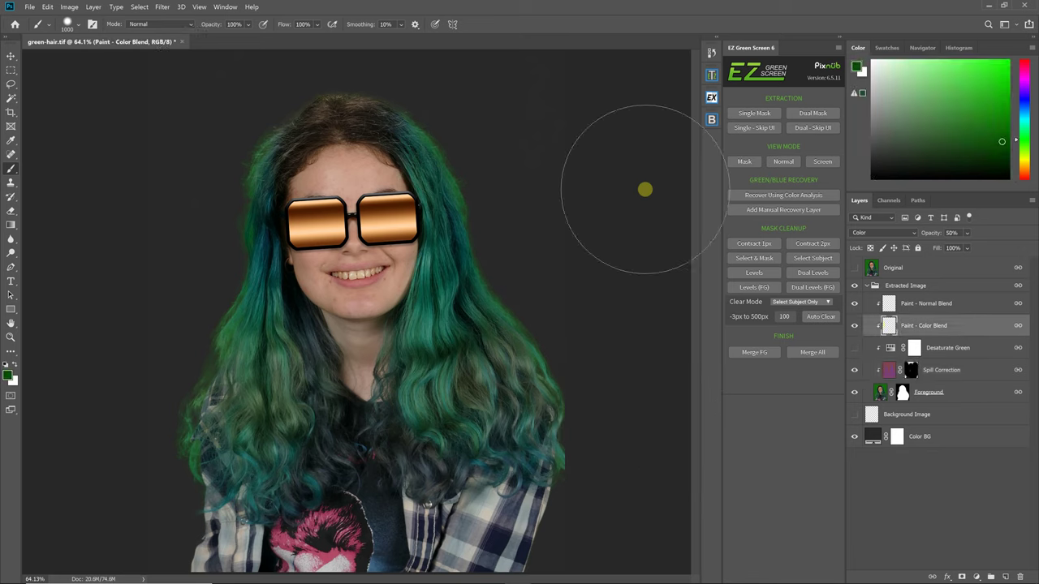
{"action": "left_click", "coordinate": [424, 163], "text": "alt"}
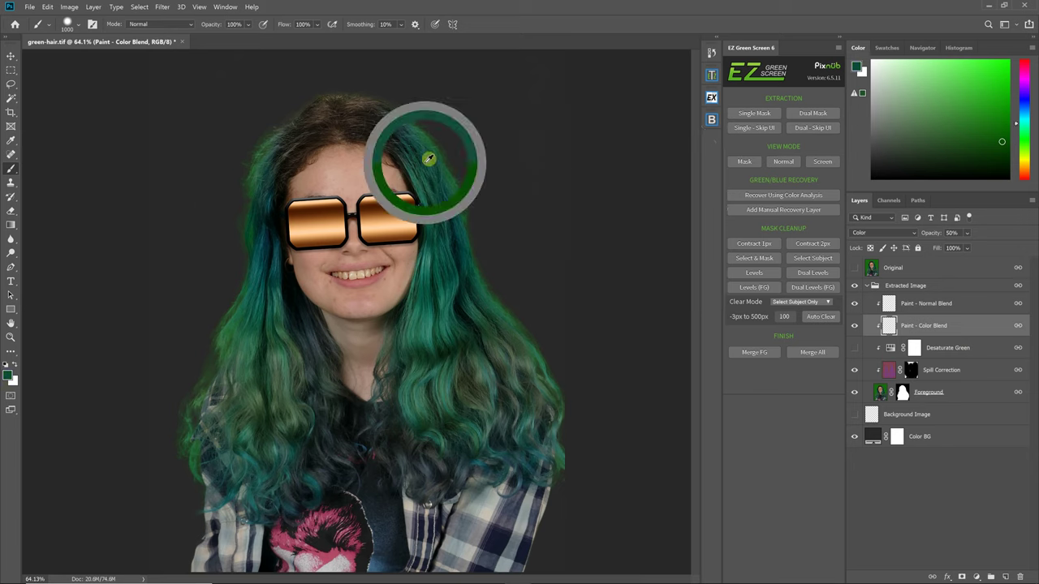
{"action": "key", "text": "bracketleft"}
{"action": "key", "text": "bracketleft"}
{"action": "key", "text": "bracketleft"}
{"action": "key", "text": "bracketleft"}
{"action": "key", "text": "bracketleft"}
{"action": "key", "text": "bracketleft"}
{"action": "key", "text": "bracketleft"}
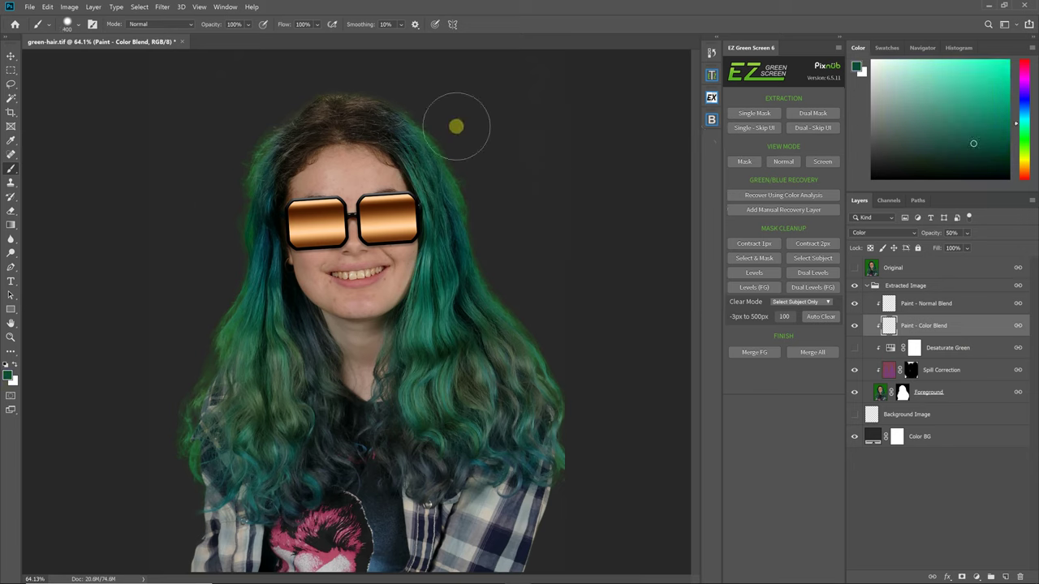
{"action": "left_click_drag", "start_coordinate": [562, 376], "coordinate": [591, 475]}
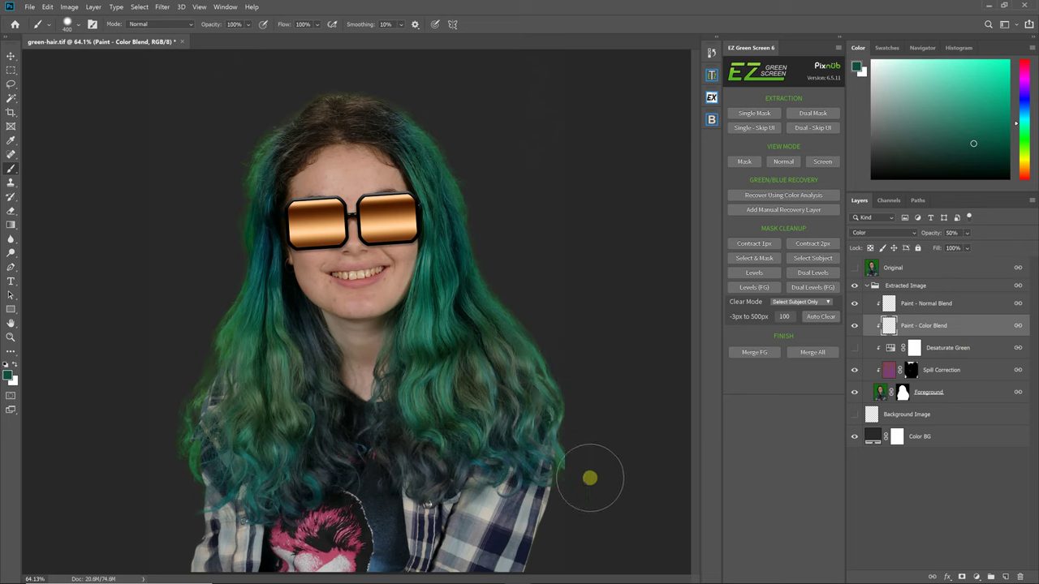
{"action": "left_click", "coordinate": [246, 153], "text": "alt"}
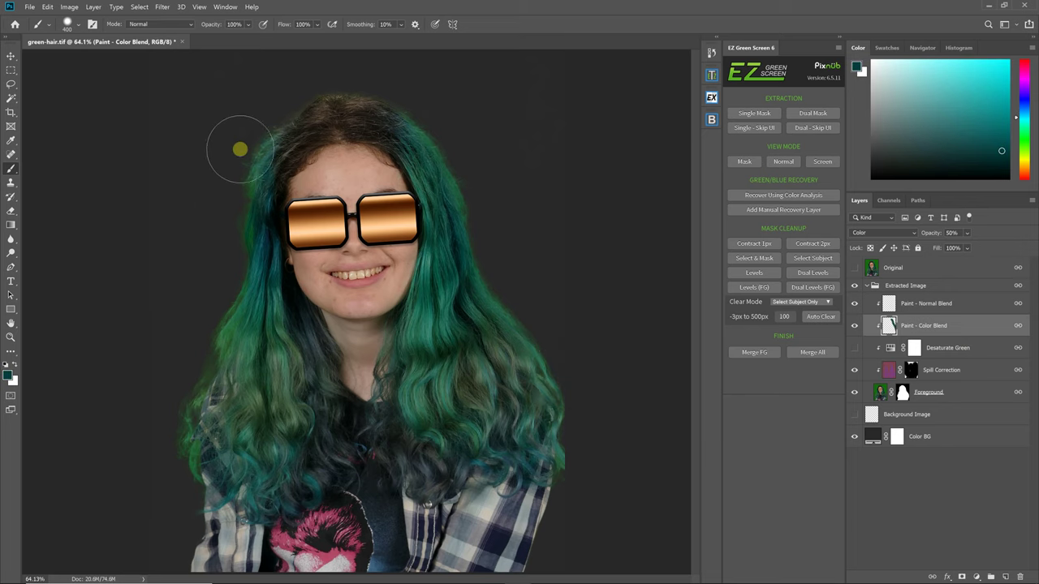
{"action": "left_click", "coordinate": [254, 325], "text": "alt"}
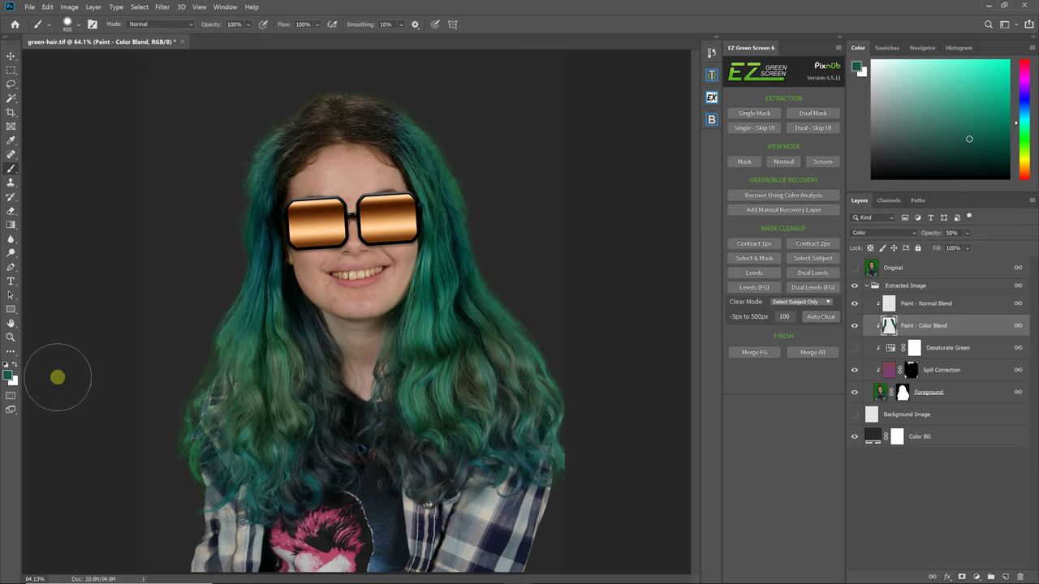
Step: Contract the Foreground layer's mask by 2 px
{"action": "left_click", "coordinate": [813, 244]}
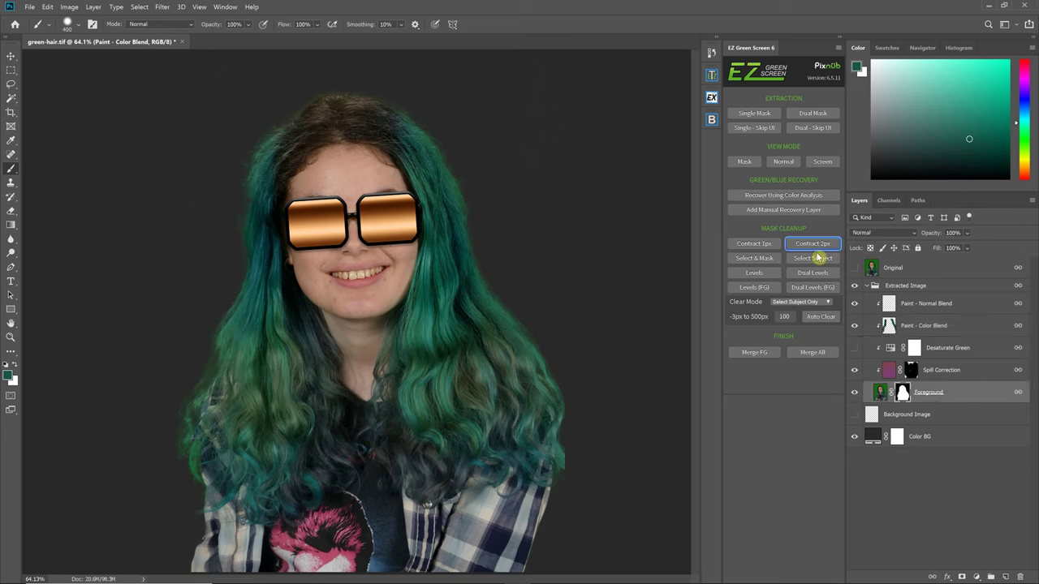